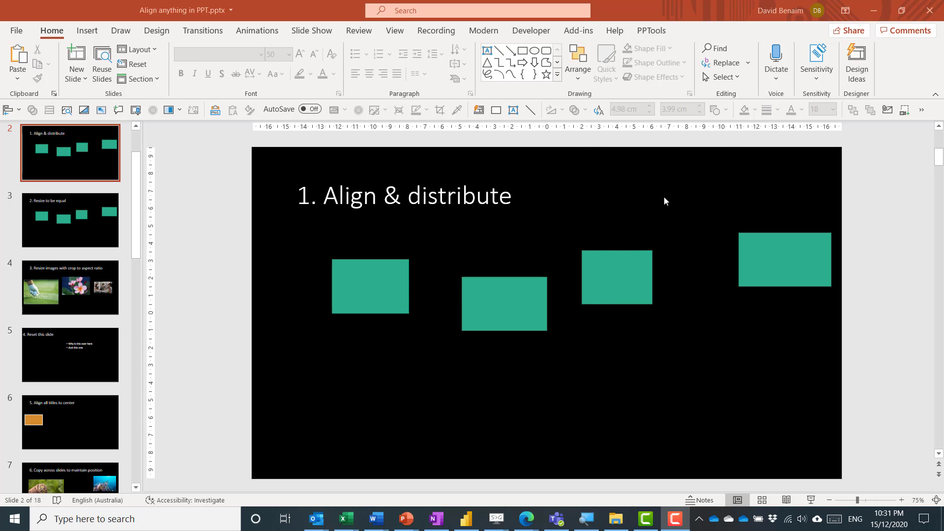
- Select all four green rectangles and align their top edges
{"action": "left_click", "coordinate": [854, 247]}
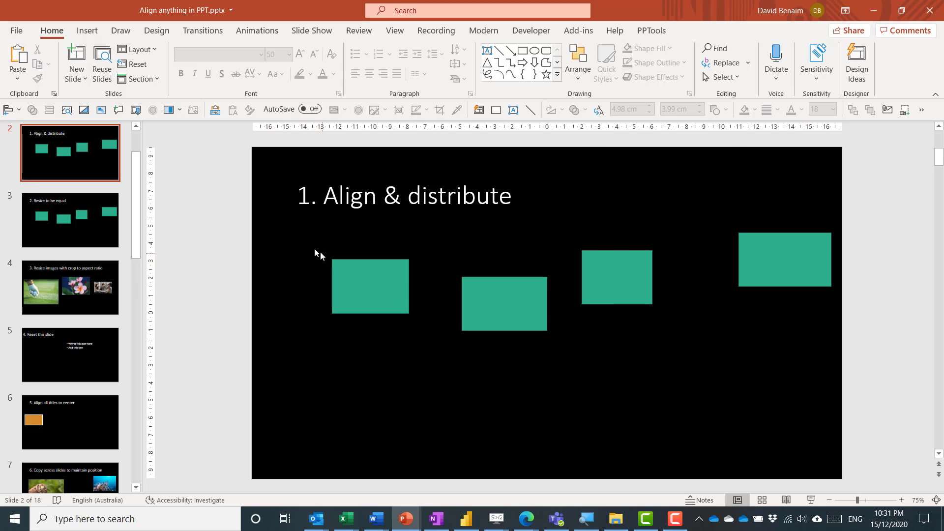
{"action": "left_click_drag", "start_coordinate": [285, 238], "coordinate": [843, 406]}
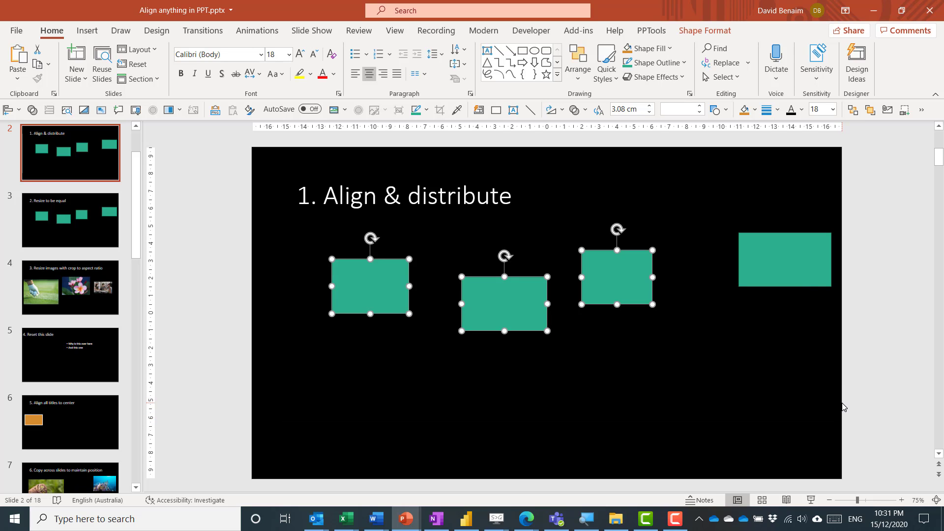
{"action": "left_click", "coordinate": [773, 252], "text": "shift"}
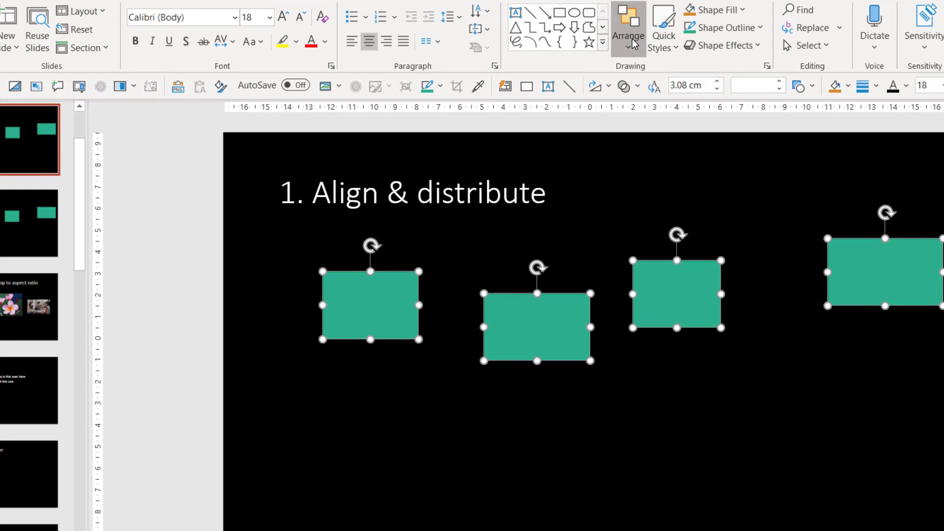
{"action": "left_click", "coordinate": [634, 44]}
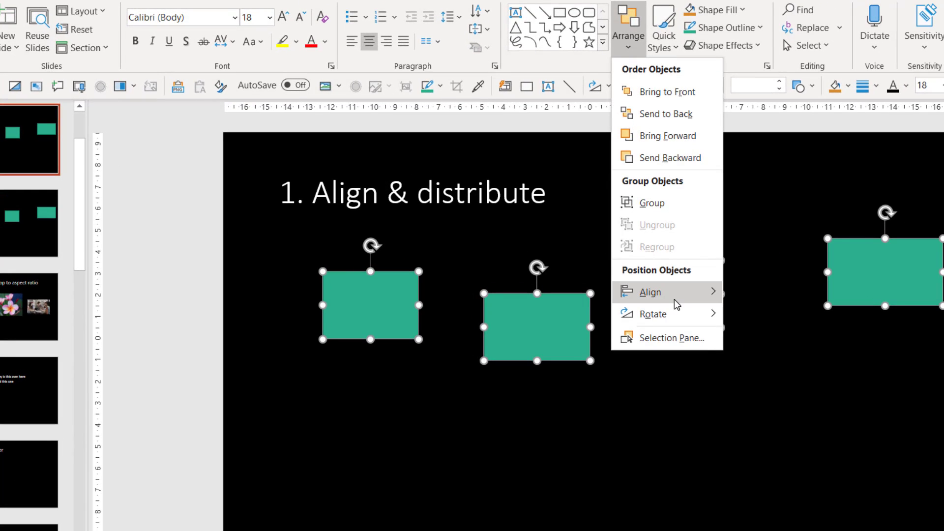
{"action": "mouse_move", "coordinate": [678, 304]}
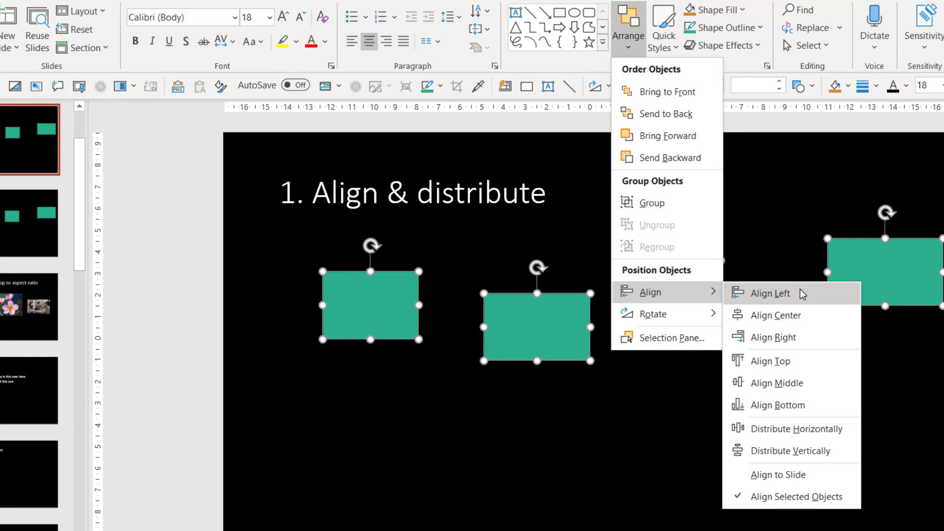
{"action": "left_click", "coordinate": [801, 361]}
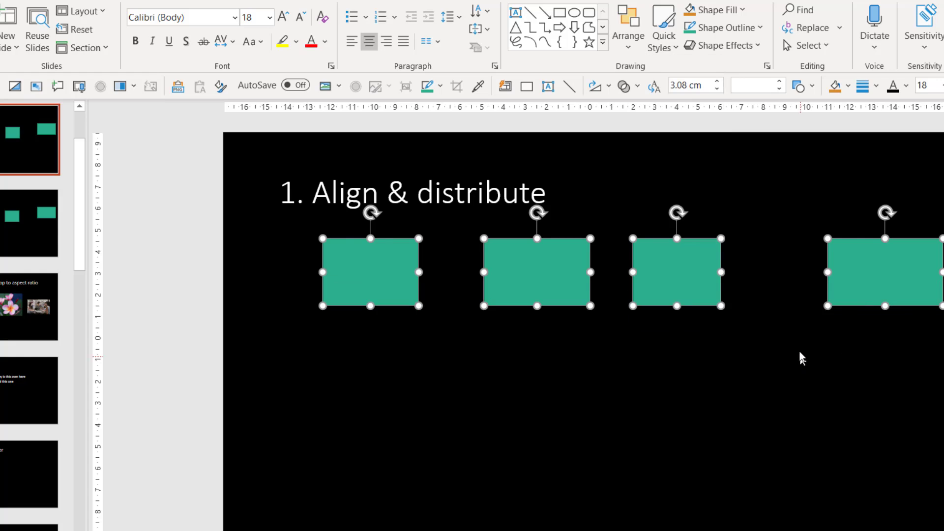
- Distribute the four rectangles horizontally across the slide
{"action": "left_click", "coordinate": [639, 48]}
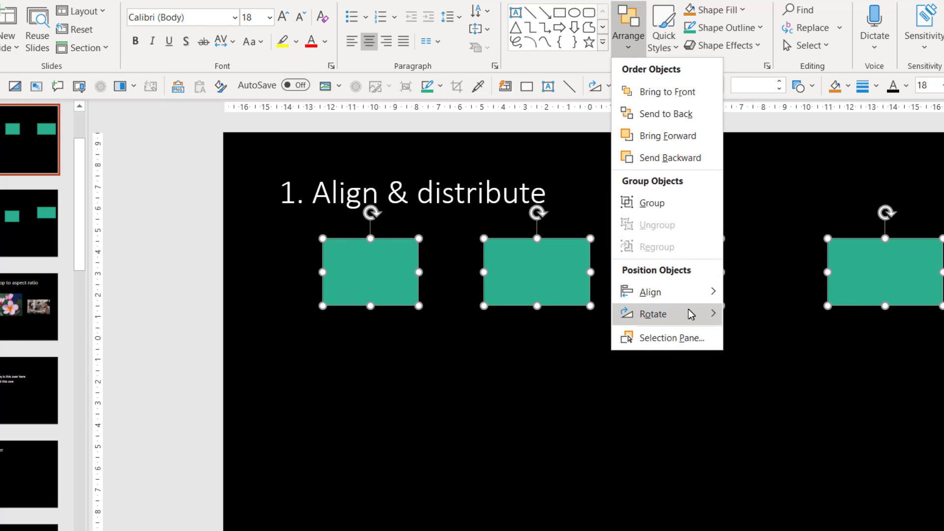
{"action": "mouse_move", "coordinate": [684, 293]}
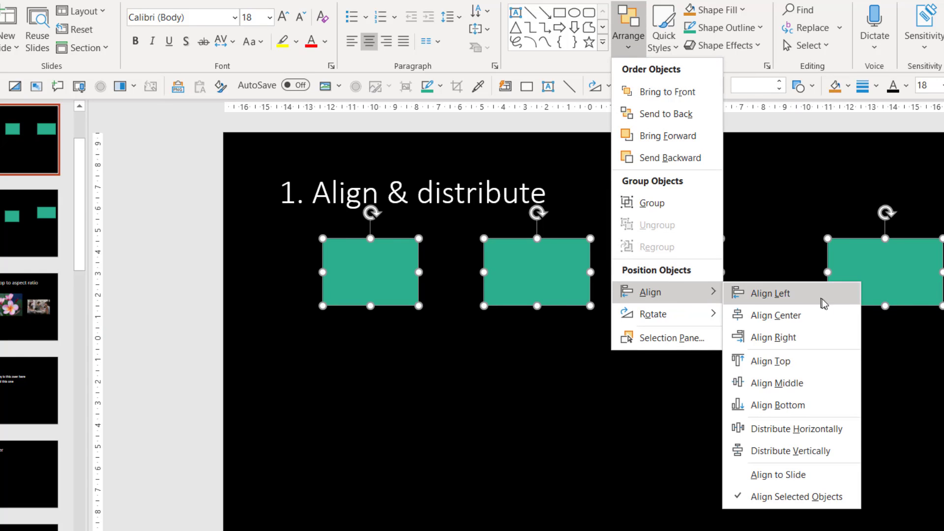
{"action": "left_click", "coordinate": [832, 429]}
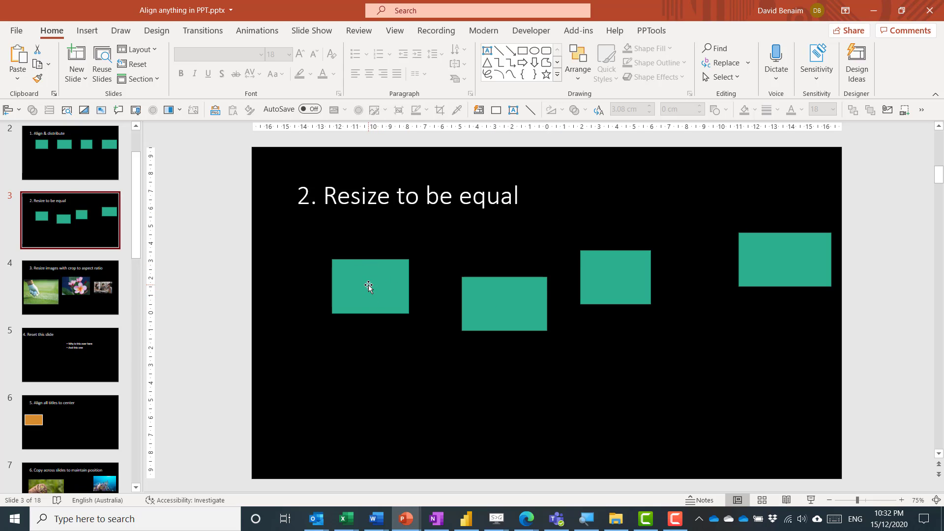
- Check the first rectangle's size and copy its 3.08 cm height value
{"action": "left_click", "coordinate": [368, 287]}
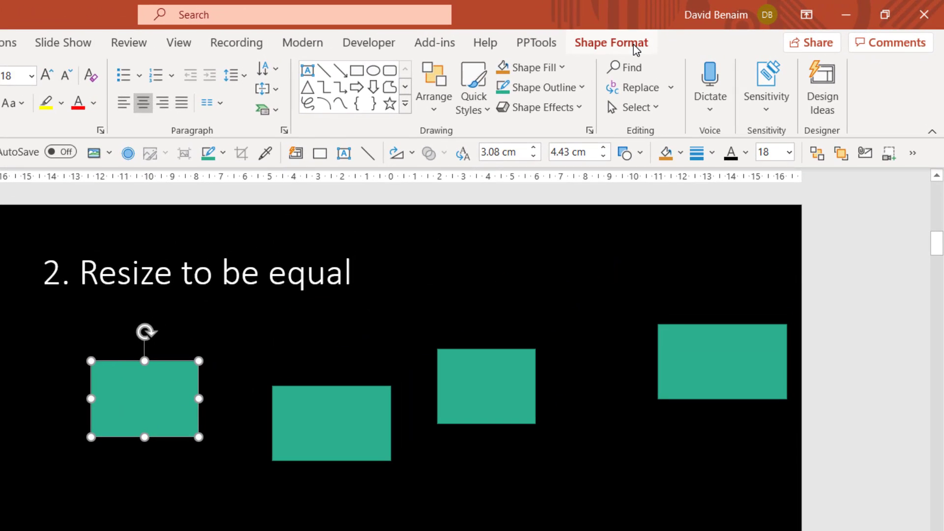
{"action": "left_click", "coordinate": [705, 31]}
{"action": "left_click", "coordinate": [877, 76]}
{"action": "right_click", "coordinate": [857, 76]}
{"action": "left_click", "coordinate": [887, 105]}
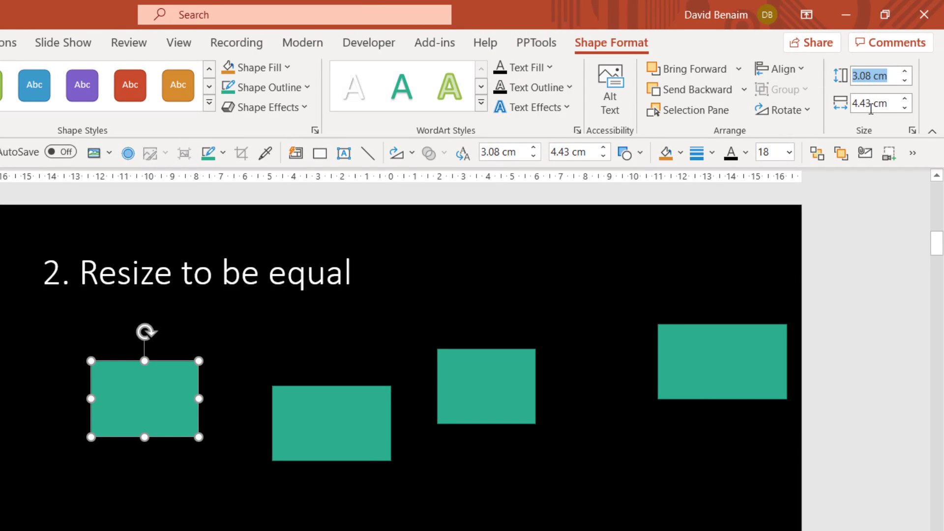
- Set the second rectangle's width to 4.43 cm
{"action": "left_click", "coordinate": [377, 430]}
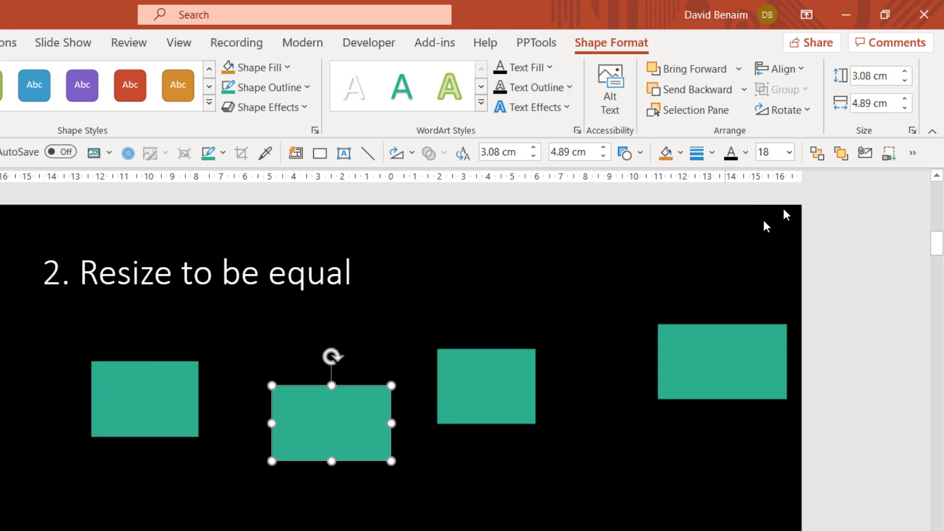
{"action": "left_click", "coordinate": [863, 81]}
{"action": "left_click", "coordinate": [871, 104]}
{"action": "left_click", "coordinate": [866, 104]}
{"action": "key", "text": "shift+Right"}
{"action": "key", "text": "shift+Right"}
{"action": "type", "text": "43"}
{"action": "key", "text": "Return"}
- Give the third and fourth rectangles the same 4.43 cm width, then deselect
{"action": "left_click", "coordinate": [475, 369]}
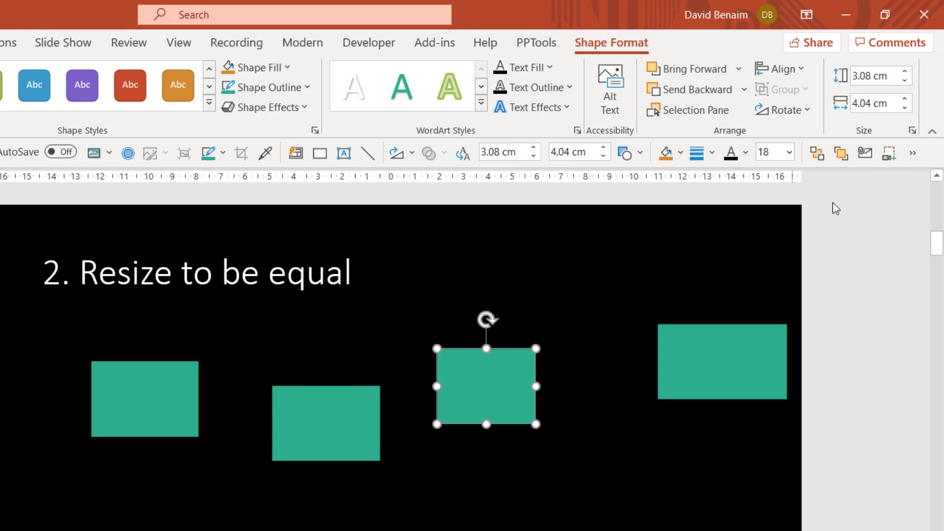
{"action": "left_click", "coordinate": [878, 103]}
{"action": "key", "text": "Home"}
{"action": "key", "text": "Right"}
{"action": "key", "text": "Right"}
{"action": "key", "text": "shift+Right"}
{"action": "key", "text": "shift+Right"}
{"action": "type", "text": "43"}
{"action": "key", "text": "Return"}
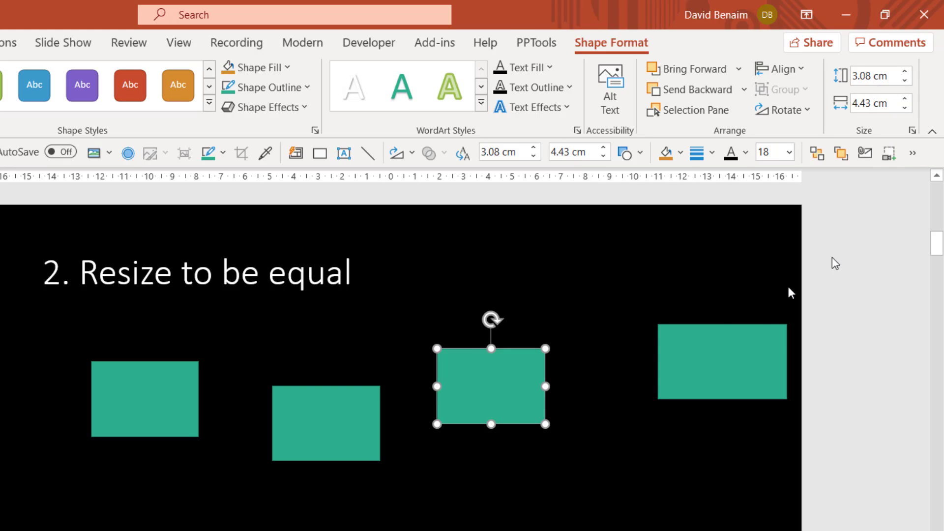
{"action": "left_click", "coordinate": [740, 352]}
{"action": "key", "text": "F4"}
{"action": "key", "text": "Escape"}
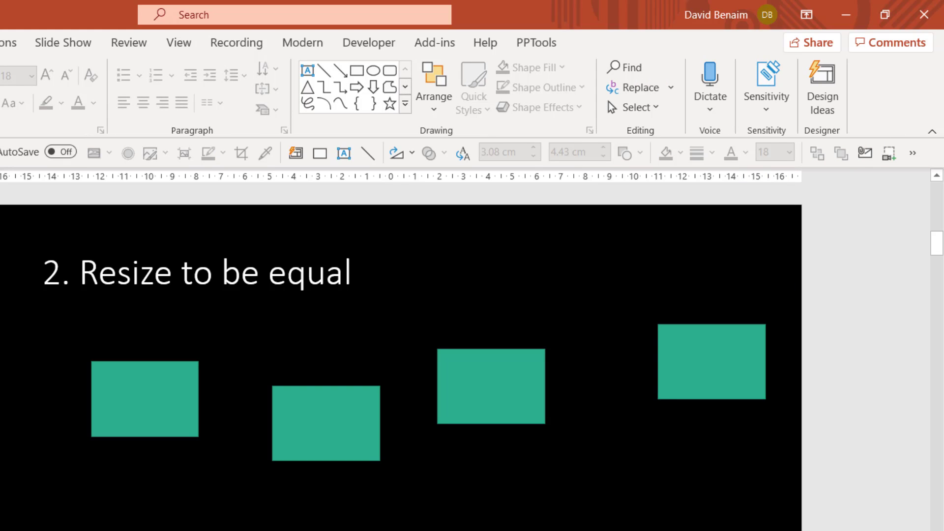
- Centre the second rectangle horizontally and vertically on the slide
{"action": "left_click", "coordinate": [325, 415]}
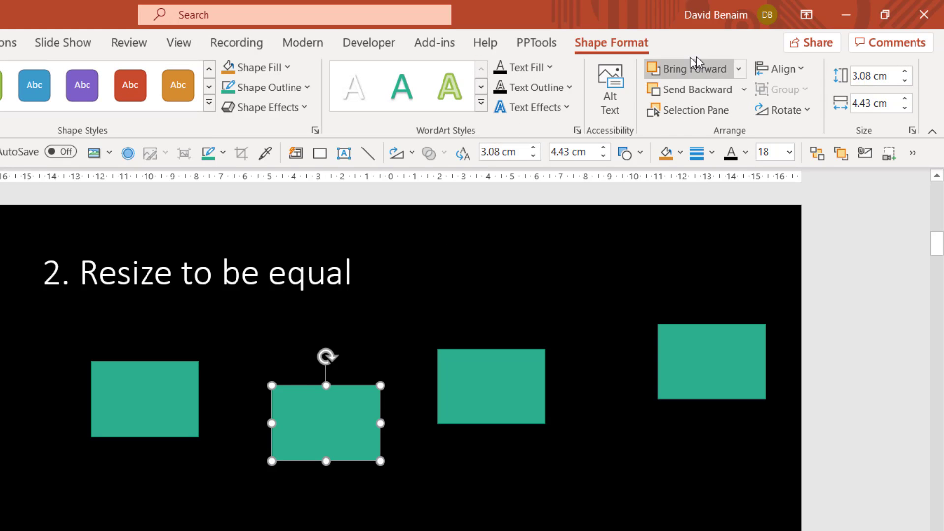
{"action": "left_click", "coordinate": [799, 70]}
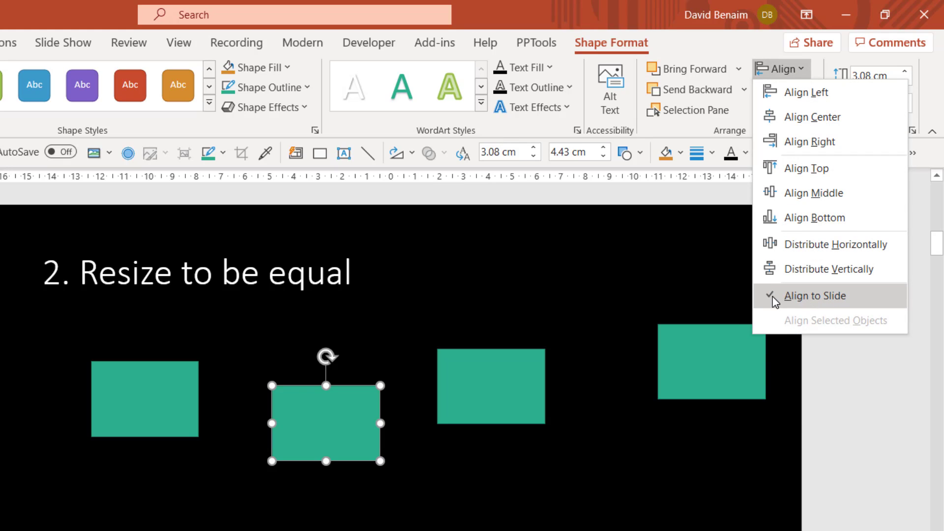
{"action": "left_click", "coordinate": [824, 118]}
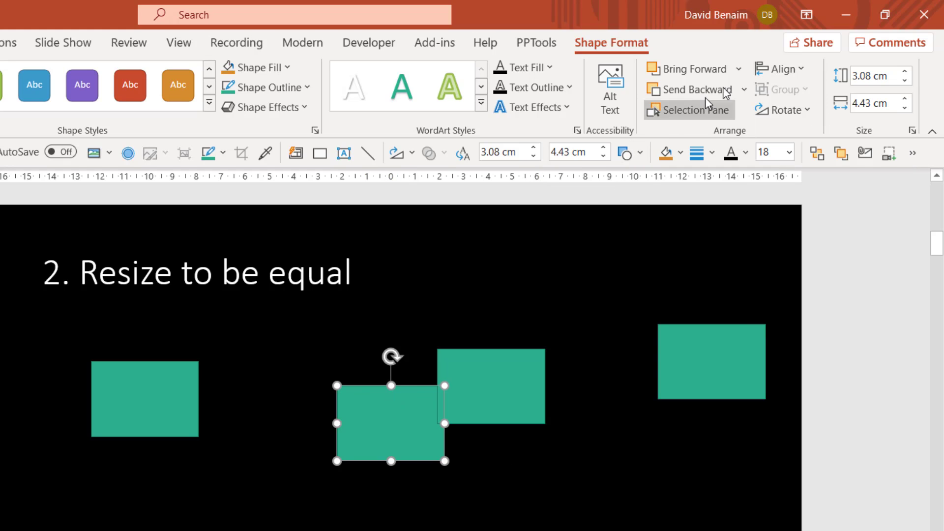
{"action": "left_click", "coordinate": [779, 69]}
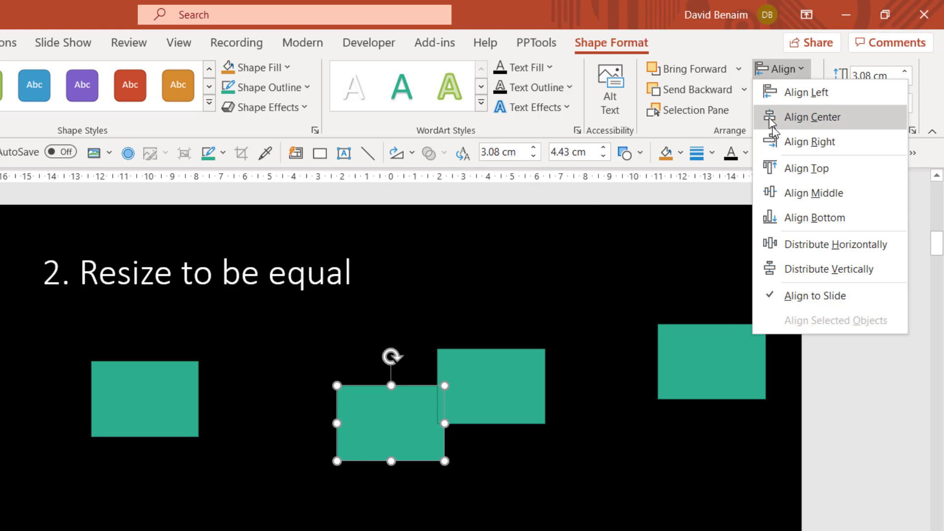
{"action": "left_click", "coordinate": [827, 196]}
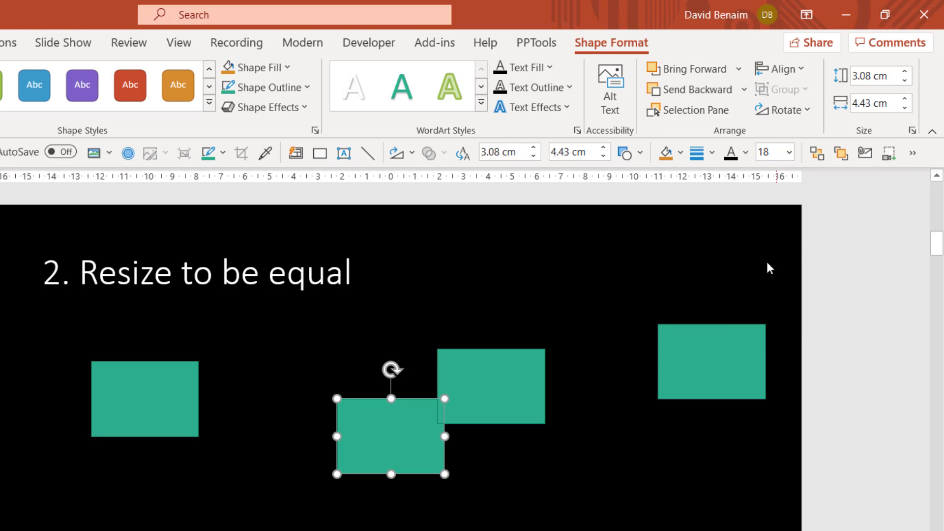
- Middle-align the left and second rectangles to the slide, then drag the pair lower right
{"action": "left_click", "coordinate": [157, 412], "text": "shift"}
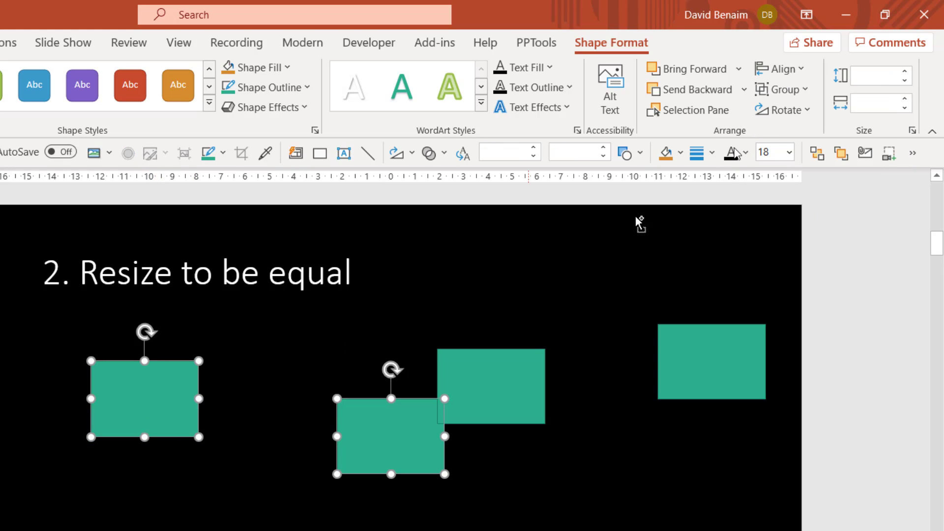
{"action": "left_click", "coordinate": [774, 71]}
{"action": "left_click", "coordinate": [793, 295]}
{"action": "left_click", "coordinate": [789, 68]}
{"action": "left_click", "coordinate": [813, 193]}
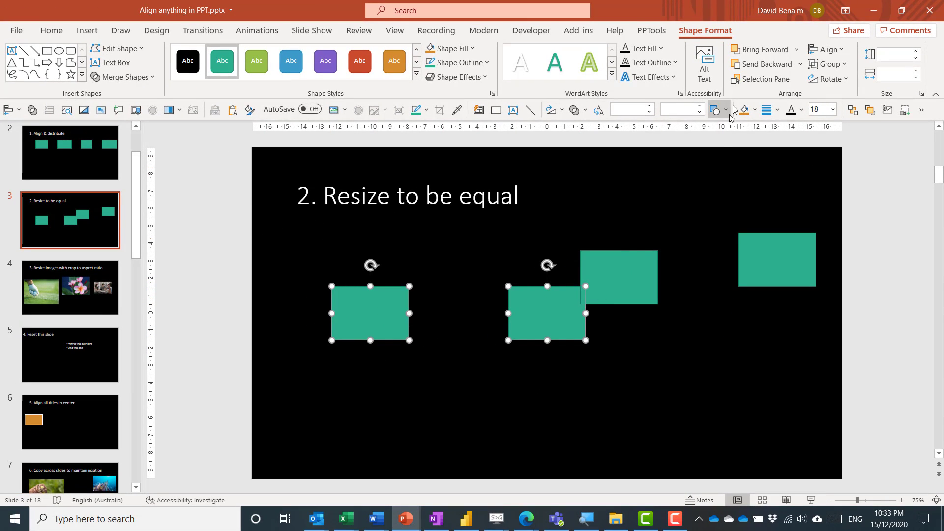
{"action": "left_click_drag", "start_coordinate": [531, 323], "coordinate": [606, 384]}
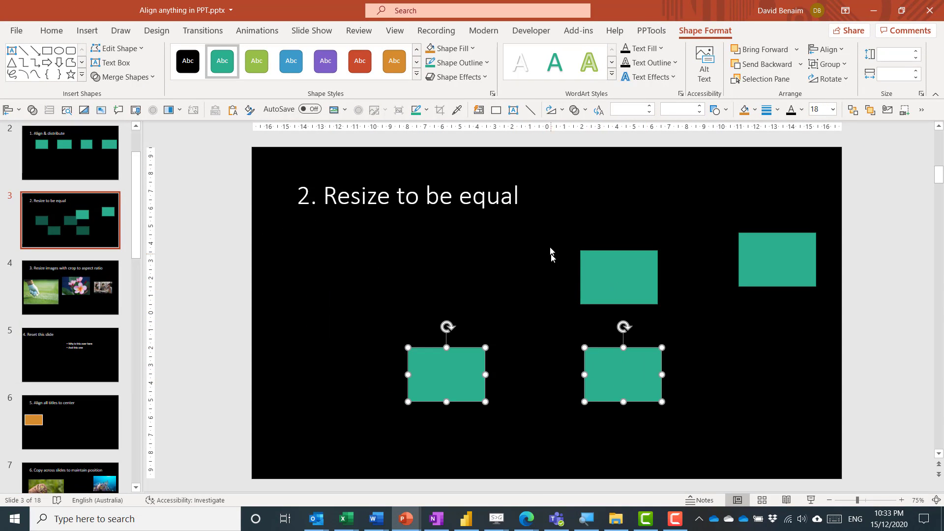
{"action": "left_click", "coordinate": [544, 329]}
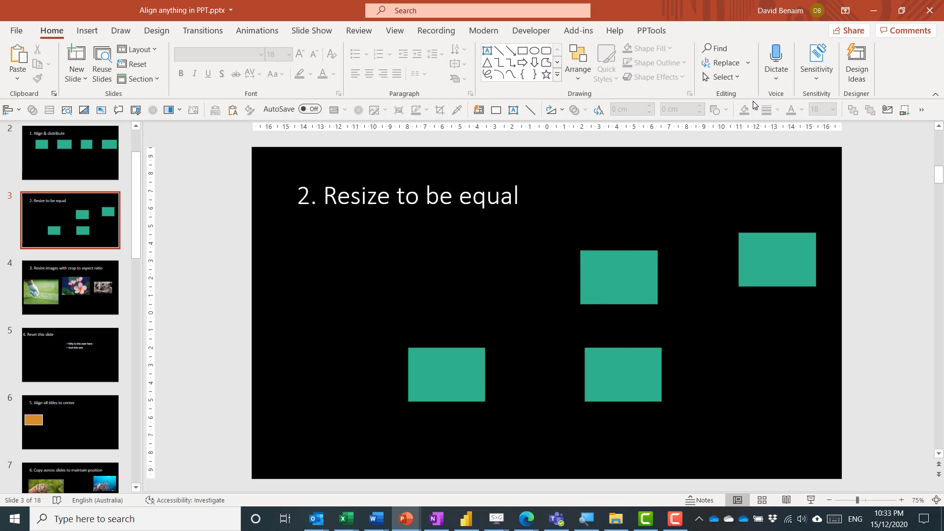
- Group three of the rectangles and centre the group on the slide
{"action": "left_click_drag", "start_coordinate": [594, 359], "coordinate": [551, 336]}
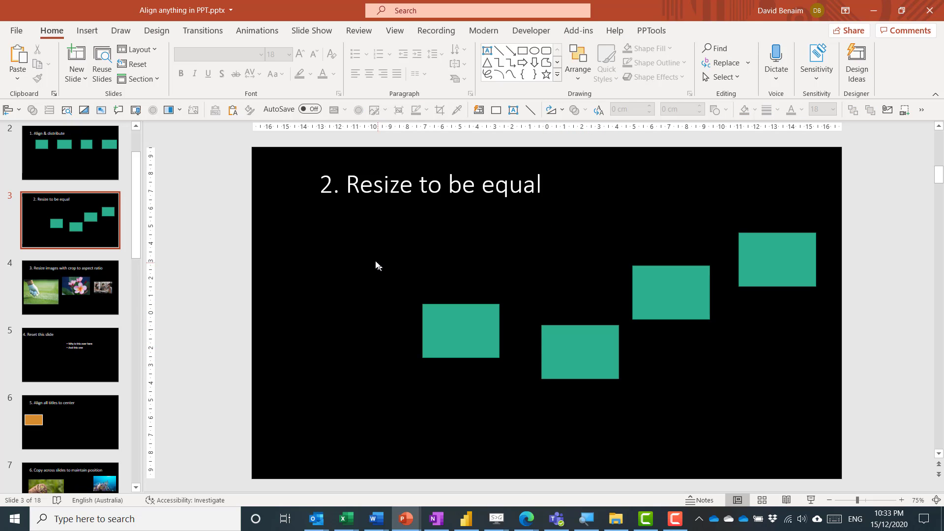
{"action": "left_click_drag", "start_coordinate": [367, 249], "coordinate": [719, 418]}
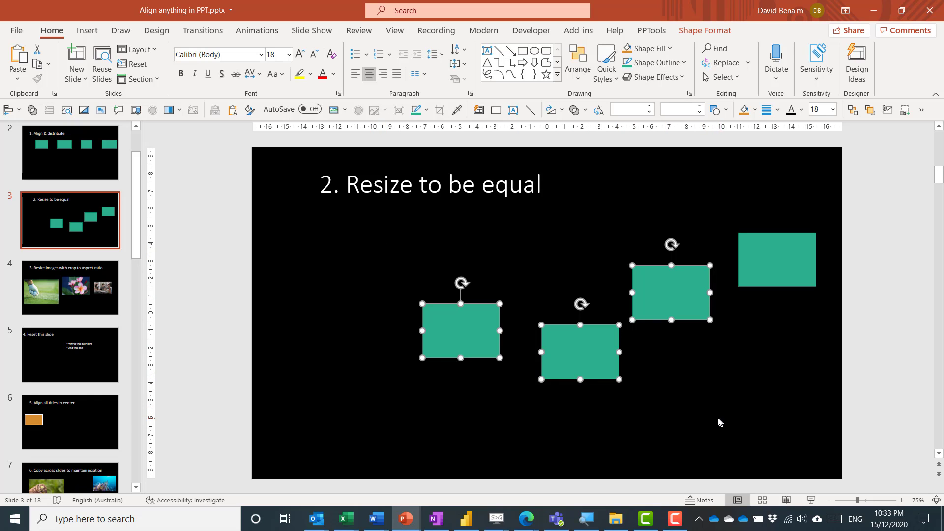
{"action": "left_click", "coordinate": [705, 31]}
{"action": "key", "text": "ctrl+g"}
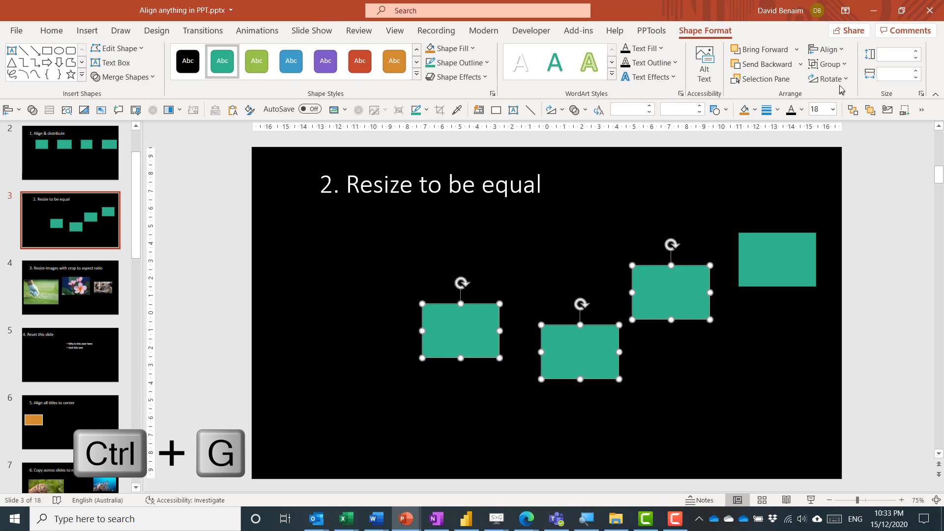
{"action": "left_click", "coordinate": [827, 64]}
{"action": "left_click", "coordinate": [836, 82]}
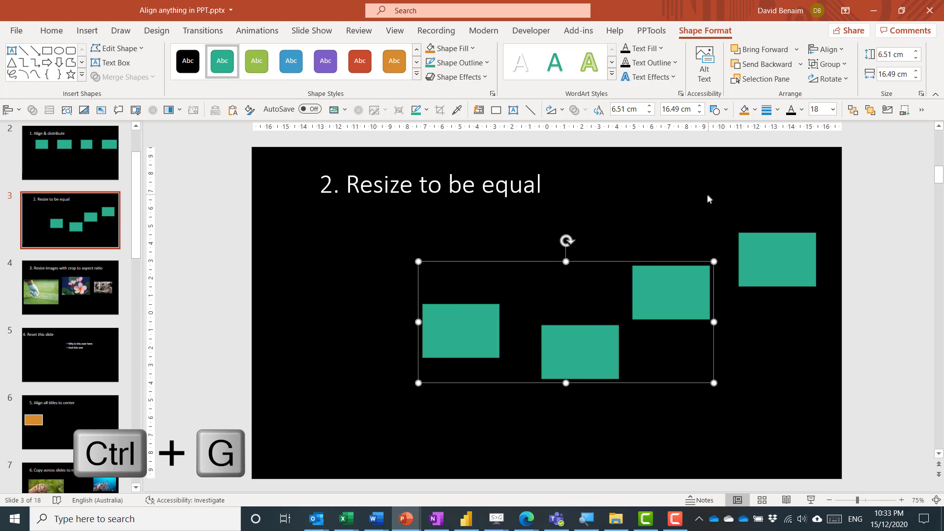
{"action": "left_click", "coordinate": [827, 49]}
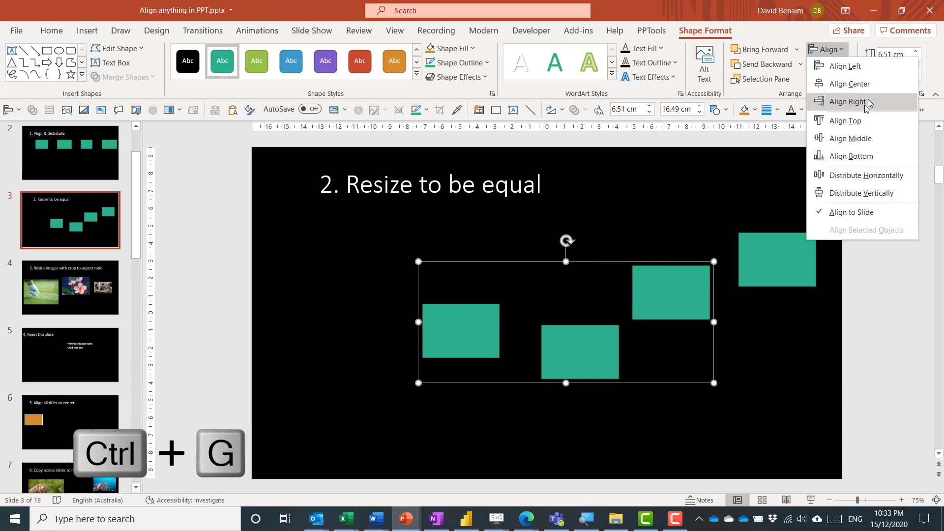
{"action": "left_click", "coordinate": [876, 85]}
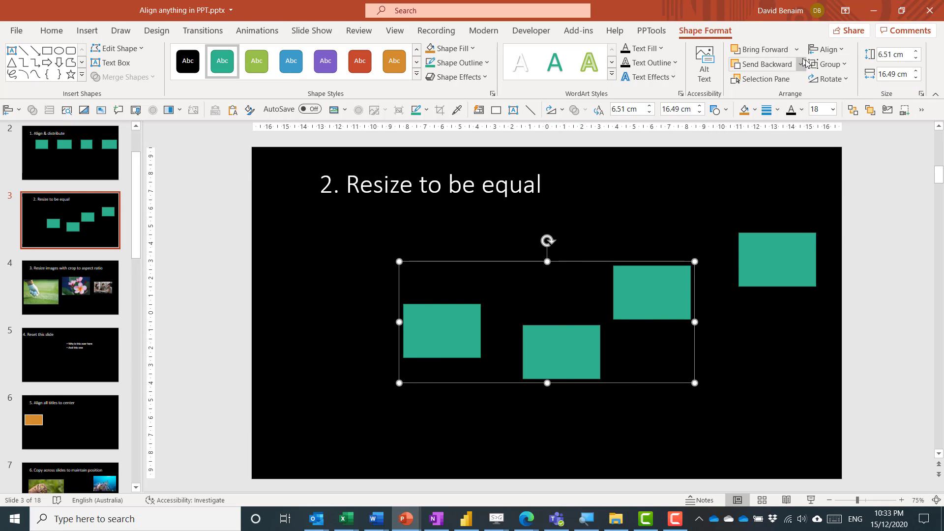
- Top-align the group with the right rectangle using Align Selected Objects, ungroup, and open slide 4
{"action": "left_click", "coordinate": [772, 256], "text": "shift"}
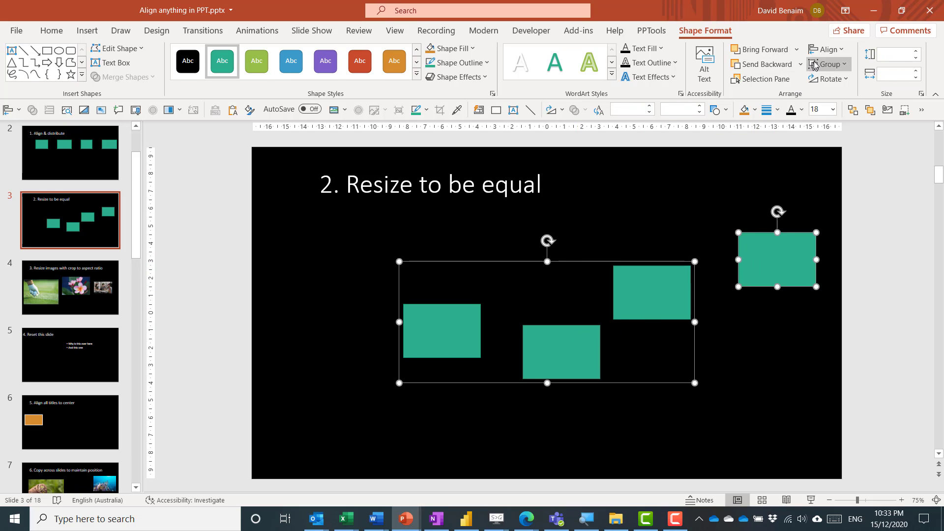
{"action": "left_click", "coordinate": [833, 50]}
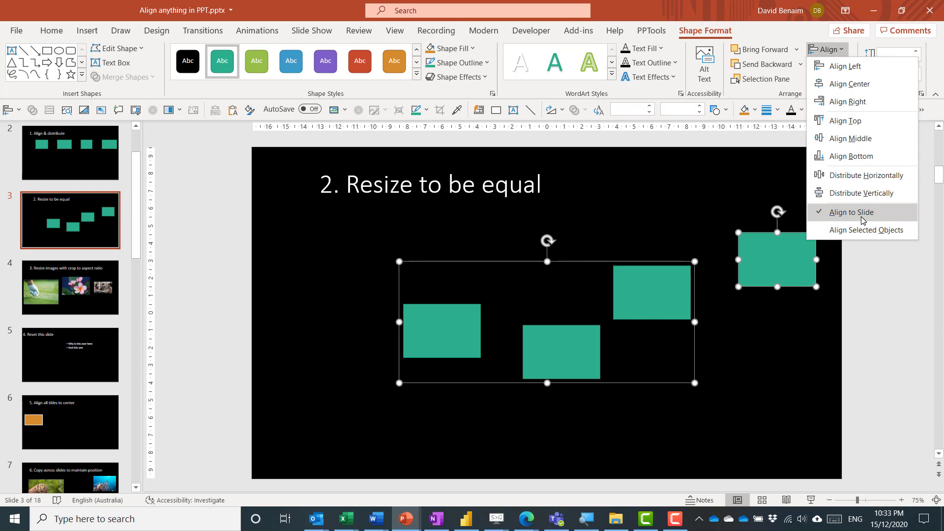
{"action": "left_click", "coordinate": [866, 229]}
{"action": "left_click", "coordinate": [827, 49]}
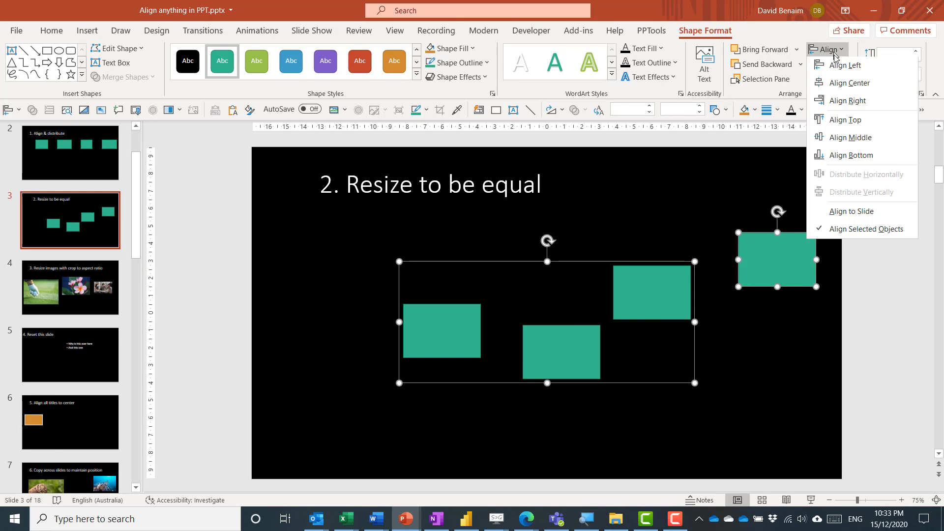
{"action": "left_click", "coordinate": [853, 120]}
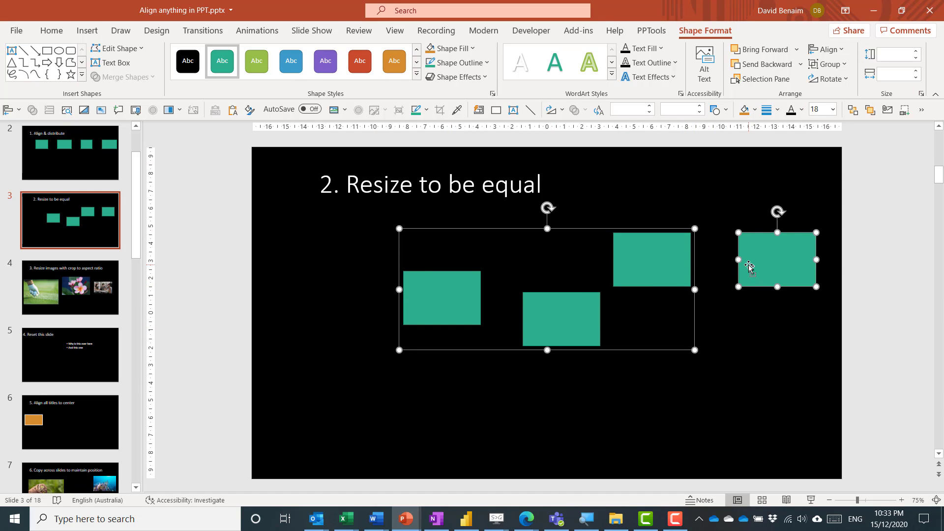
{"action": "key", "text": "ctrl+shift+g"}
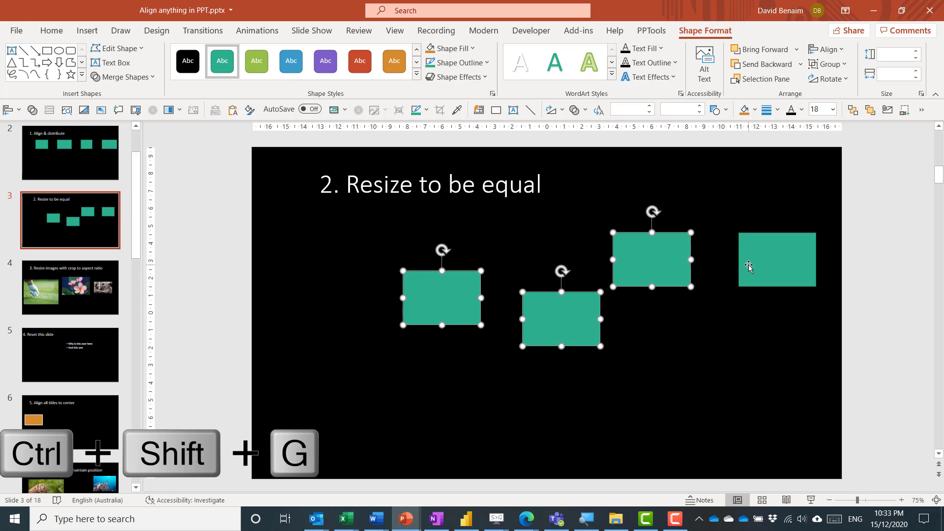
{"action": "left_click", "coordinate": [747, 346]}
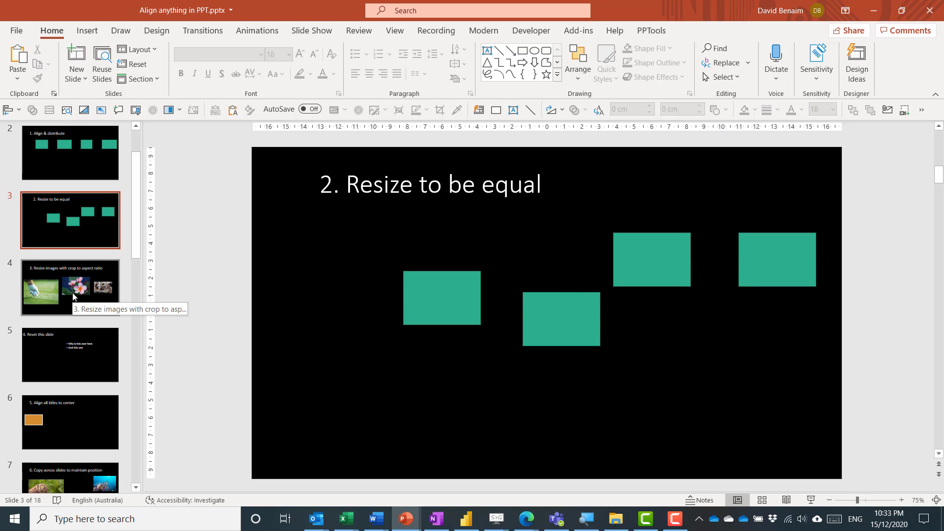
{"action": "left_click", "coordinate": [81, 280]}
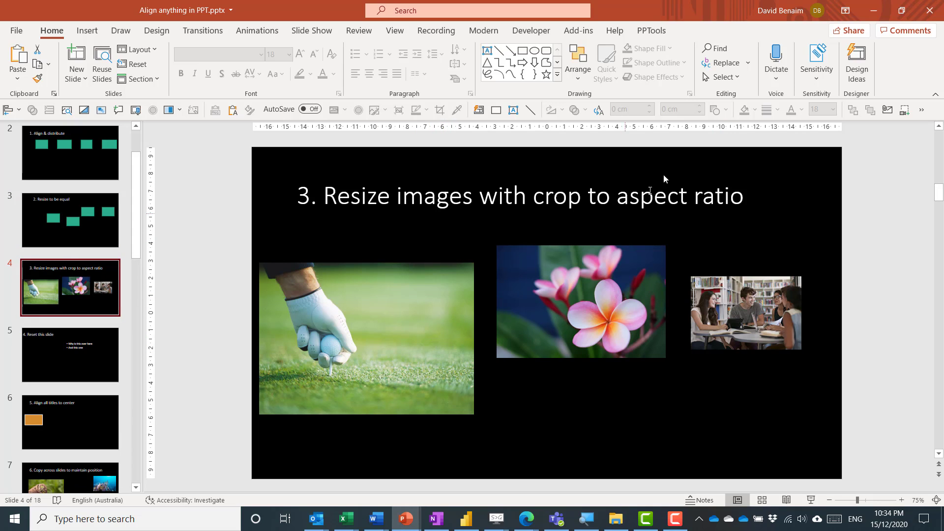
- Crop the golf picture to a 16:9 aspect ratio and nudge the image within the crop
{"action": "left_click", "coordinate": [458, 316]}
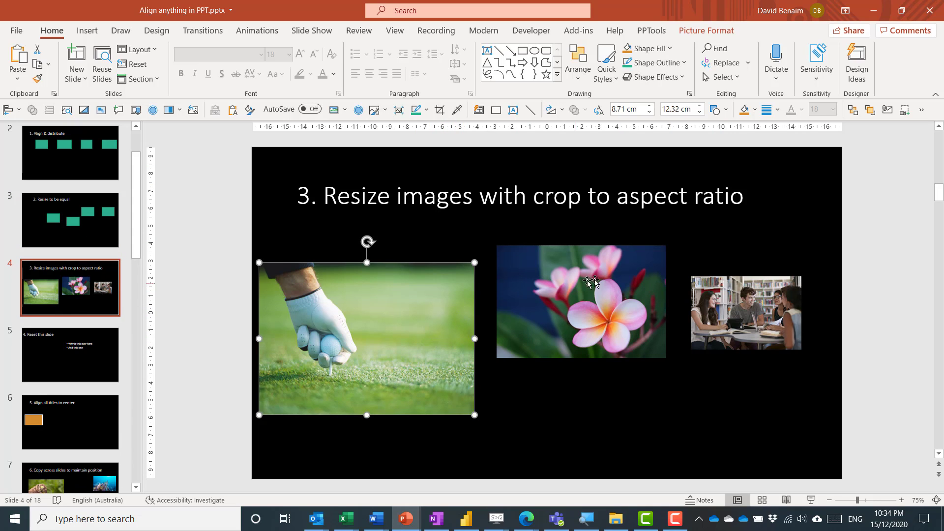
{"action": "left_click", "coordinate": [578, 64]}
{"action": "mouse_move", "coordinate": [632, 278]}
{"action": "left_click", "coordinate": [604, 419]}
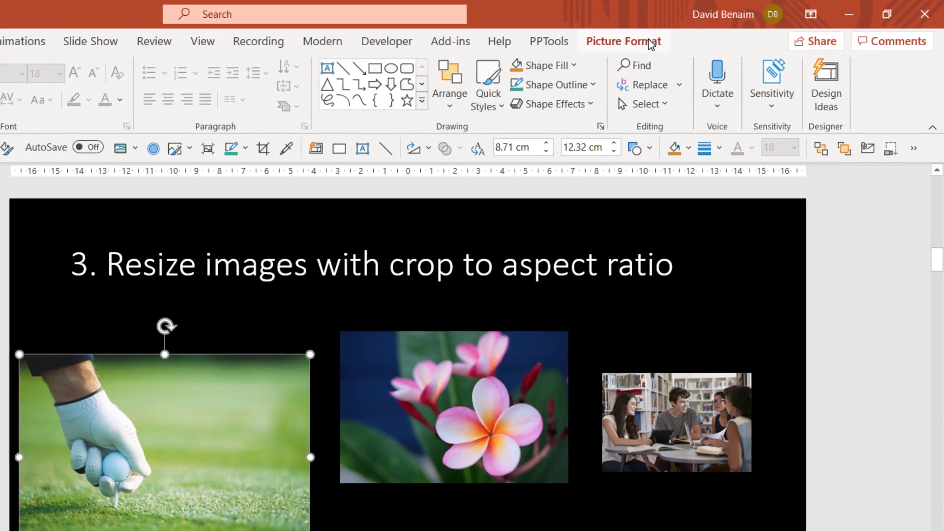
{"action": "left_click", "coordinate": [706, 31]}
{"action": "left_click", "coordinate": [748, 104]}
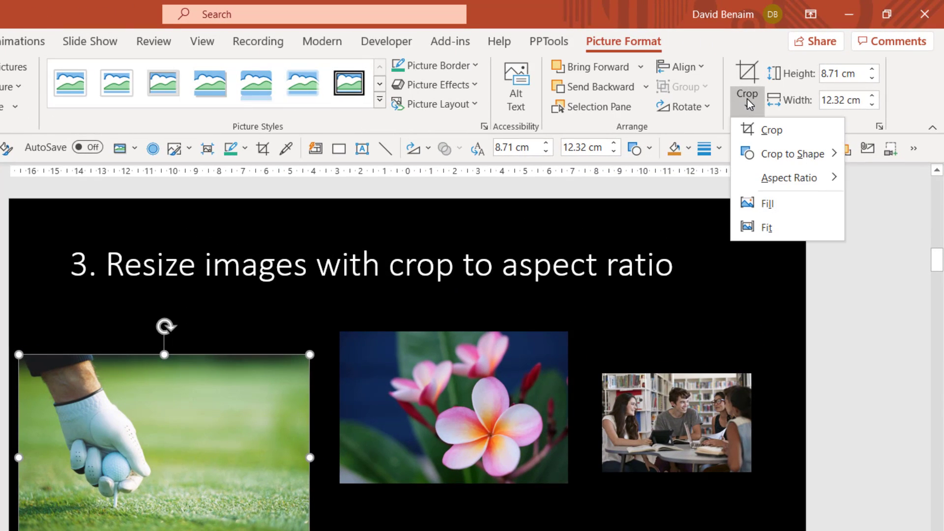
{"action": "mouse_move", "coordinate": [808, 178]}
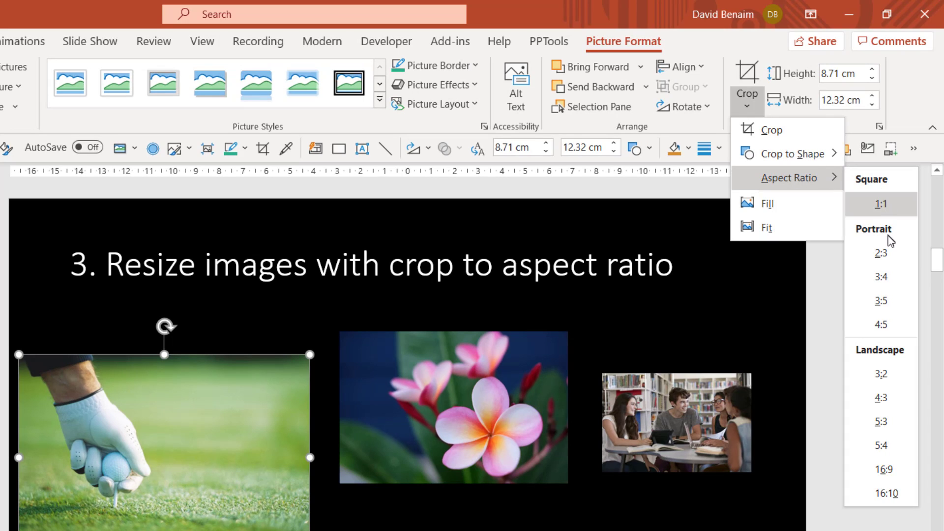
{"action": "left_click", "coordinate": [882, 469]}
{"action": "left_click_drag", "start_coordinate": [116, 451], "coordinate": [118, 461]}
- Crop the flower picture to 16:9 and reposition it within the crop
{"action": "left_click", "coordinate": [379, 400]}
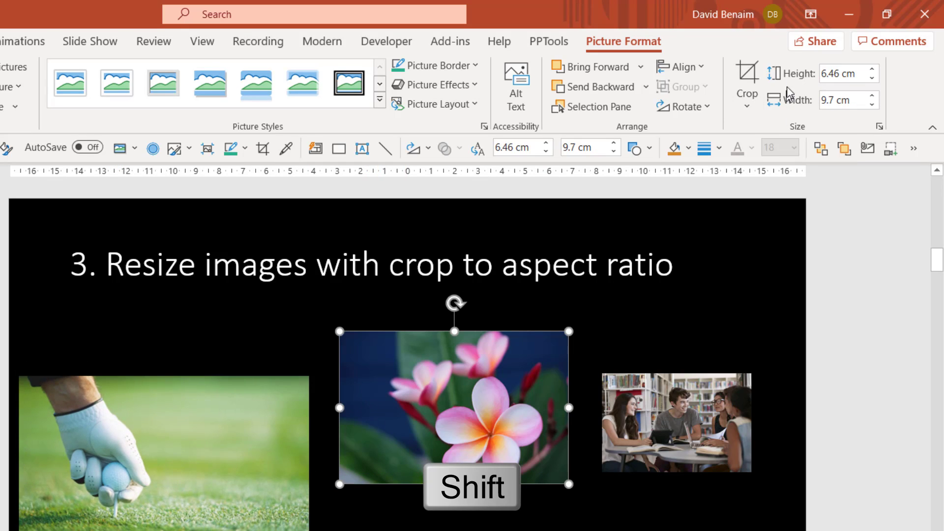
{"action": "left_click", "coordinate": [747, 104]}
{"action": "mouse_move", "coordinate": [801, 189]}
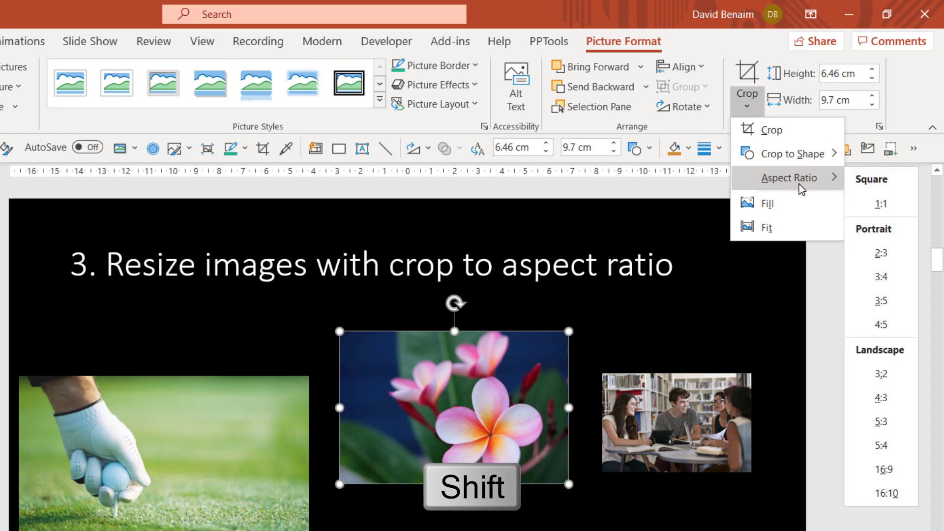
{"action": "left_click", "coordinate": [883, 469]}
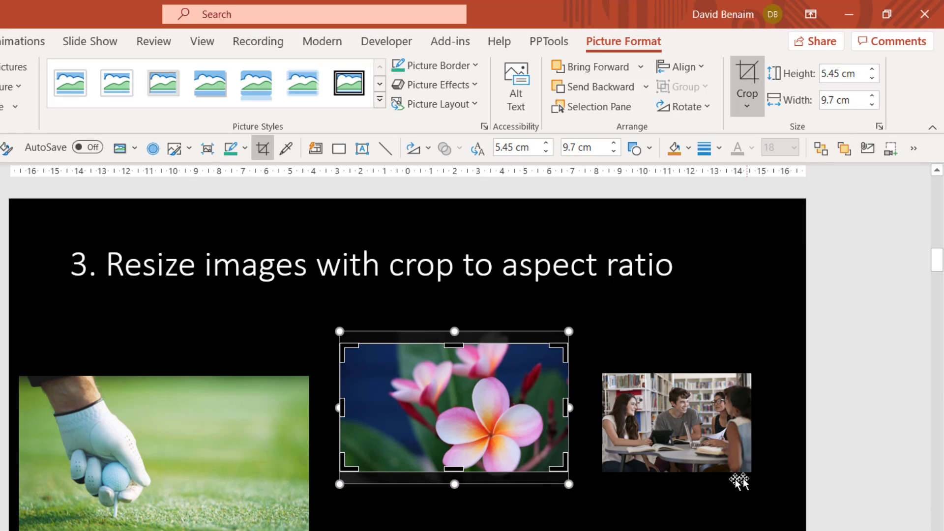
{"action": "left_click_drag", "start_coordinate": [527, 389], "coordinate": [528, 389]}
- Crop the students picture to 16:9 and move it up level with the flower
{"action": "left_click", "coordinate": [703, 400]}
{"action": "left_click", "coordinate": [745, 93]}
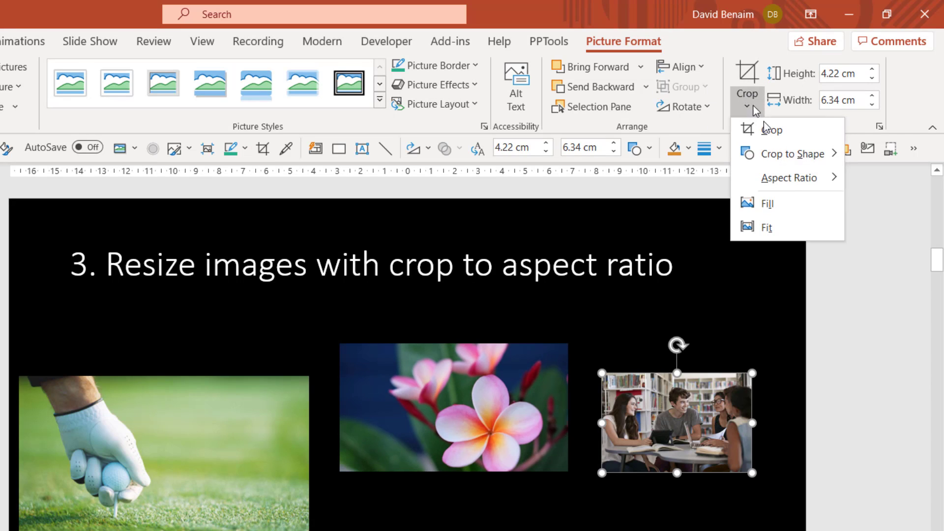
{"action": "mouse_move", "coordinate": [789, 177]}
{"action": "left_click", "coordinate": [872, 470]}
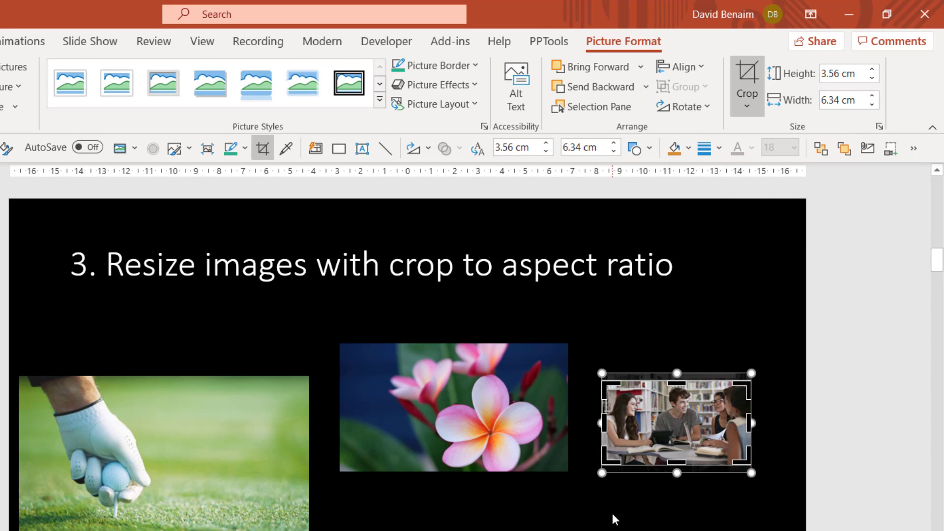
{"action": "left_click", "coordinate": [559, 479]}
{"action": "left_click_drag", "start_coordinate": [644, 408], "coordinate": [649, 366]}
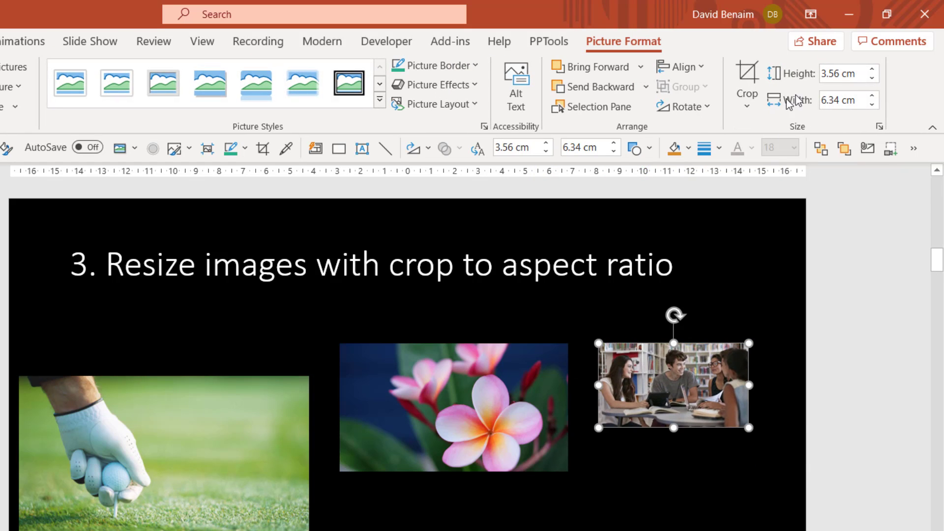
- Set the flower and golf pictures to 3.56 cm height, then go to slide 5
{"action": "left_click", "coordinate": [836, 75]}
{"action": "left_click", "coordinate": [527, 386]}
{"action": "left_click", "coordinate": [838, 74]}
{"action": "type", "text": "3.56 cm"}
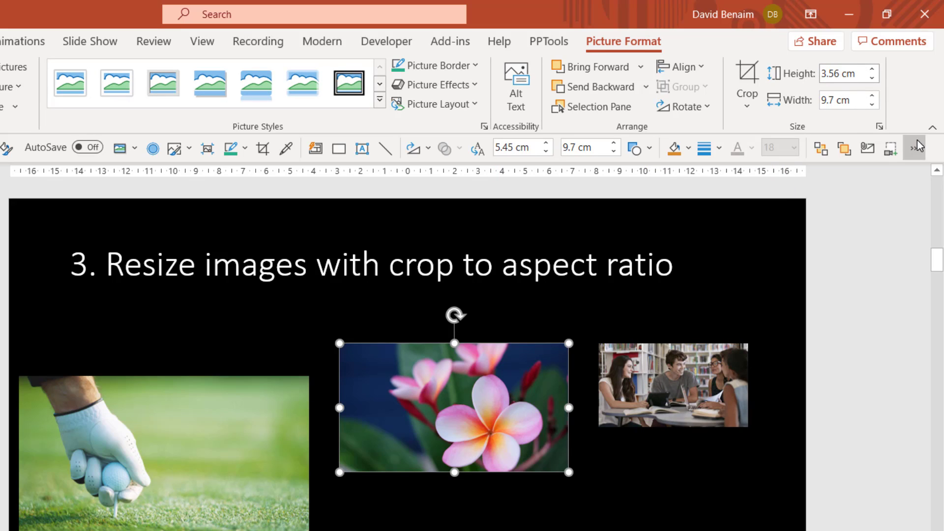
{"action": "key", "text": "Return"}
{"action": "left_click", "coordinate": [98, 498]}
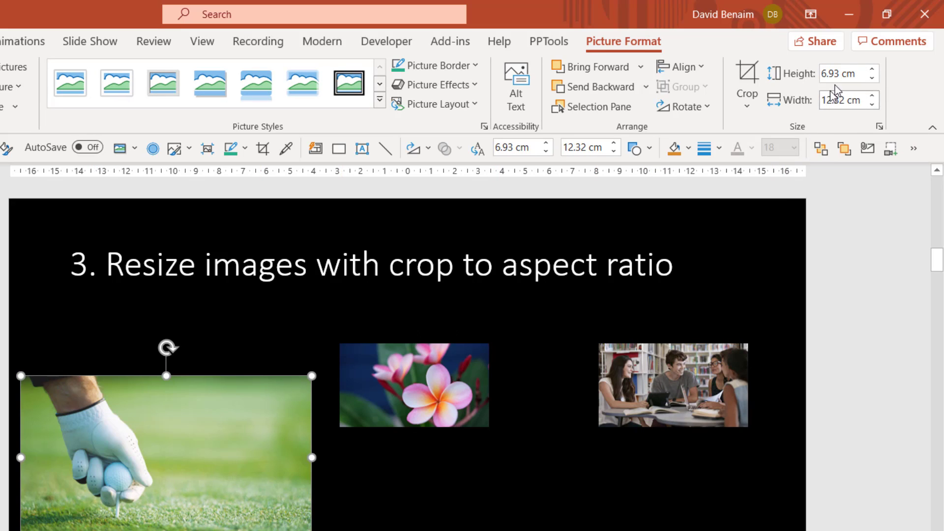
{"action": "left_click", "coordinate": [860, 77]}
{"action": "type", "text": "3.56 cm"}
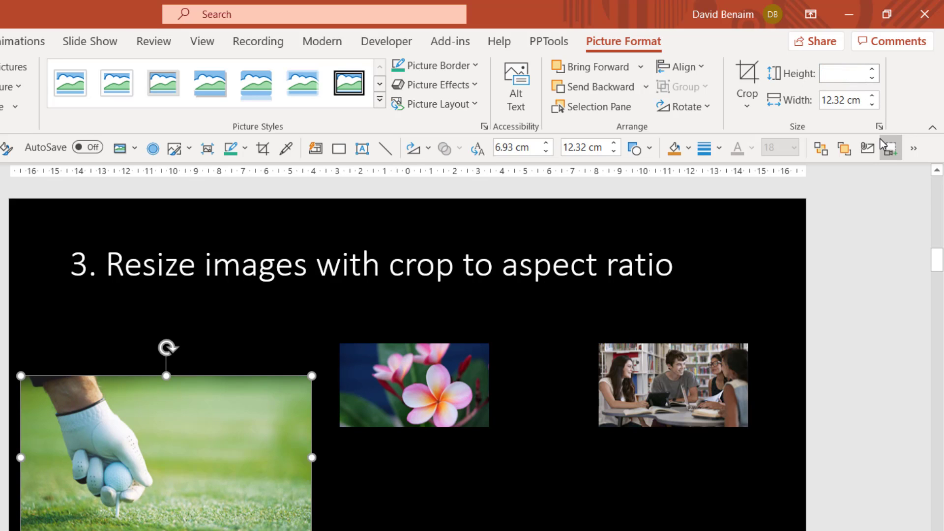
{"action": "key", "text": "Return"}
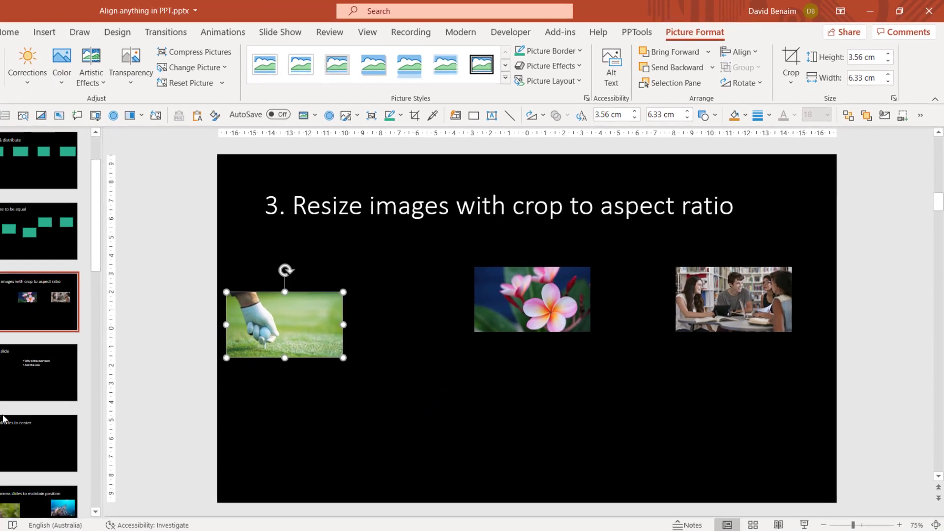
{"action": "left_click", "coordinate": [77, 358]}
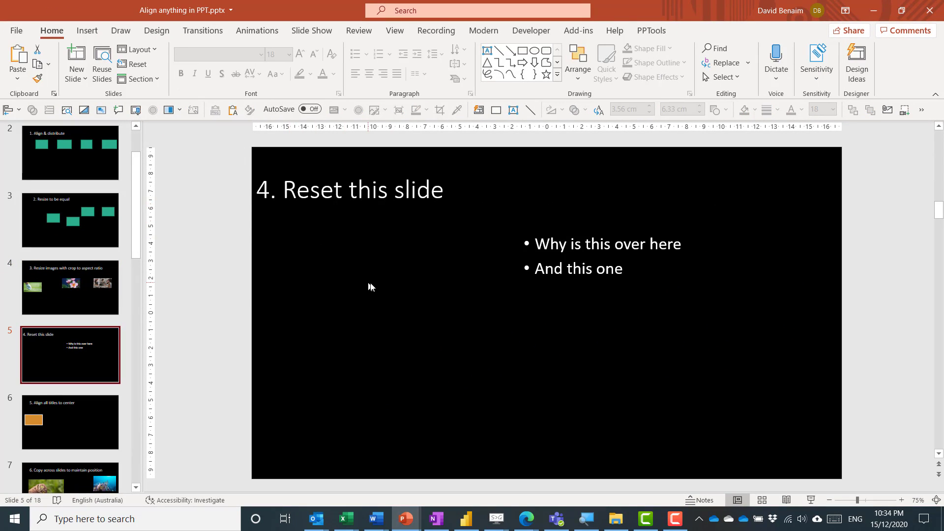
- Reset slide 5's placeholders to layout defaults and insert a new slide after it
{"action": "left_click", "coordinate": [363, 188]}
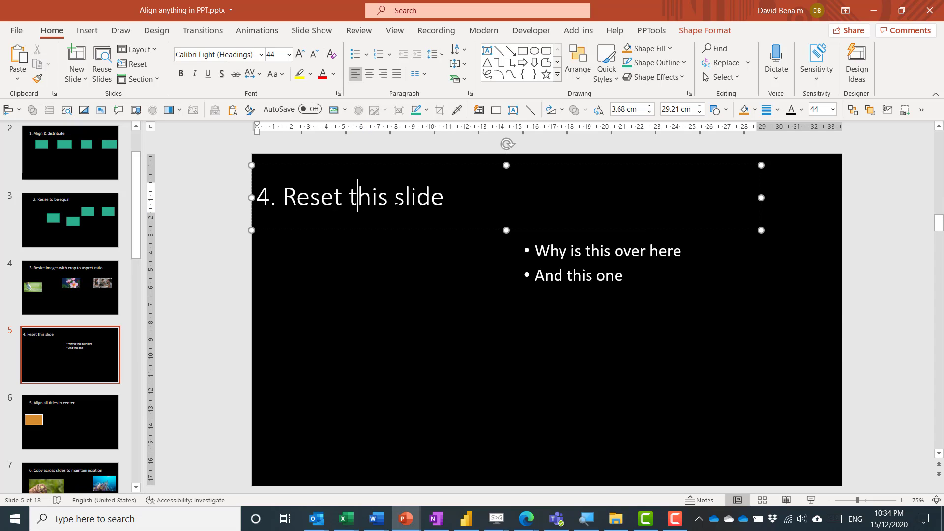
{"action": "left_click", "coordinate": [223, 157]}
{"action": "left_click", "coordinate": [135, 63]}
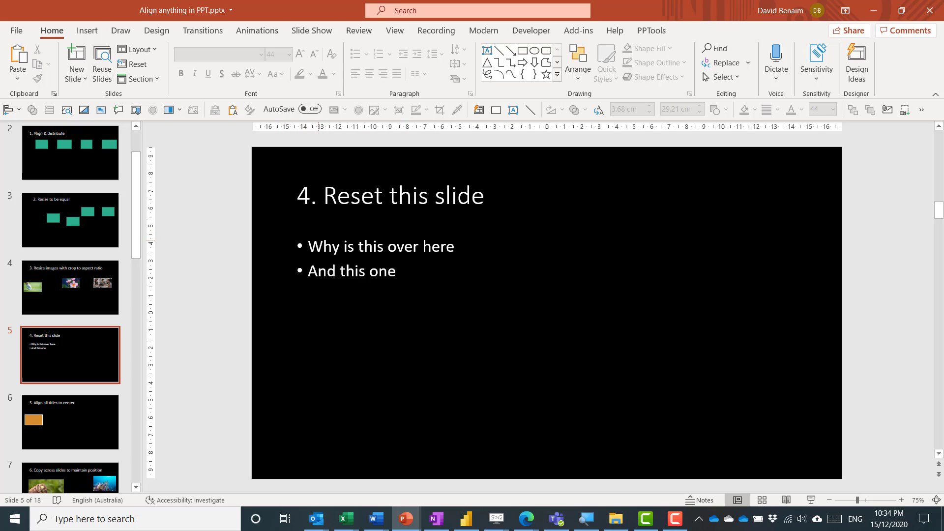
{"action": "left_click", "coordinate": [48, 353]}
{"action": "key", "text": "Return"}
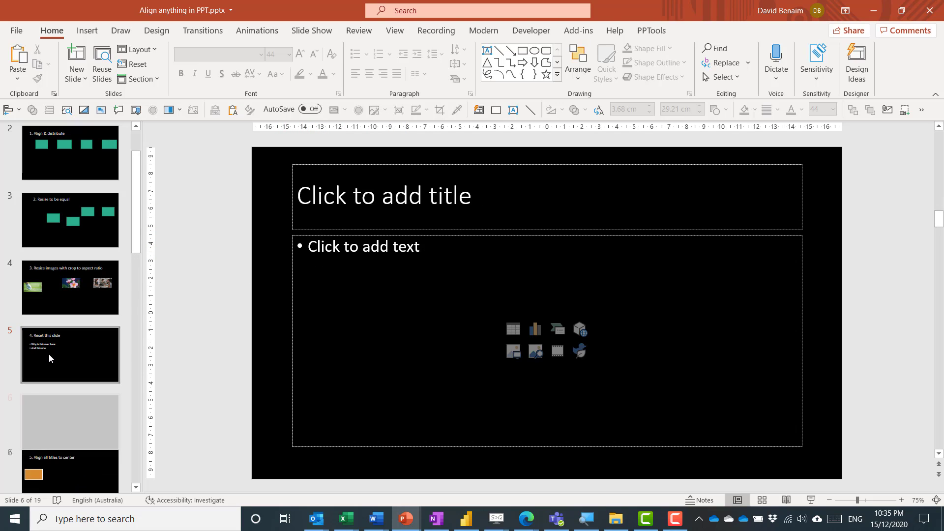
- Drag the new slide's title and both content boxes out of their layout positions
{"action": "left_click", "coordinate": [301, 246]}
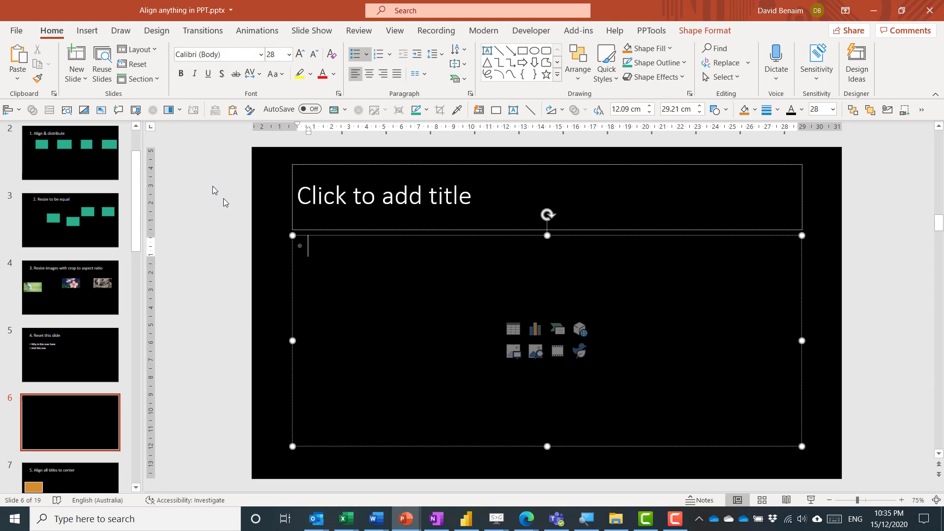
{"action": "left_click", "coordinate": [153, 50]}
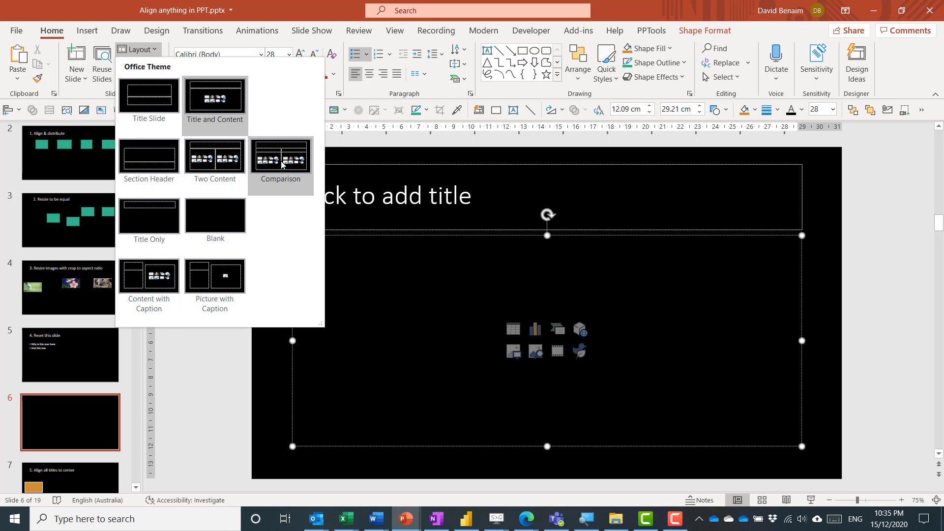
{"action": "key", "text": "Escape"}
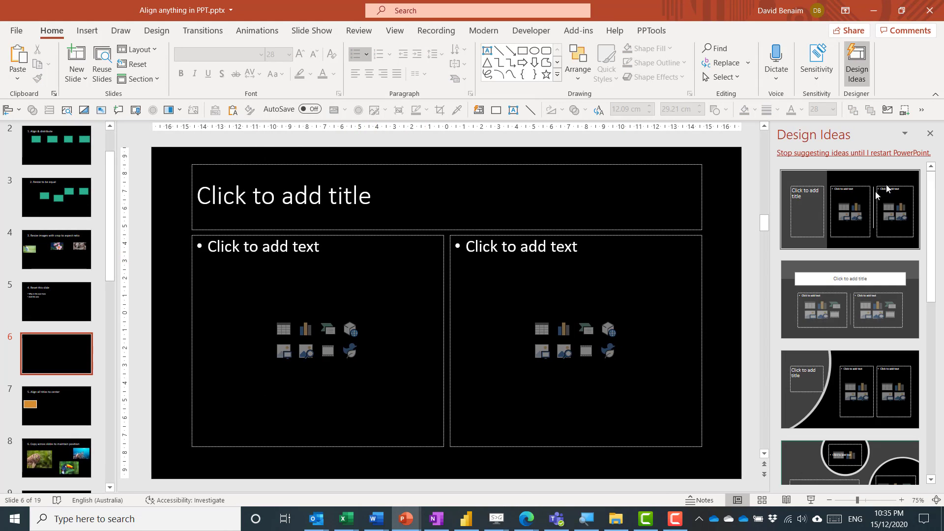
{"action": "left_click_drag", "start_coordinate": [701, 283], "coordinate": [749, 316]}
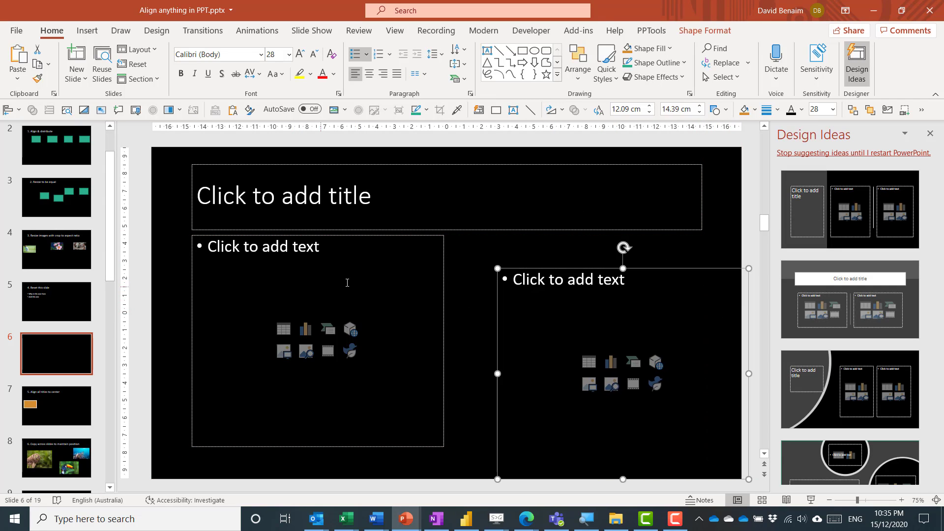
{"action": "left_click_drag", "start_coordinate": [443, 259], "coordinate": [394, 295]}
{"action": "left_click_drag", "start_coordinate": [381, 222], "coordinate": [342, 254]}
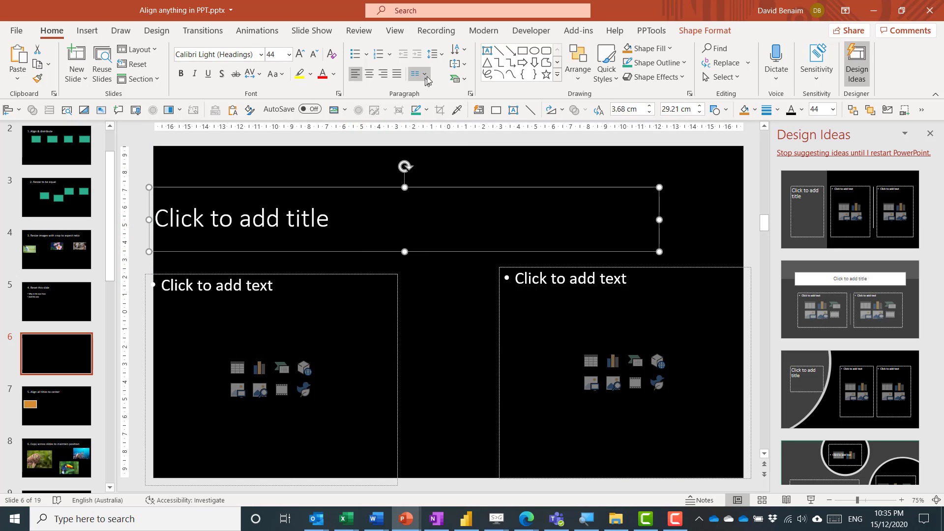
- Fill the title box orange and type red 'sds' in the left content box
{"action": "left_click", "coordinate": [628, 48]}
{"action": "left_click", "coordinate": [238, 344]}
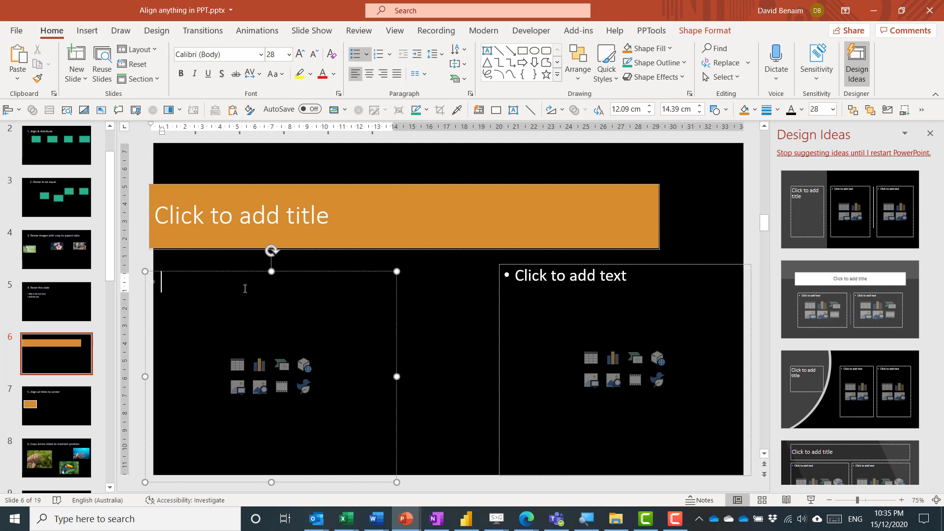
{"action": "type", "text": "sds"}
{"action": "key", "text": "ctrl+a"}
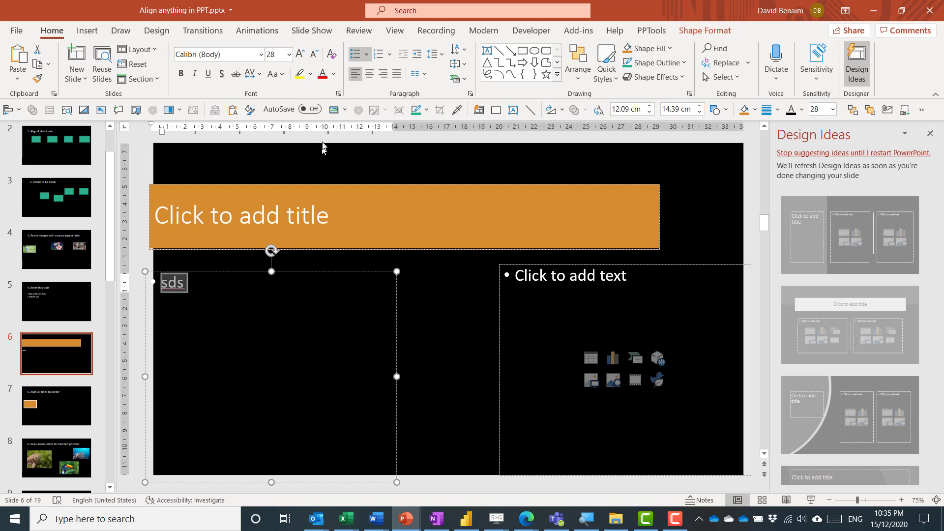
{"action": "left_click", "coordinate": [323, 74]}
- Close the Design Ideas pane and reset slide 6 to its layout defaults
{"action": "left_click", "coordinate": [929, 131]}
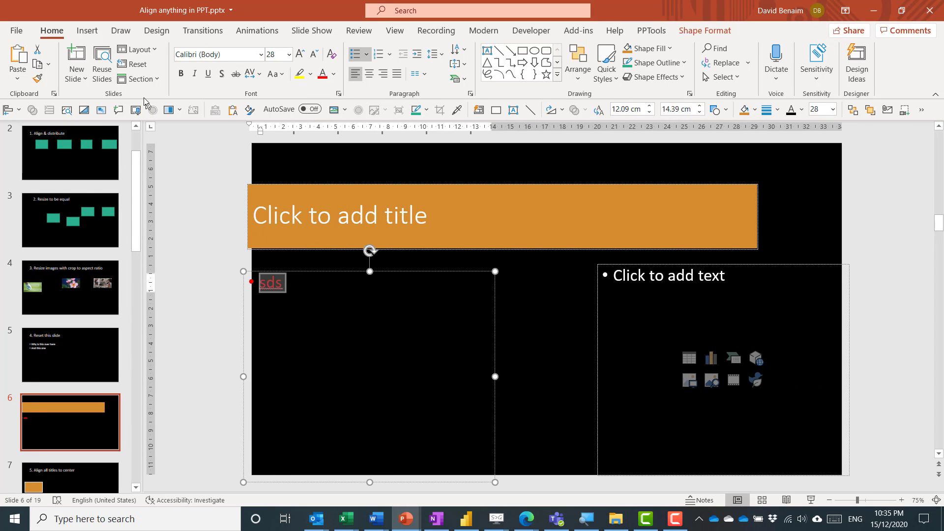
{"action": "left_click", "coordinate": [134, 64]}
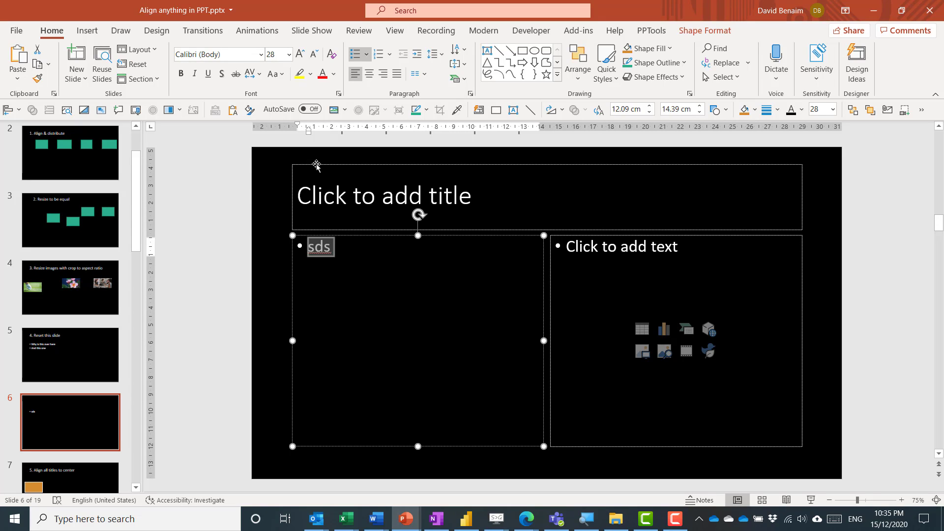
{"action": "left_click", "coordinate": [72, 411]}
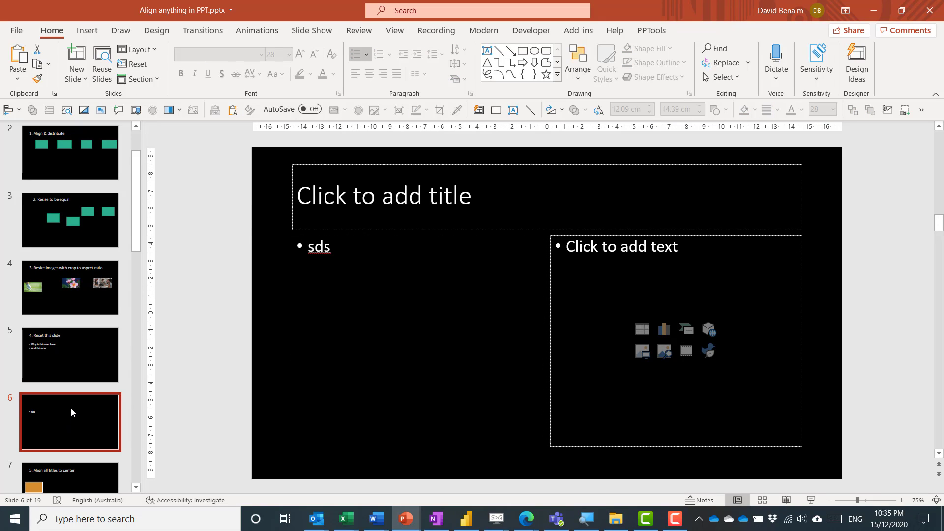
{"action": "key", "text": "Down"}
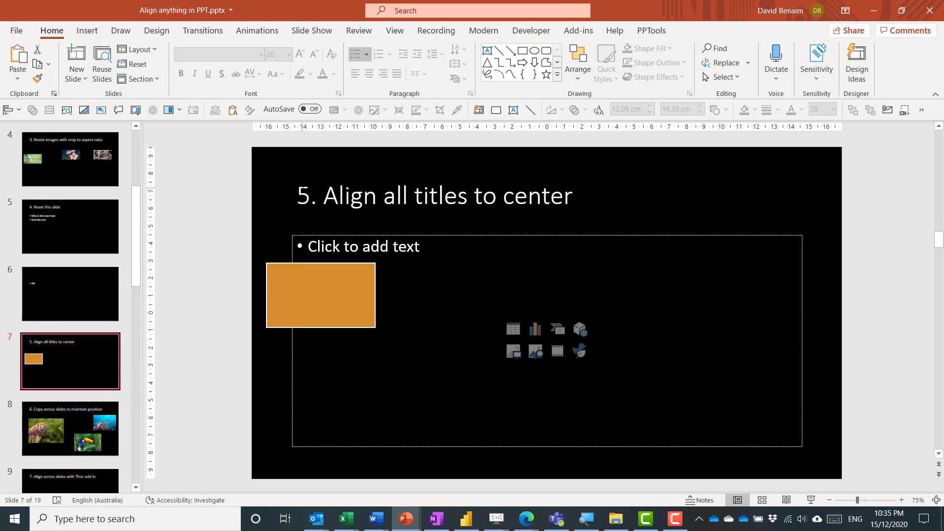
{"action": "left_click_drag", "start_coordinate": [300, 194], "coordinate": [558, 197]}
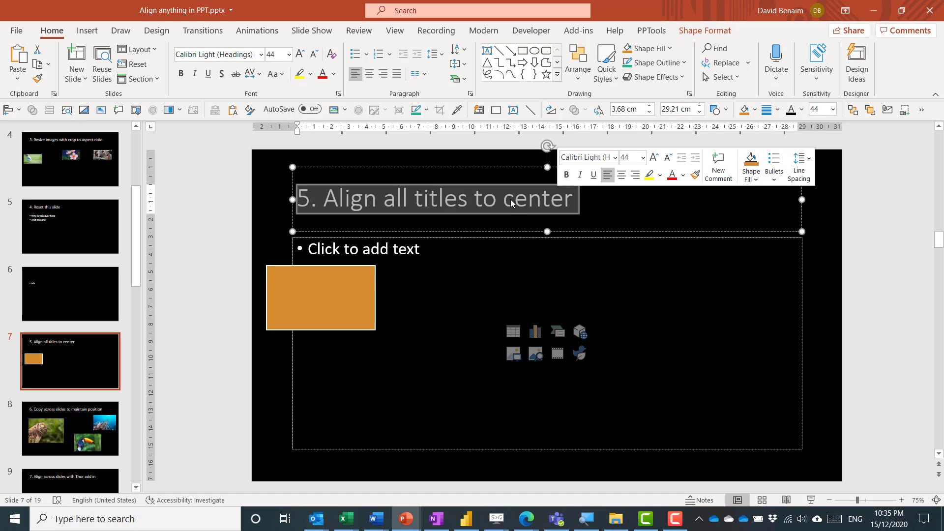
{"action": "left_click", "coordinate": [111, 291]}
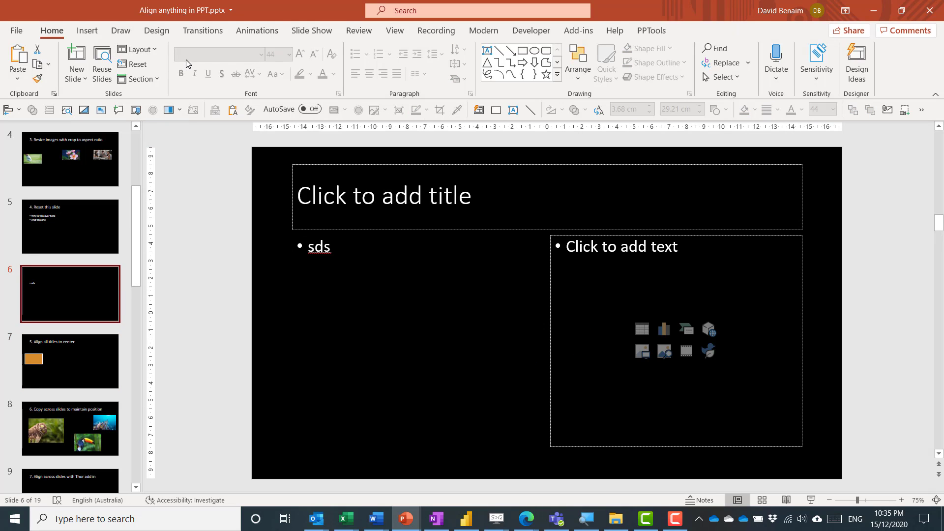
{"action": "left_click", "coordinate": [406, 33]}
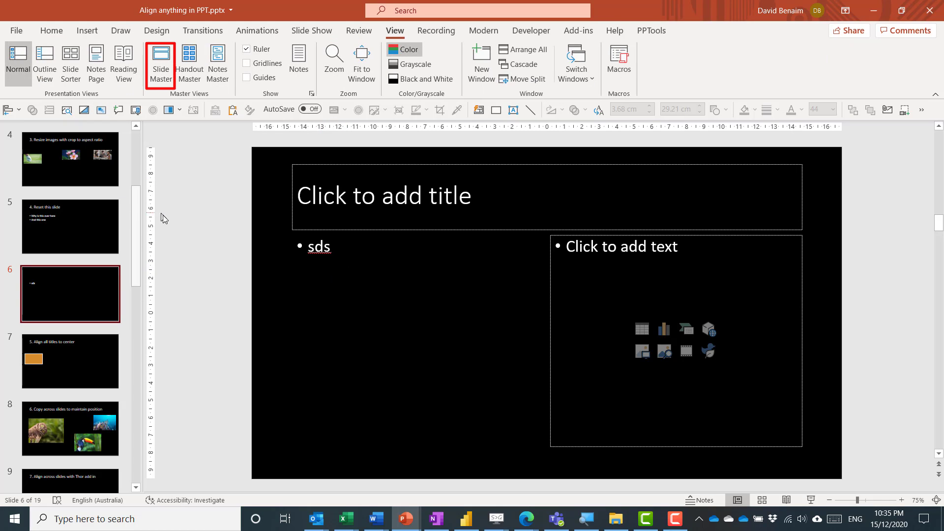
- On the top-level slide master, centre the title and colour it orange-red, then close Master View
{"action": "left_click", "coordinate": [161, 72]}
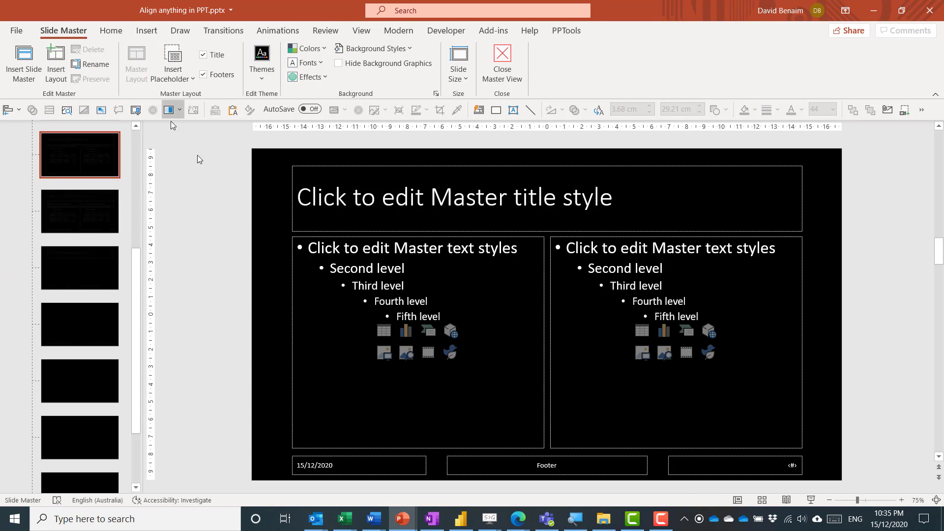
{"action": "scroll", "coordinate": [74, 252], "scroll_direction": "up", "scroll_amount": 5}
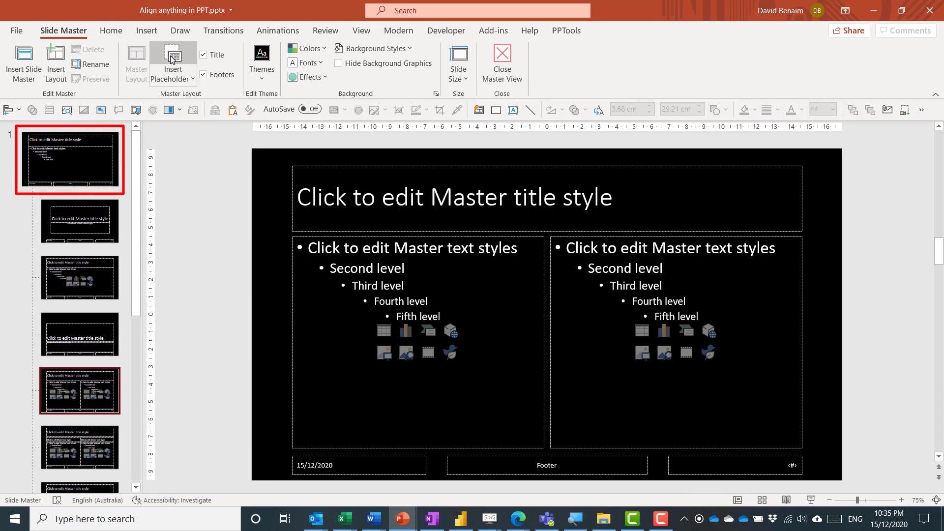
{"action": "left_click", "coordinate": [70, 177]}
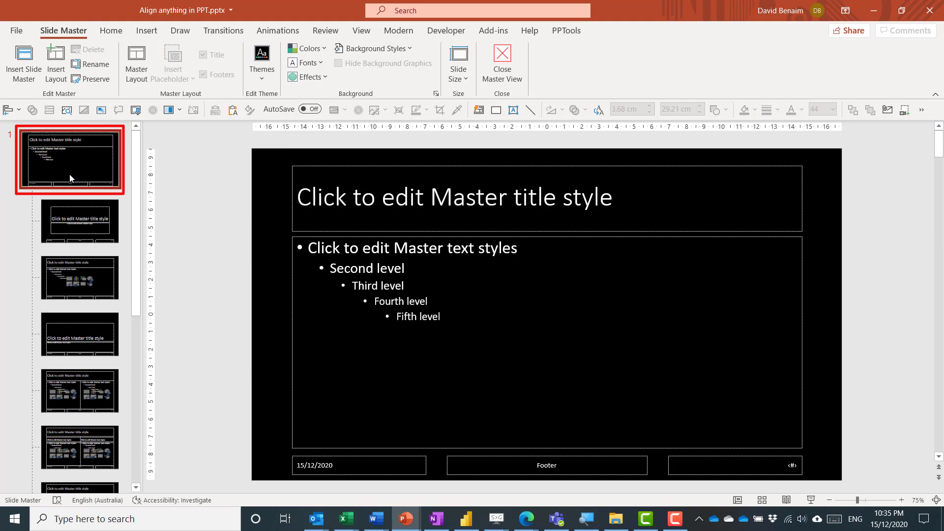
{"action": "left_click", "coordinate": [294, 184]}
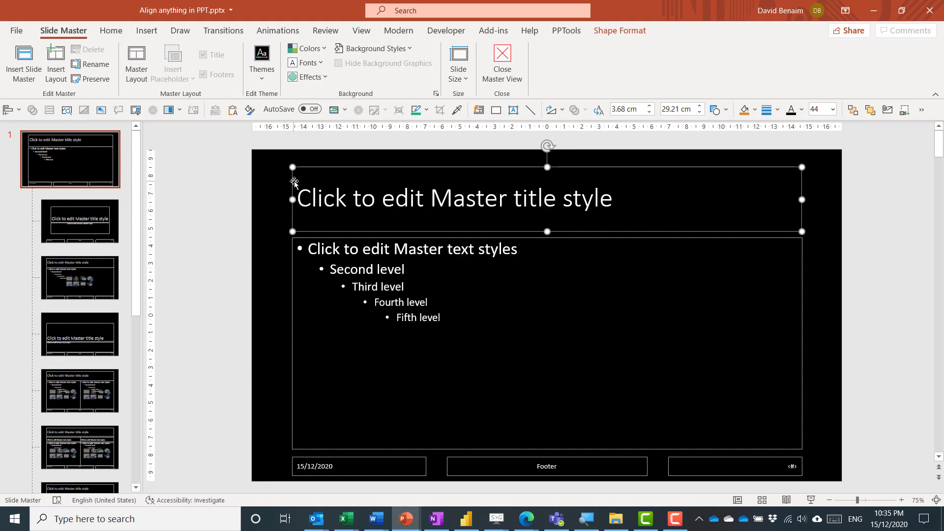
{"action": "left_click", "coordinate": [112, 31]}
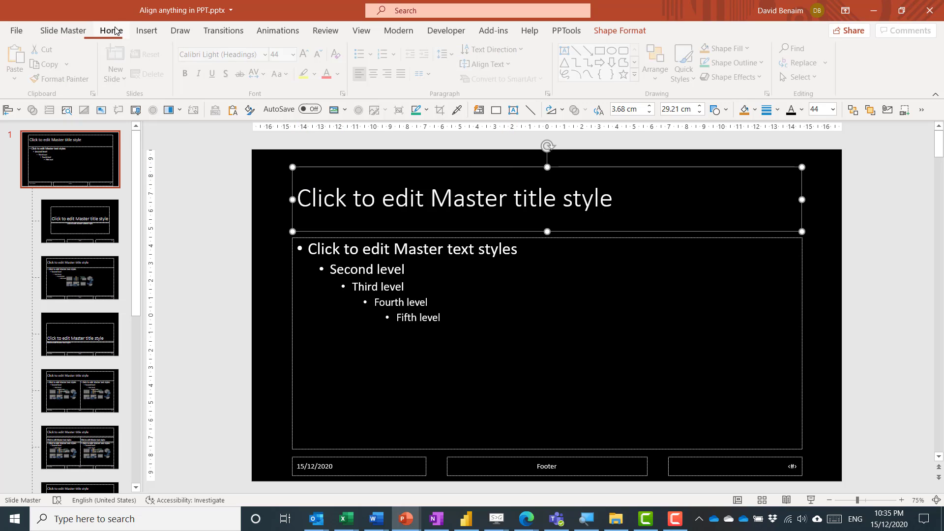
{"action": "left_click", "coordinate": [377, 74]}
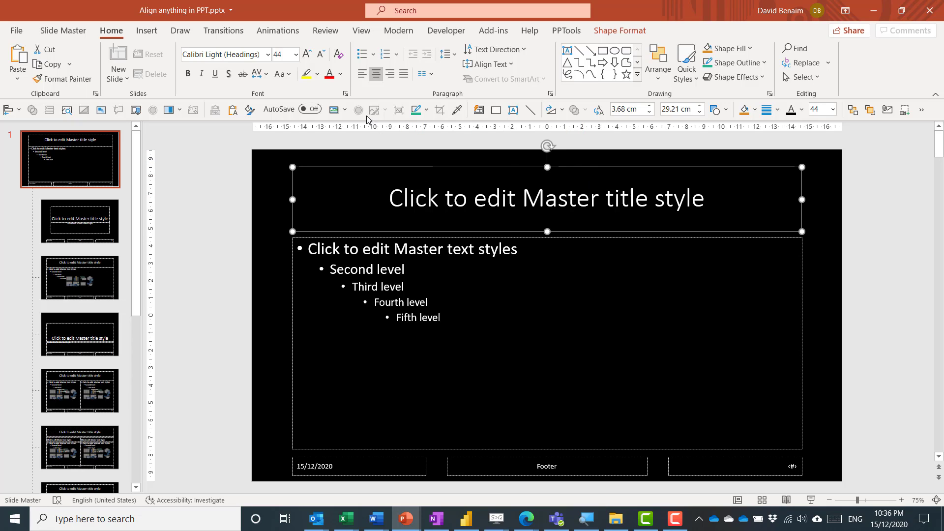
{"action": "left_click", "coordinate": [339, 76]}
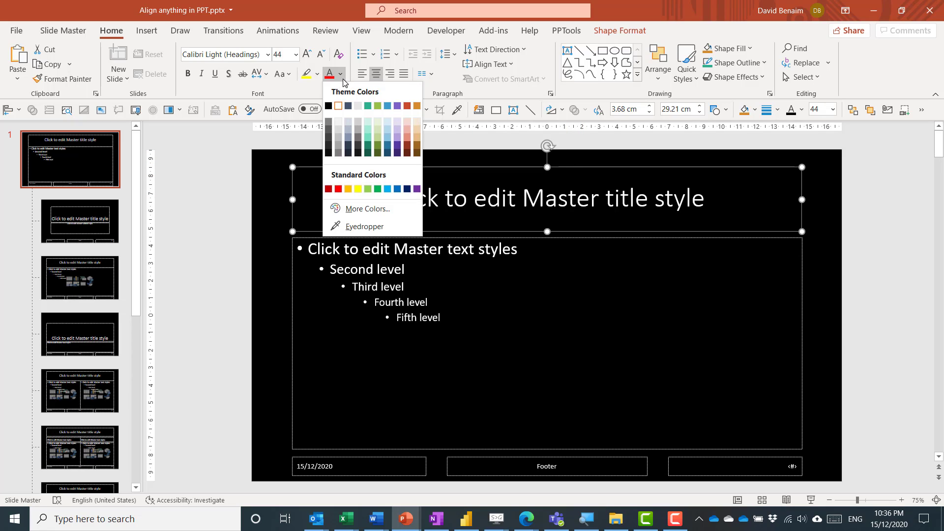
{"action": "left_click", "coordinate": [407, 107]}
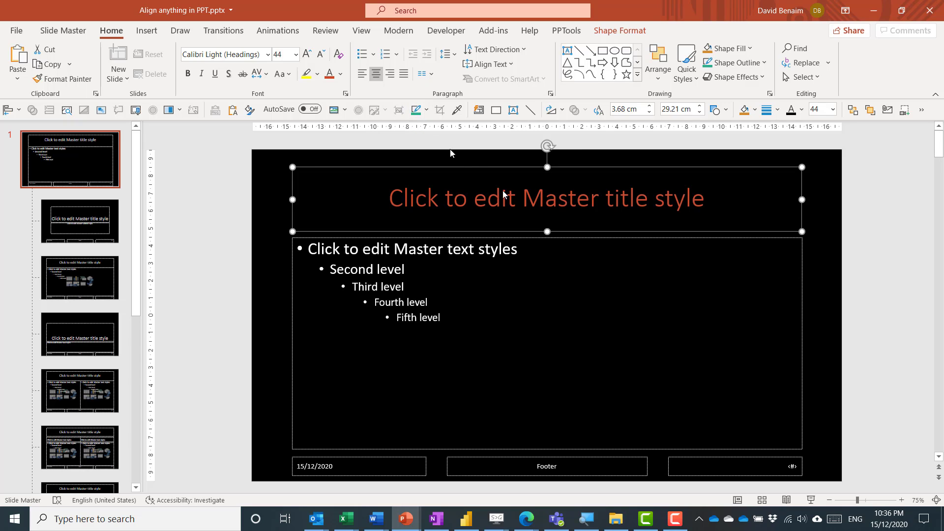
{"action": "left_click", "coordinate": [735, 502]}
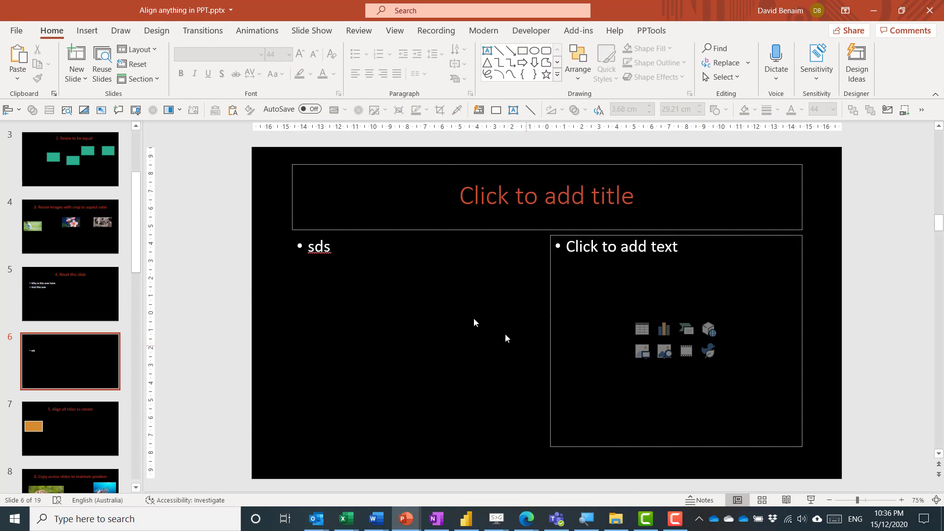
- Step through the thumbnails to check slide 7's centred title, then advance to slide 8
{"action": "left_click", "coordinate": [61, 202]}
{"action": "left_click", "coordinate": [88, 165]}
{"action": "left_click", "coordinate": [78, 230]}
{"action": "left_click", "coordinate": [77, 419]}
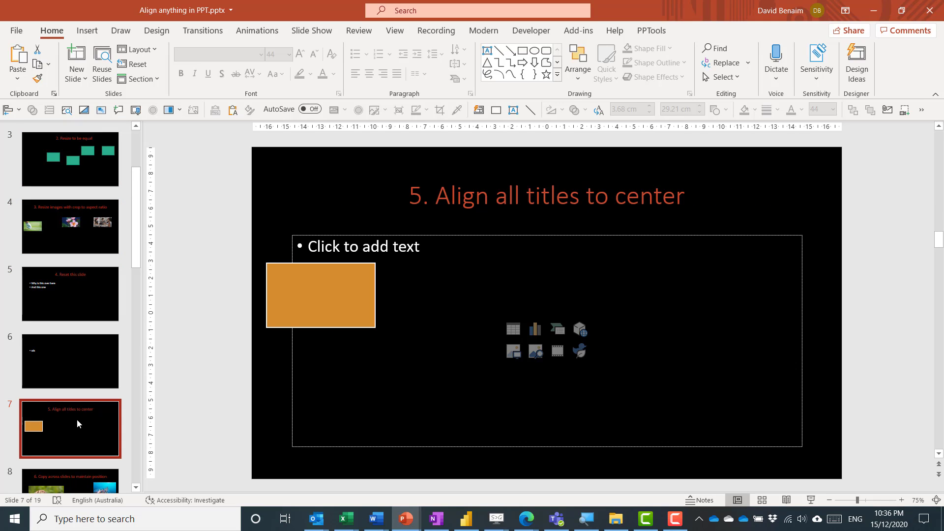
{"action": "key", "text": "Down"}
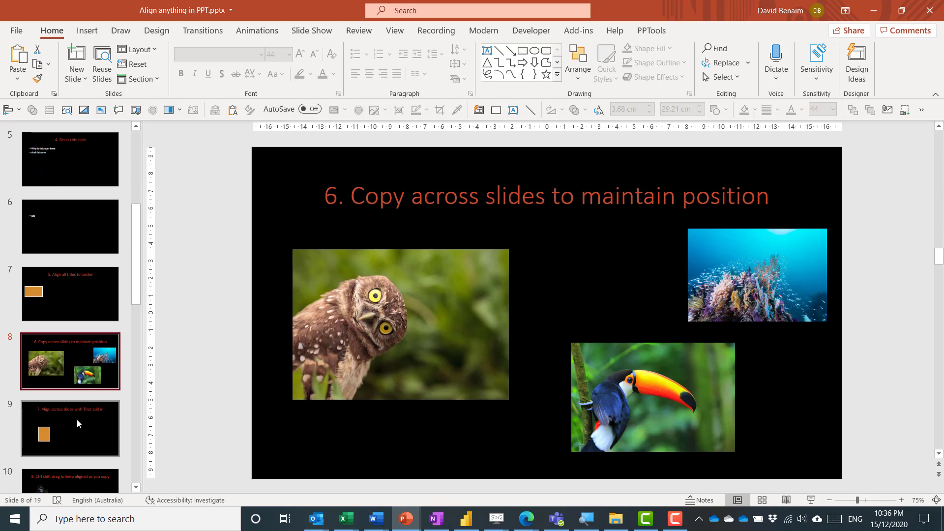
- Shrink the owl picture by its corner and move it further left
{"action": "left_click", "coordinate": [351, 295]}
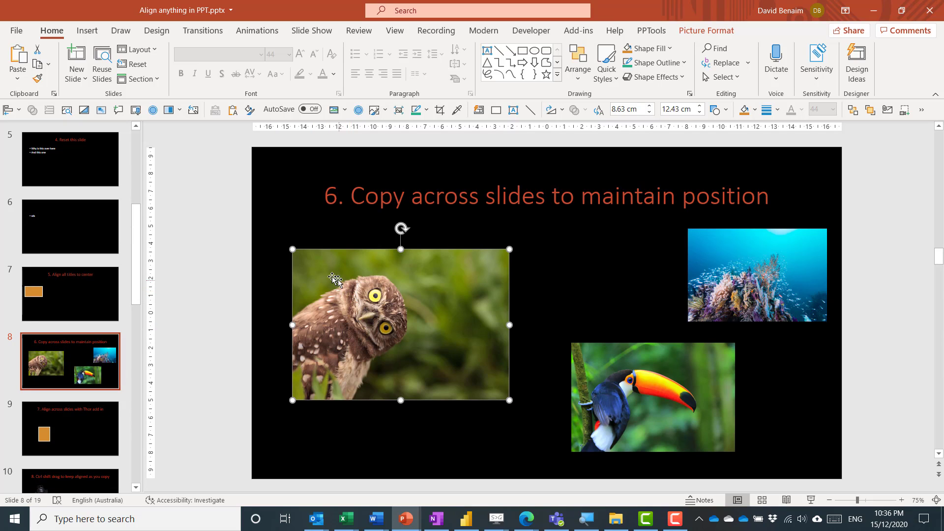
{"action": "left_click_drag", "start_coordinate": [508, 400], "coordinate": [416, 337]}
{"action": "left_click_drag", "start_coordinate": [354, 266], "coordinate": [331, 256]}
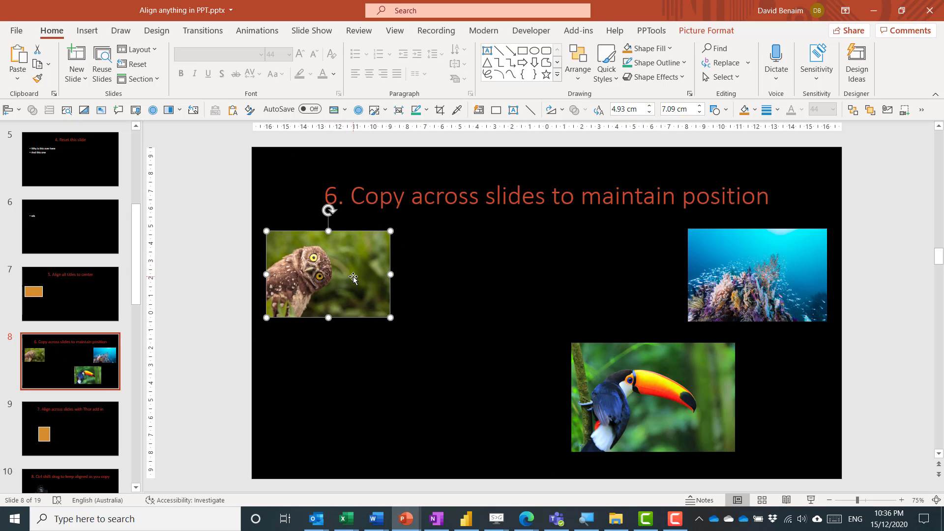
- Select the owl, coral and toucan pictures and paste them onto slide 9 in place
{"action": "left_click", "coordinate": [826, 251], "text": "shift"}
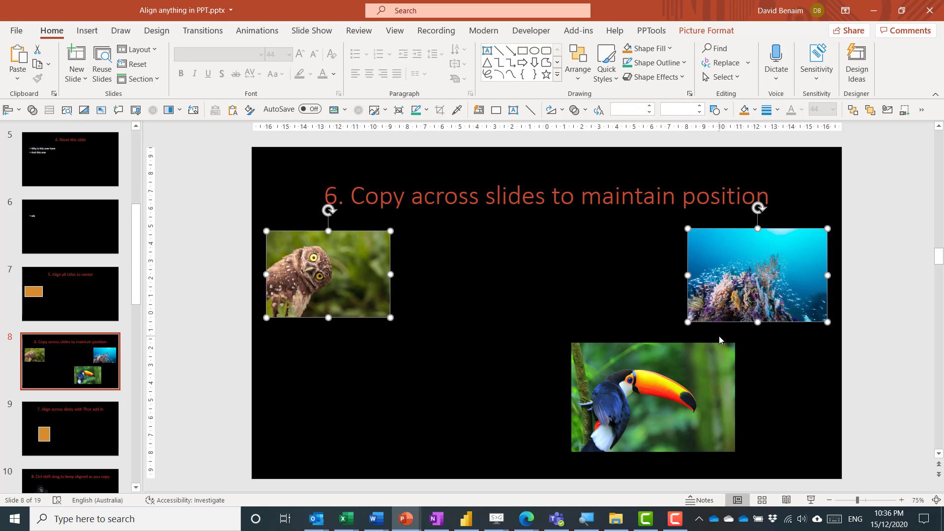
{"action": "left_click", "coordinate": [713, 351], "text": "shift"}
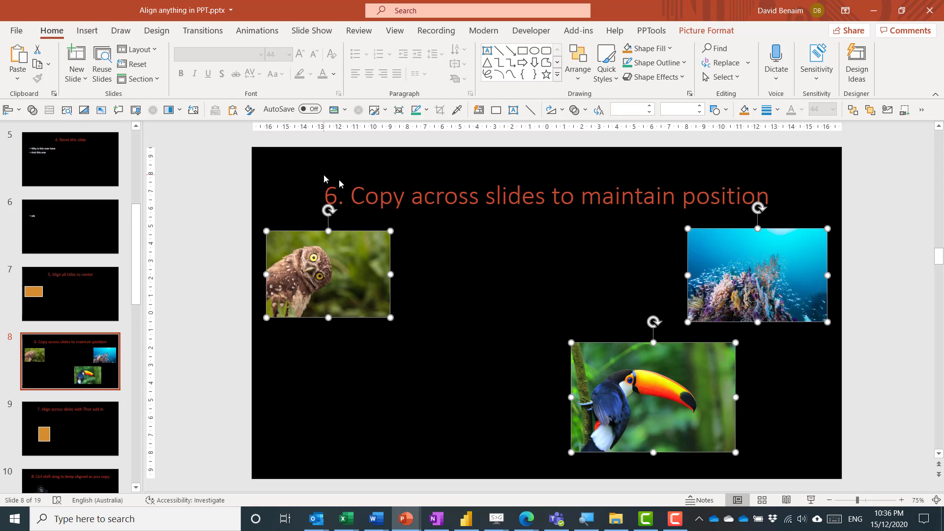
{"action": "left_click", "coordinate": [87, 30]}
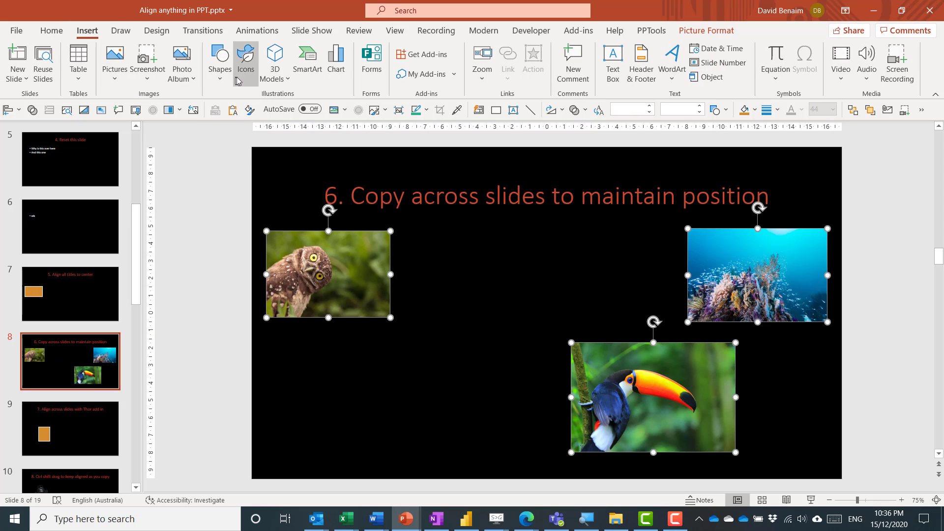
{"action": "left_click", "coordinate": [219, 64]}
{"action": "left_click", "coordinate": [123, 79]}
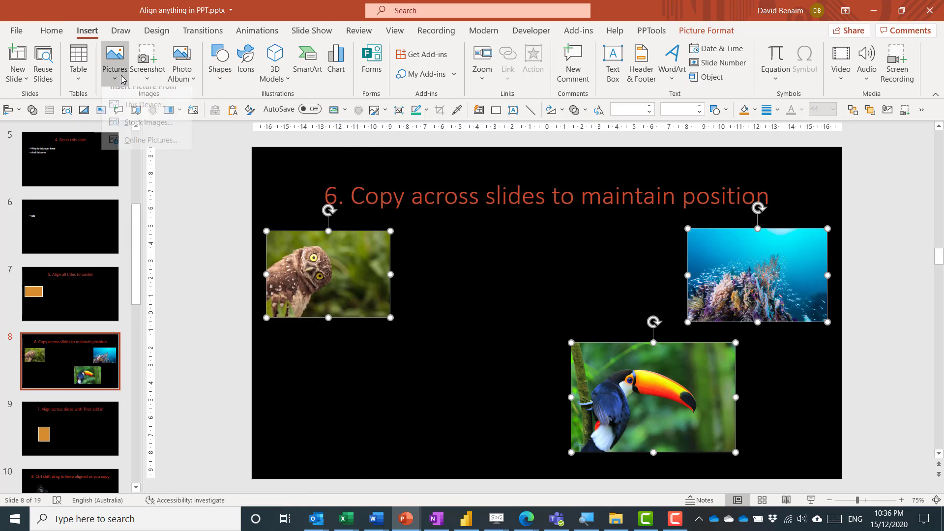
{"action": "left_click", "coordinate": [315, 269]}
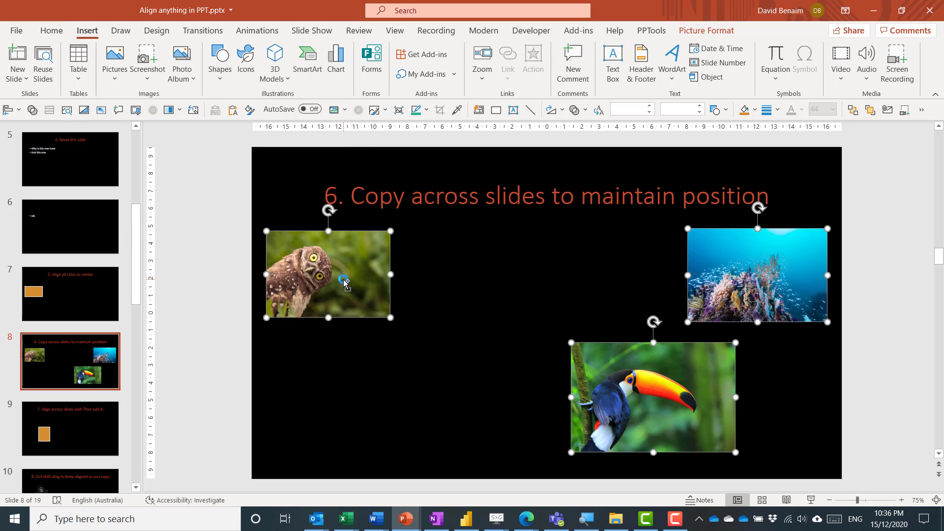
{"action": "left_click", "coordinate": [75, 420]}
{"action": "key", "text": "ctrl+v"}
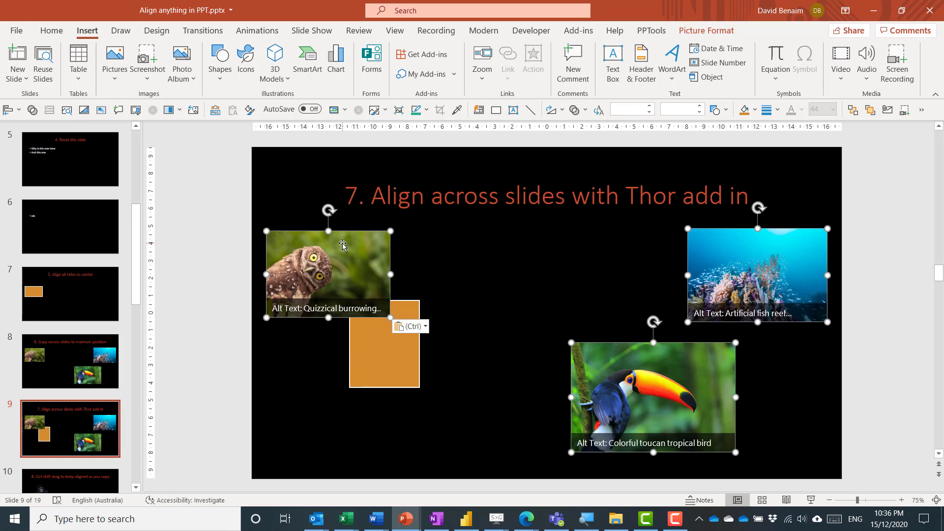
- Drag slide 9's orange rectangle down and right below the owl, its top level with the toucan photo
{"action": "left_click", "coordinate": [96, 378]}
{"action": "left_click", "coordinate": [96, 417]}
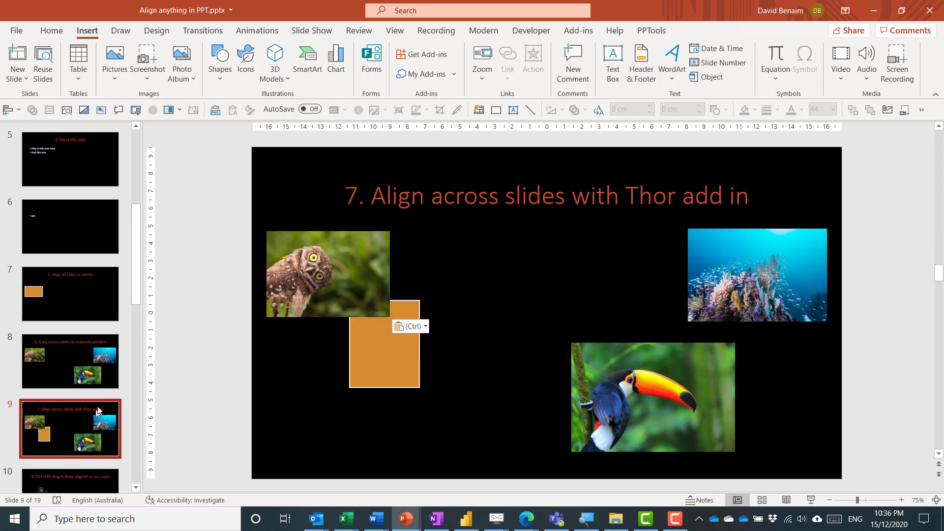
{"action": "left_click", "coordinate": [416, 338]}
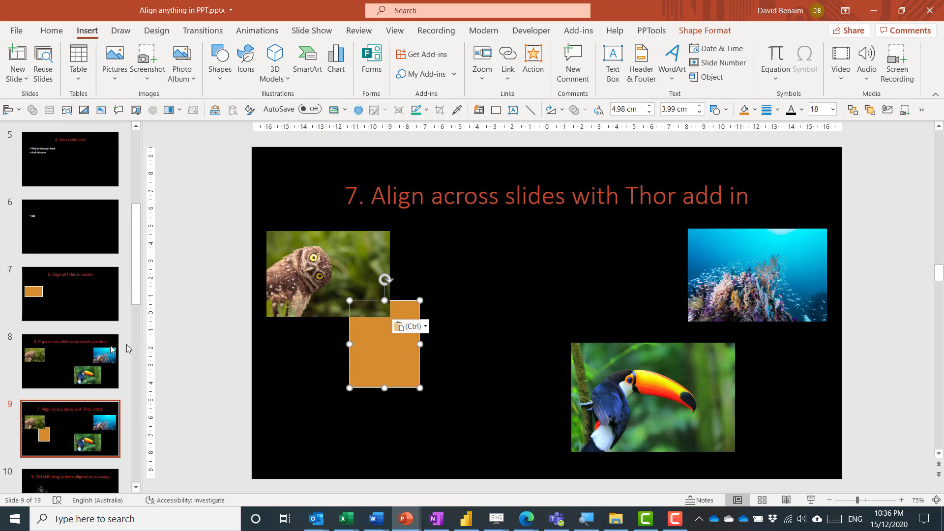
{"action": "left_click_drag", "start_coordinate": [393, 347], "coordinate": [421, 388]}
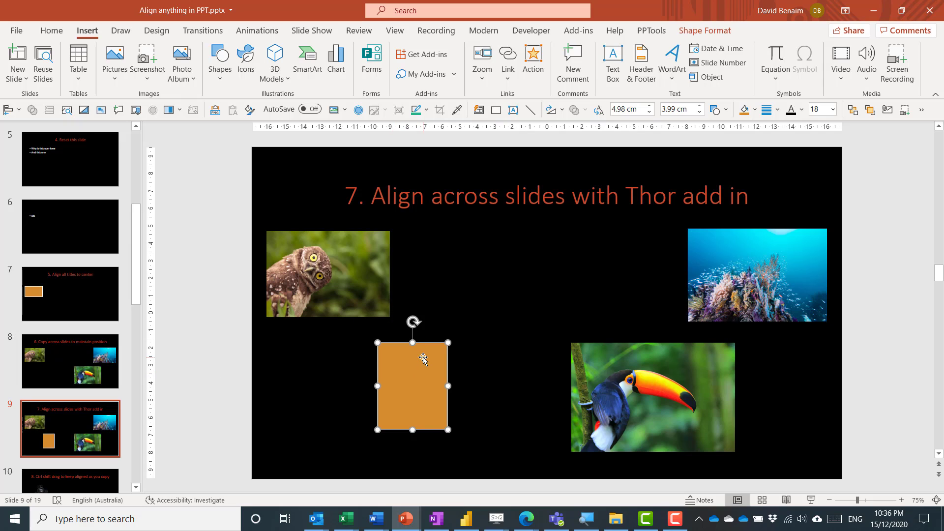
- Compare slides 7 and 9, browse the Shapes gallery, then select slide 7's orange rectangle
{"action": "left_click", "coordinate": [98, 306]}
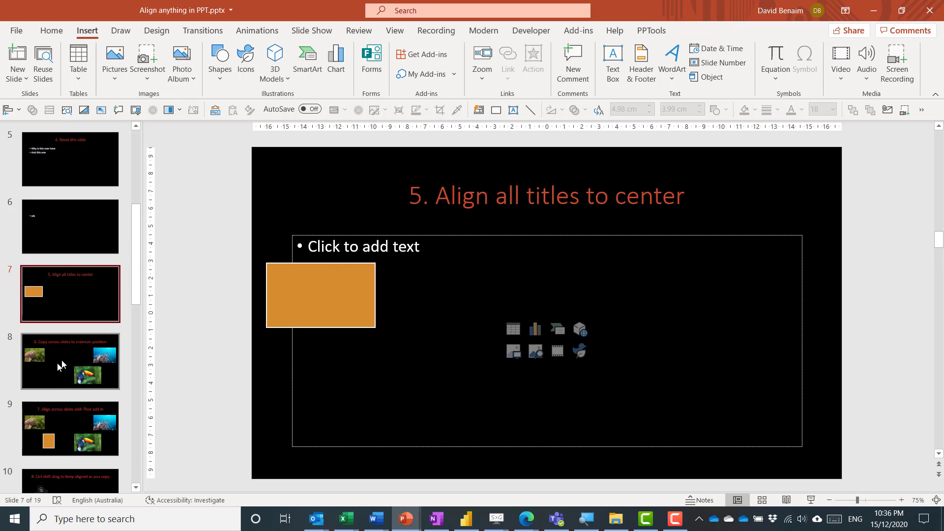
{"action": "left_click", "coordinate": [42, 447]}
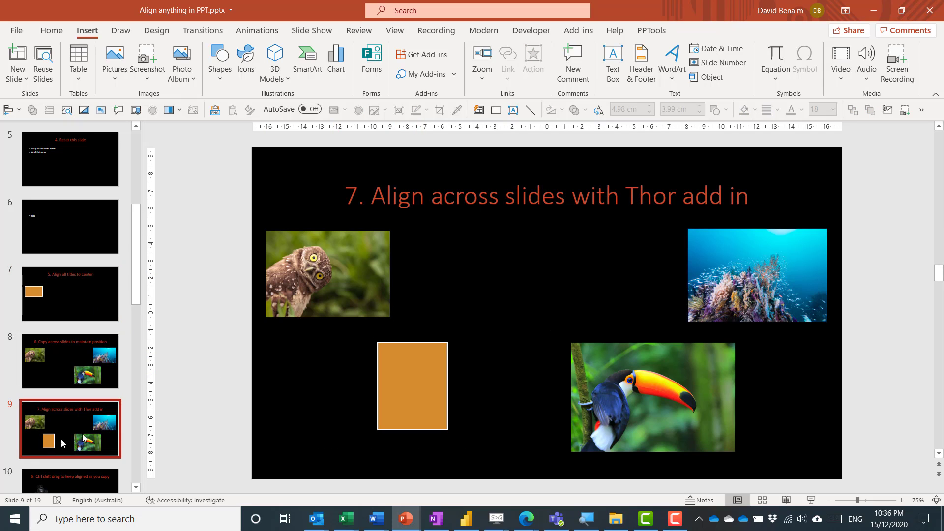
{"action": "left_click", "coordinate": [402, 370]}
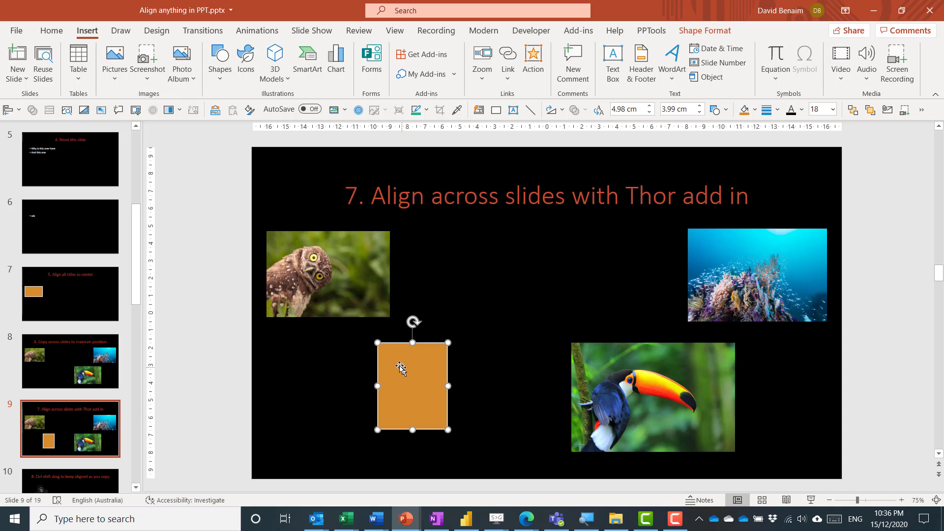
{"action": "left_click", "coordinate": [220, 71]}
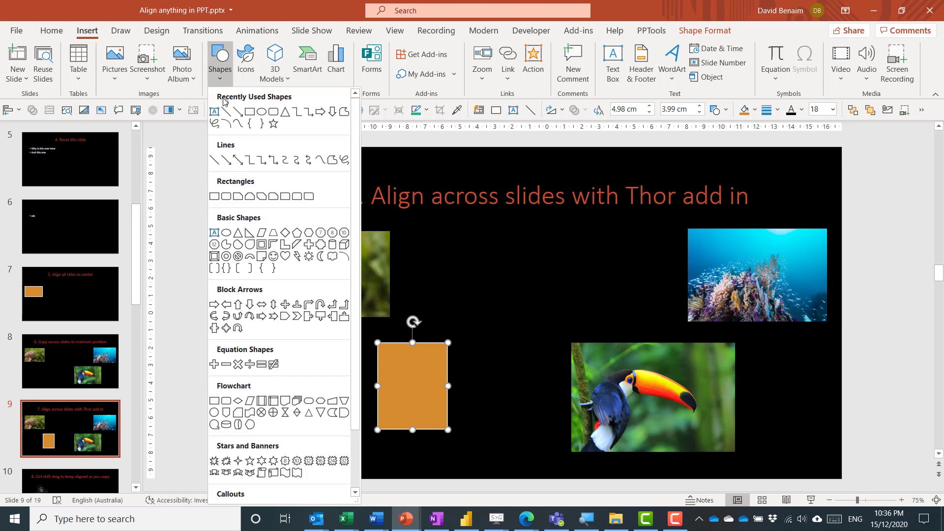
{"action": "left_click", "coordinate": [187, 248]}
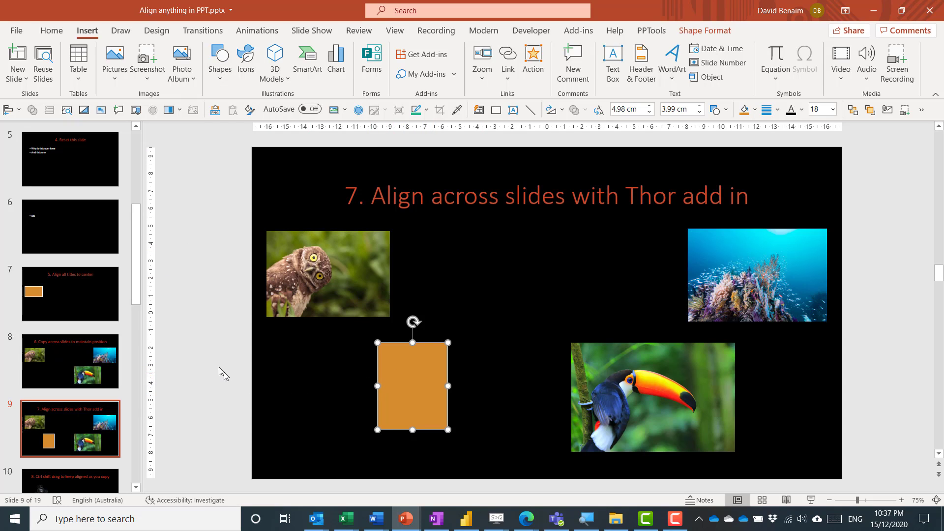
{"action": "left_click", "coordinate": [106, 301]}
{"action": "left_click", "coordinate": [334, 298]}
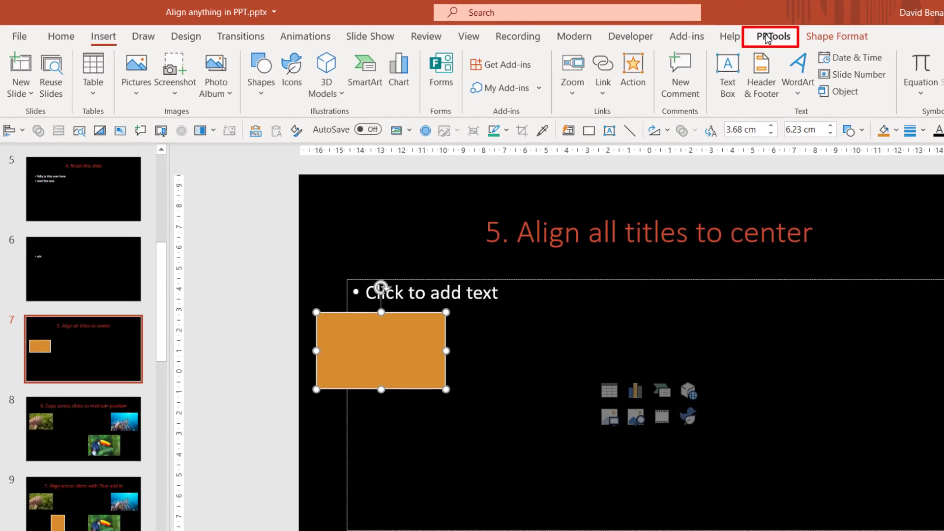
- Apply PPTools Hammer to slide 9's orange rectangle and drag the owl photo right, clear of it
{"action": "left_click", "coordinate": [647, 32]}
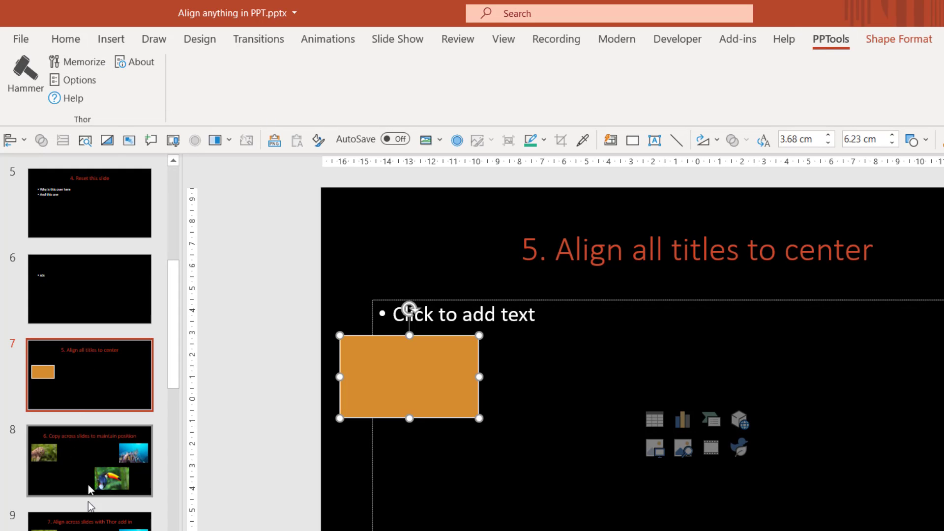
{"action": "left_click", "coordinate": [88, 520]}
{"action": "left_click", "coordinate": [527, 484]}
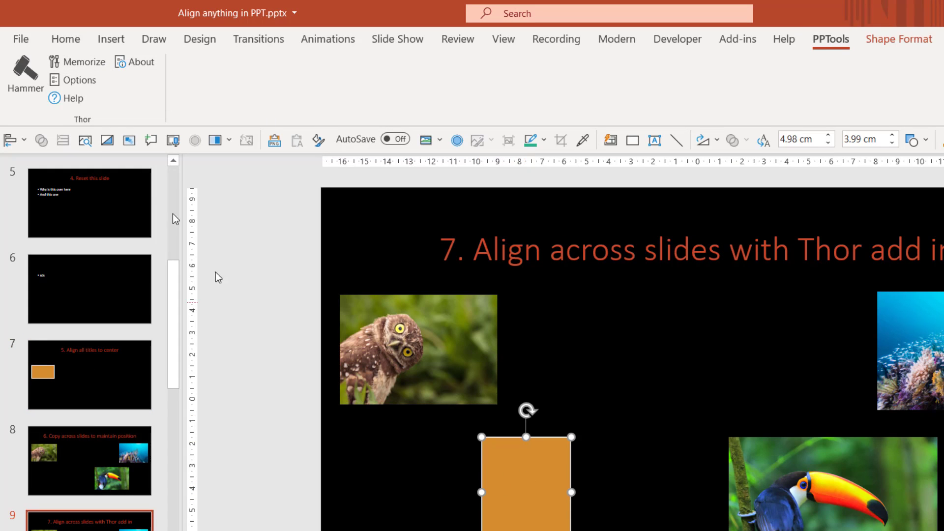
{"action": "left_click", "coordinate": [29, 84]}
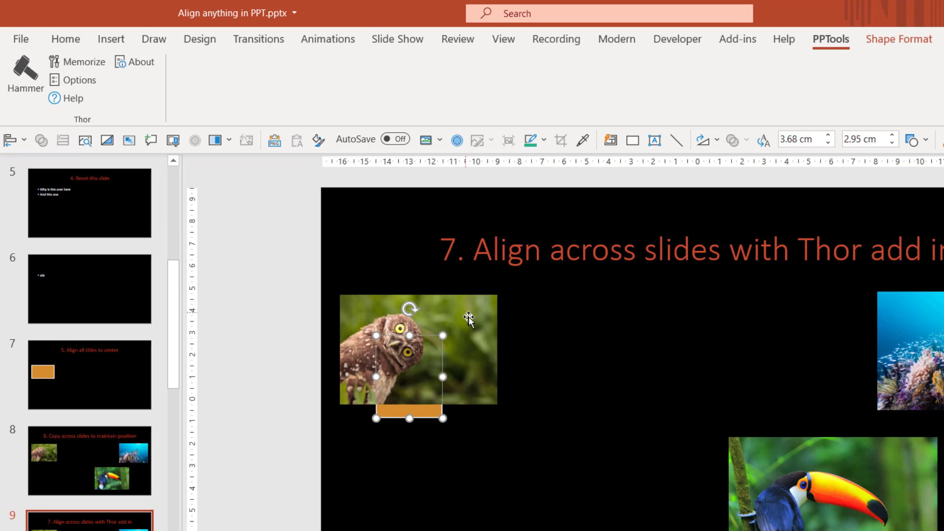
{"action": "left_click_drag", "start_coordinate": [489, 312], "coordinate": [718, 342]}
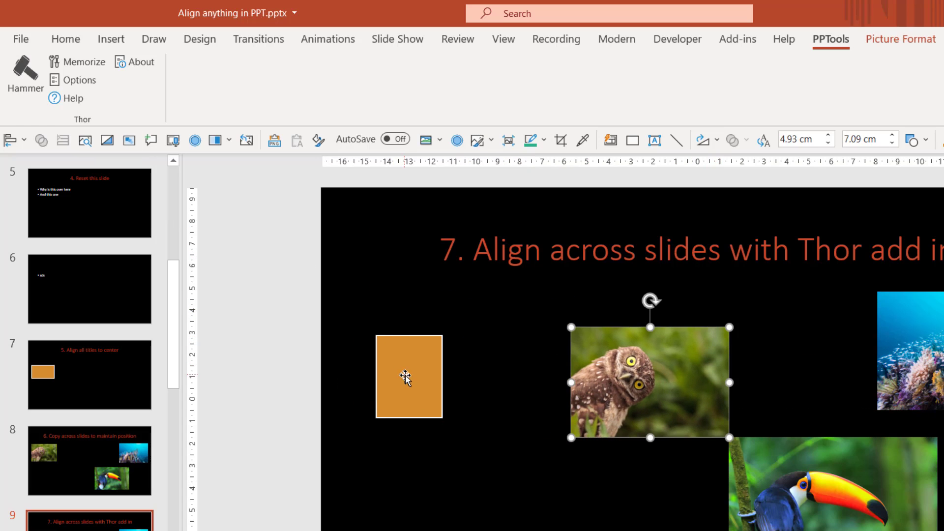
- With slide 7's orange rectangle selected, turn on Resize in the Thor options
{"action": "left_click", "coordinate": [84, 373]}
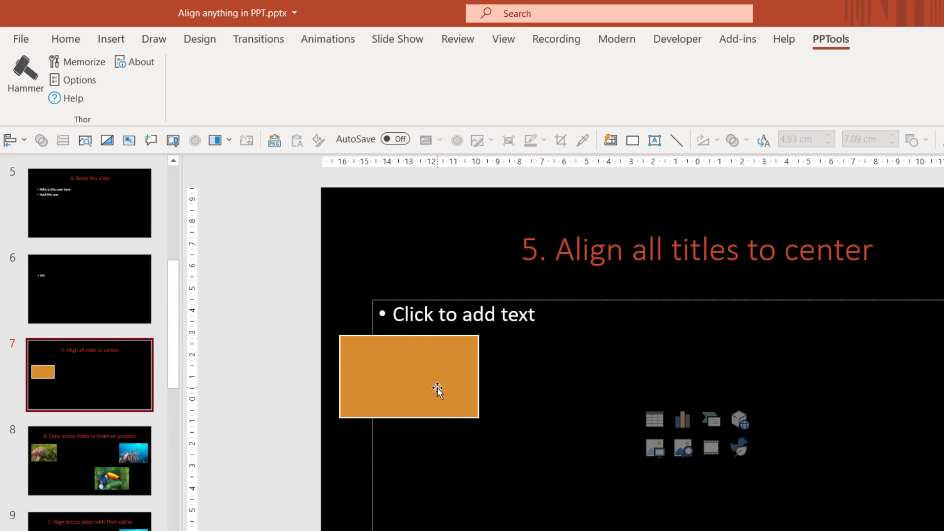
{"action": "left_click", "coordinate": [437, 388]}
{"action": "left_click", "coordinate": [78, 81]}
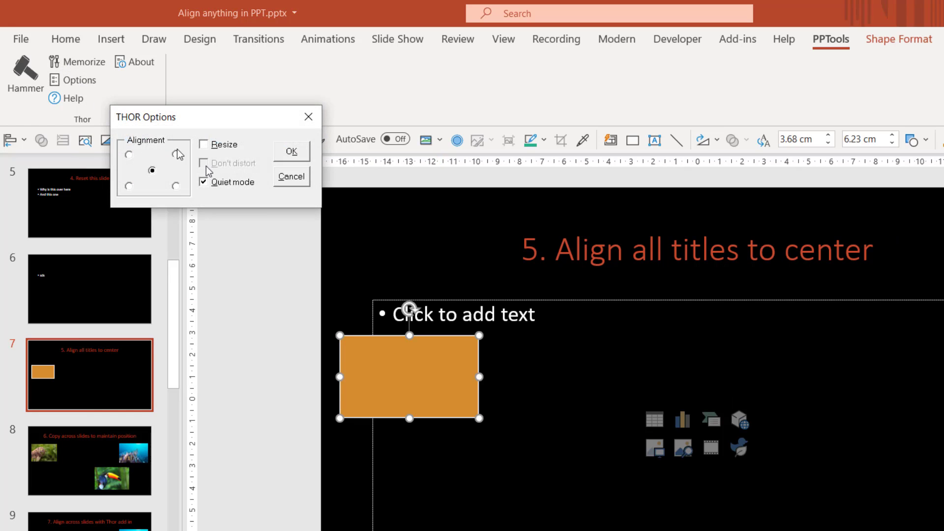
{"action": "left_click", "coordinate": [211, 146]}
{"action": "left_click", "coordinate": [290, 152]}
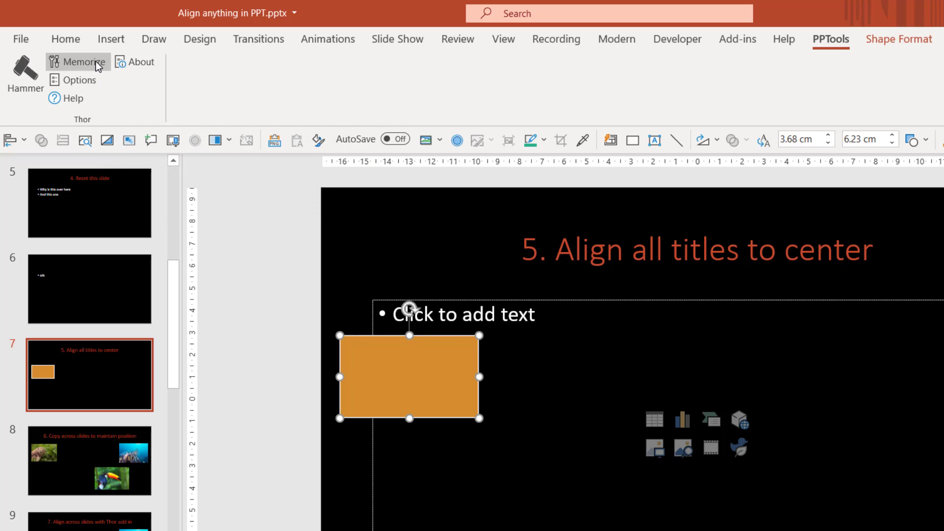
- Hammer slide 13's small teal ellipse to the memorized size and position of slide 7's rectangle
{"action": "scroll", "coordinate": [89, 344], "scroll_direction": "down", "scroll_amount": 6}
{"action": "left_click", "coordinate": [90, 393]}
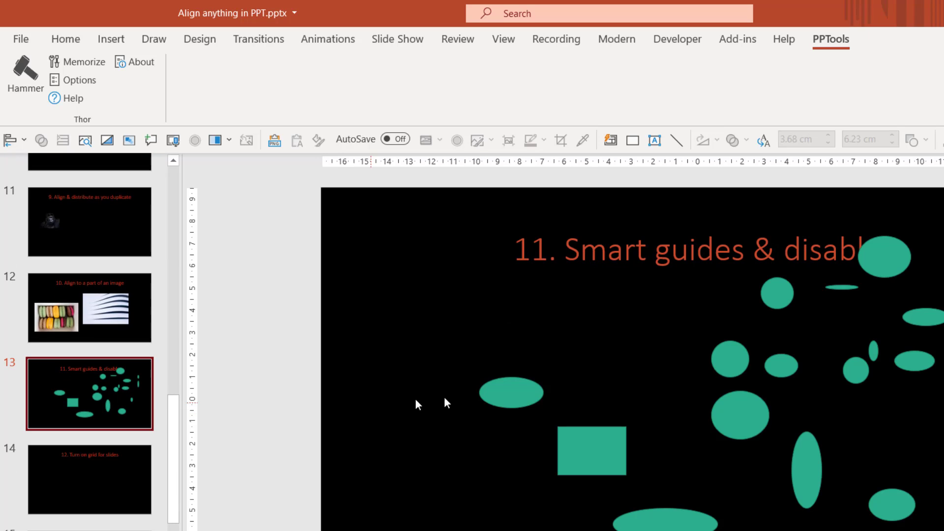
{"action": "left_click", "coordinate": [522, 396]}
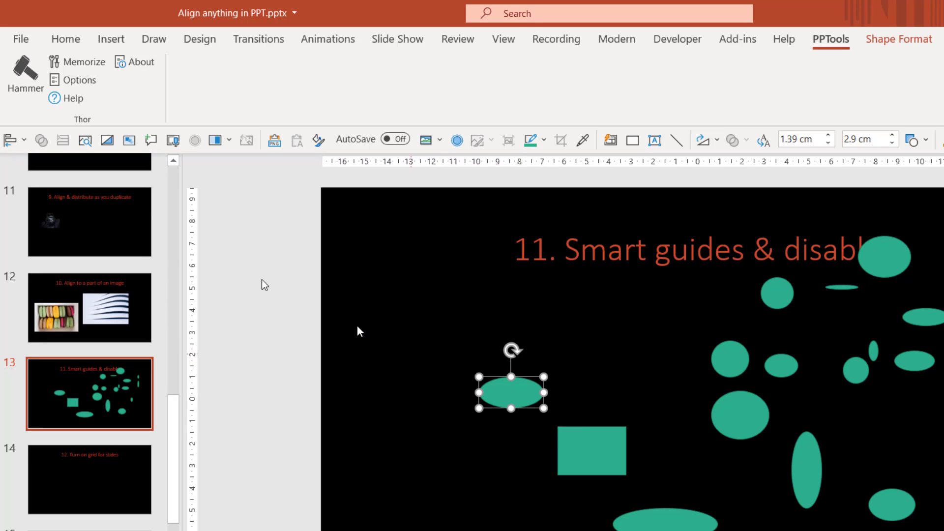
{"action": "left_click", "coordinate": [26, 88]}
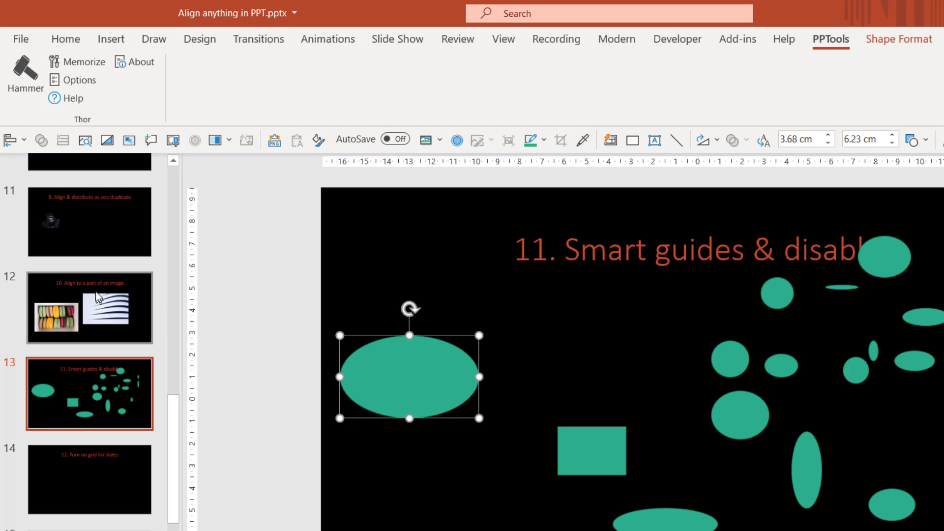
- Clear the selection and return to slide 7 by way of slide 9
{"action": "left_click", "coordinate": [88, 393]}
{"action": "scroll", "coordinate": [96, 291], "scroll_direction": "up", "scroll_amount": 10}
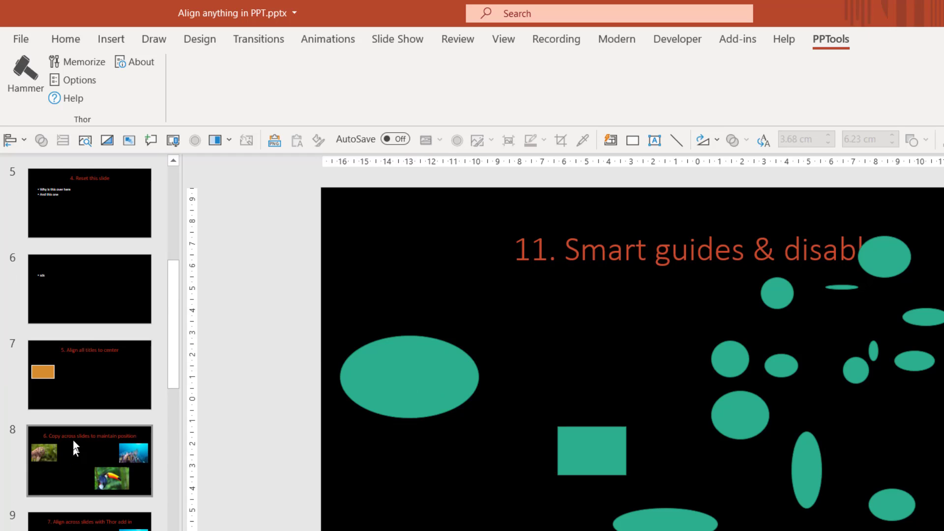
{"action": "left_click", "coordinate": [98, 521]}
{"action": "left_click", "coordinate": [81, 383]}
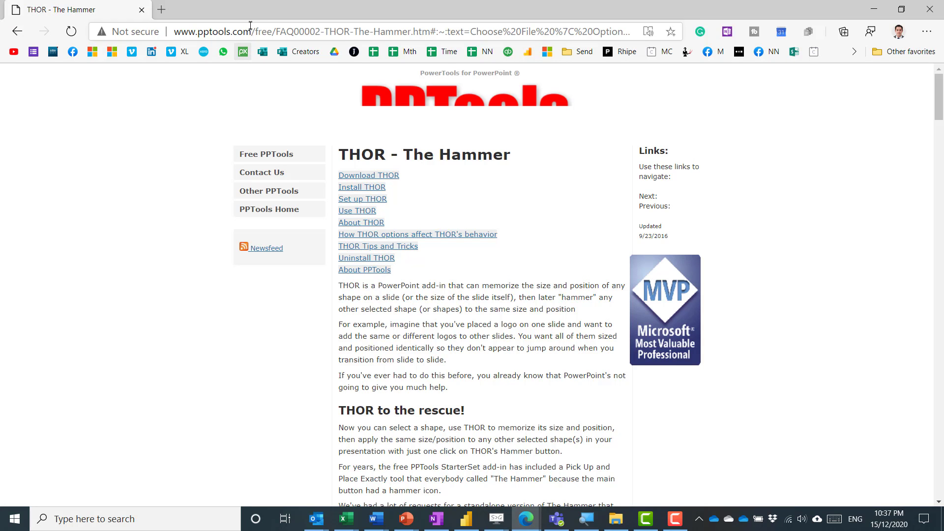
- Select the THOR page's web address, skim the setup section, and switch back to PowerPoint's slide 10
{"action": "left_click_drag", "start_coordinate": [248, 32], "coordinate": [778, 25]}
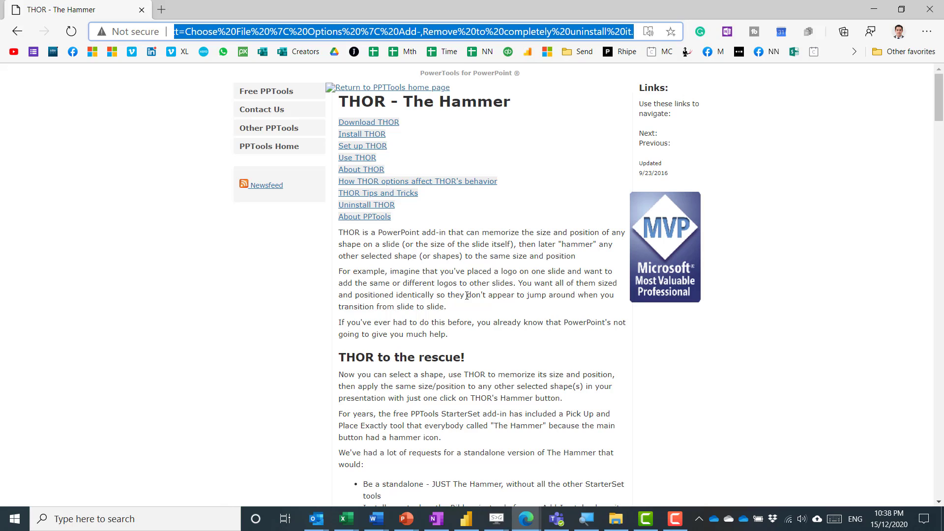
{"action": "scroll", "coordinate": [522, 325], "scroll_direction": "down", "scroll_amount": 15}
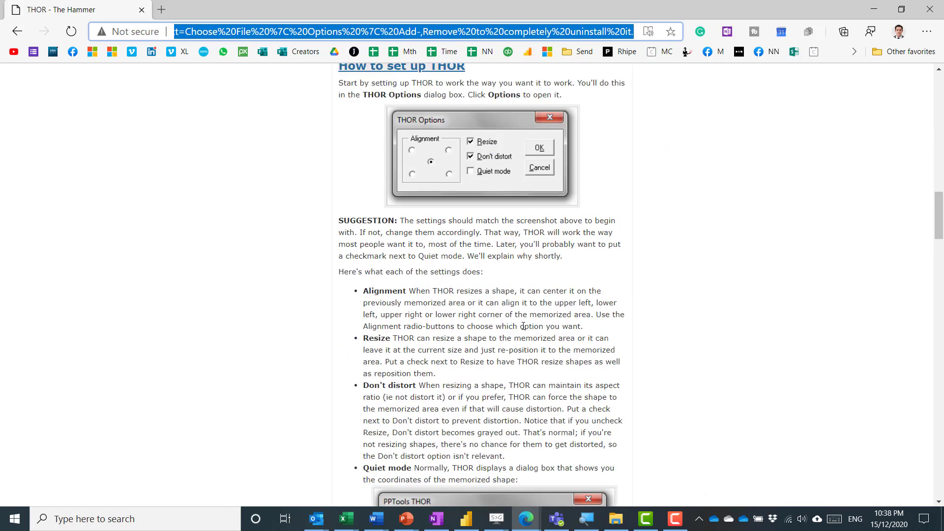
{"action": "scroll", "coordinate": [523, 326], "scroll_direction": "up", "scroll_amount": 15}
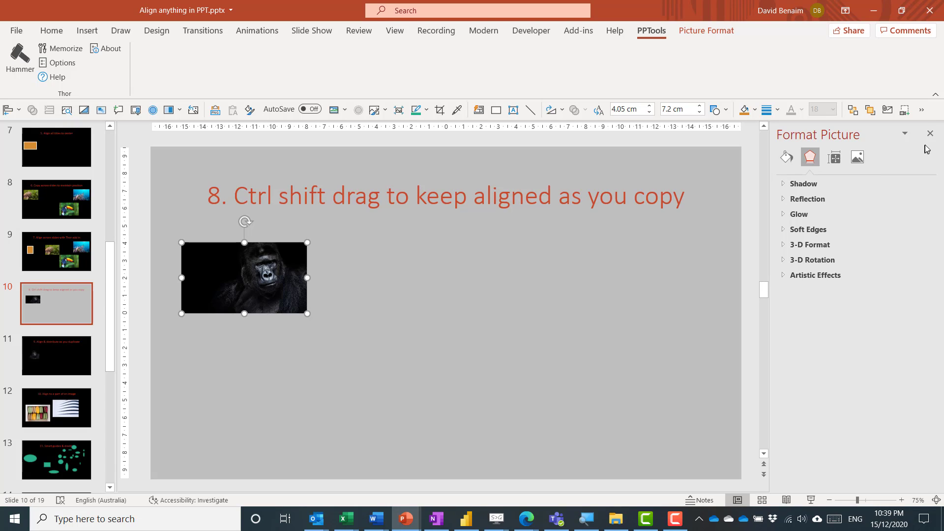
{"action": "left_click", "coordinate": [927, 135]}
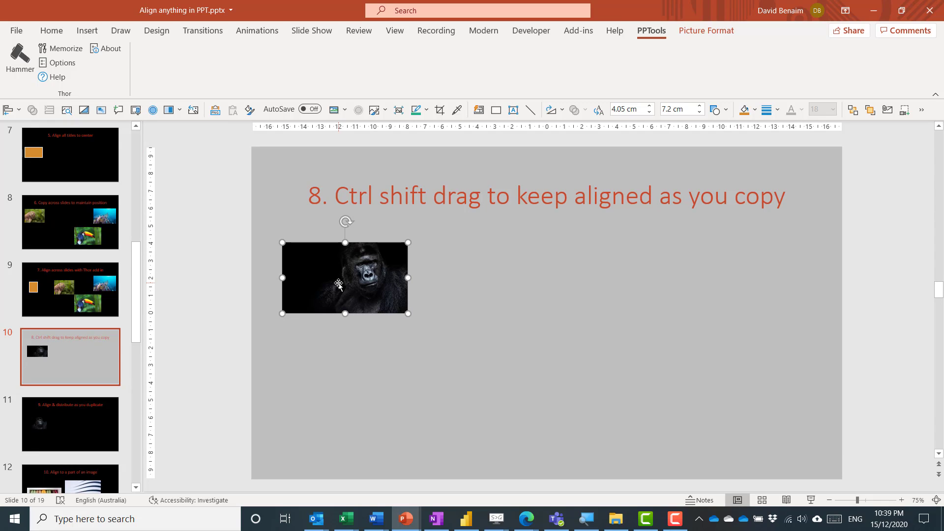
- Ctrl-drag and Ctrl+Shift-drag the gorilla photo into seven aligned copies, then move to slide 11
{"action": "left_click_drag", "start_coordinate": [336, 278], "coordinate": [496, 316]}
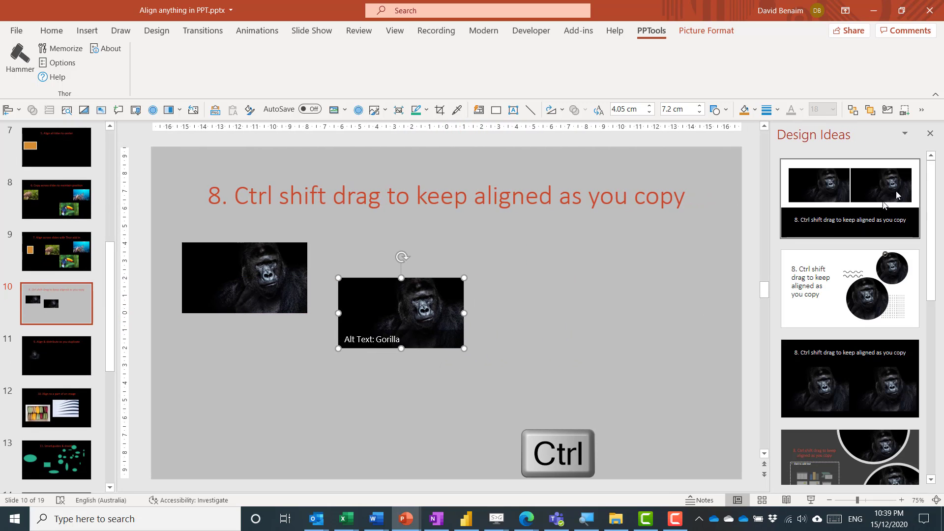
{"action": "left_click", "coordinate": [929, 134]}
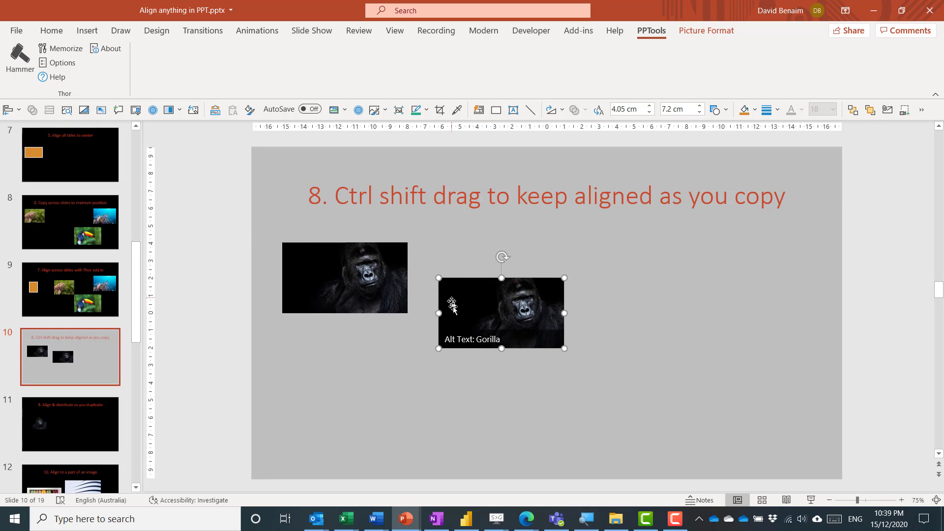
{"action": "left_click_drag", "start_coordinate": [477, 314], "coordinate": [164, 429]}
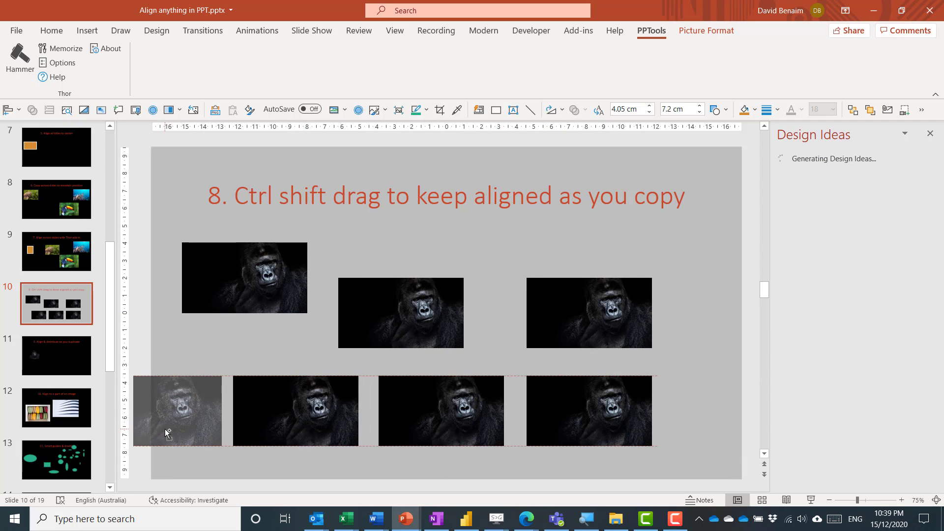
{"action": "left_click", "coordinate": [929, 133]}
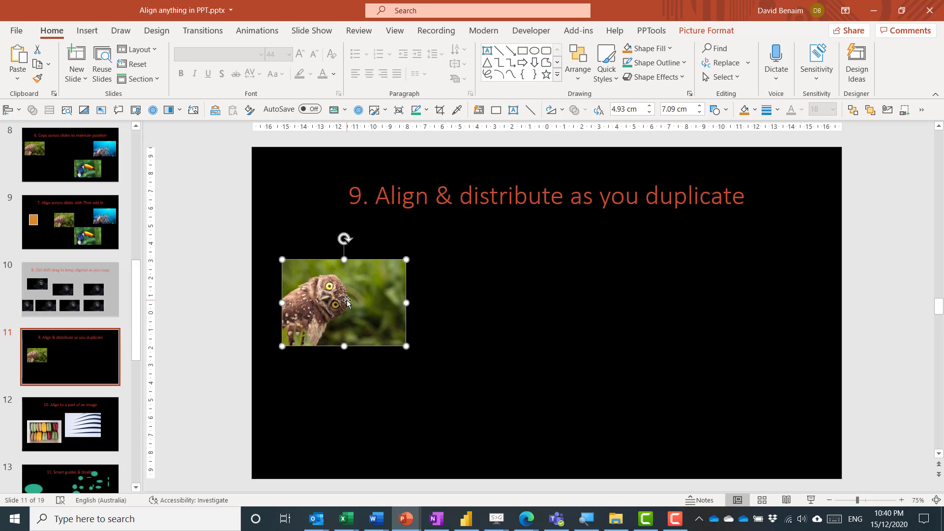
- Duplicate the owl photo with Ctrl+D into a level, evenly spaced row of four
{"action": "key", "text": "ctrl+d"}
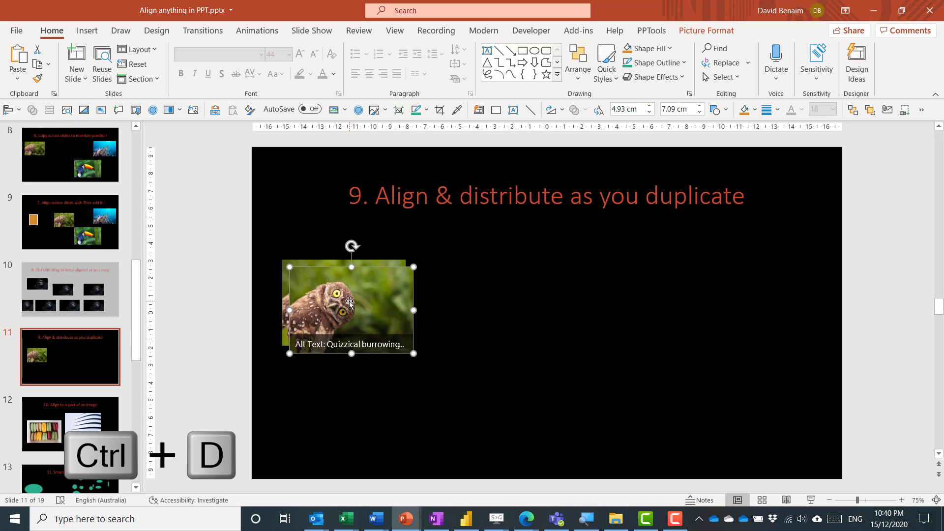
{"action": "left_click_drag", "start_coordinate": [349, 301], "coordinate": [485, 293]}
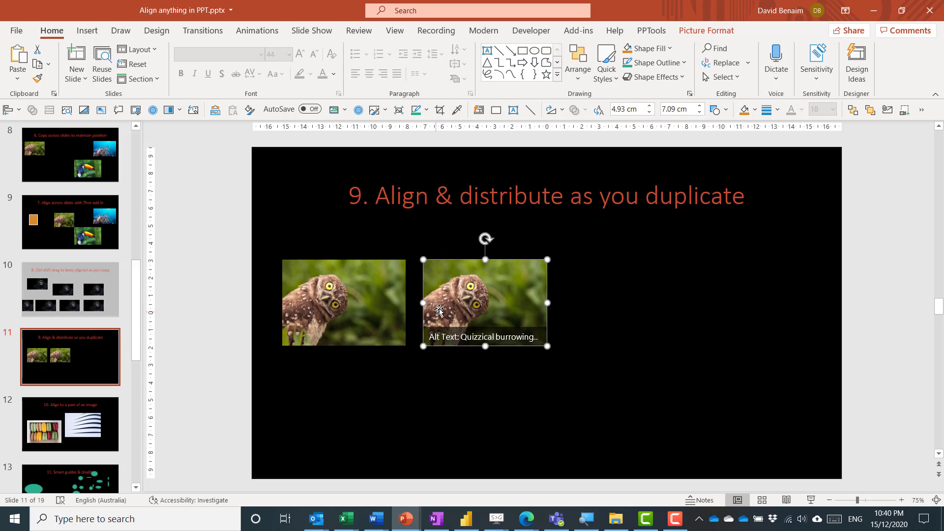
{"action": "key", "text": "ctrl+d"}
{"action": "key", "text": "ctrl+d"}
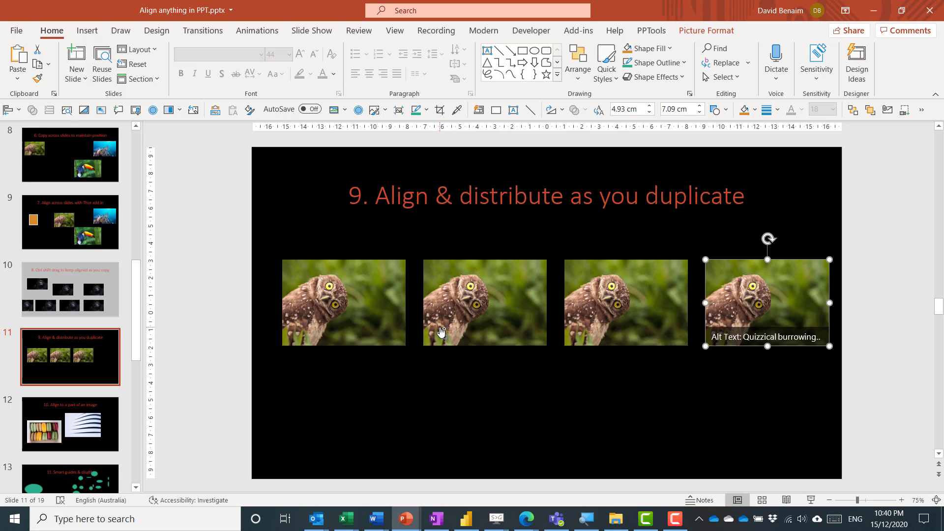
{"action": "key", "text": "ctrl+d"}
{"action": "key", "text": "ctrl+d"}
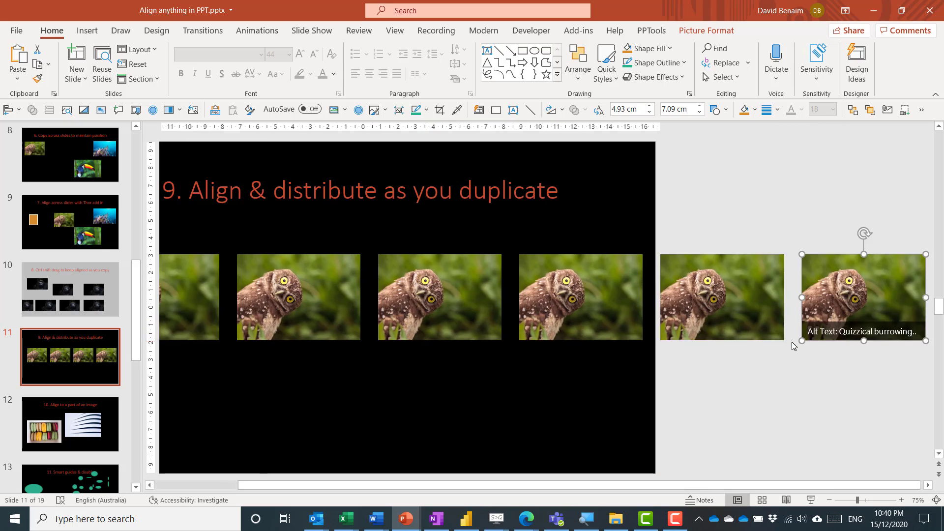
{"action": "key", "text": "ctrl+z"}
{"action": "key", "text": "ctrl+z"}
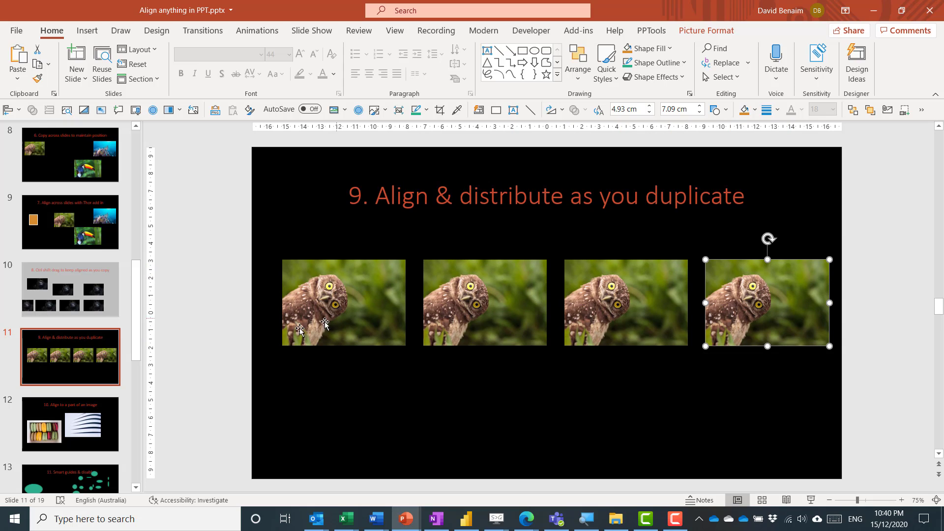
{"action": "left_click", "coordinate": [71, 295]}
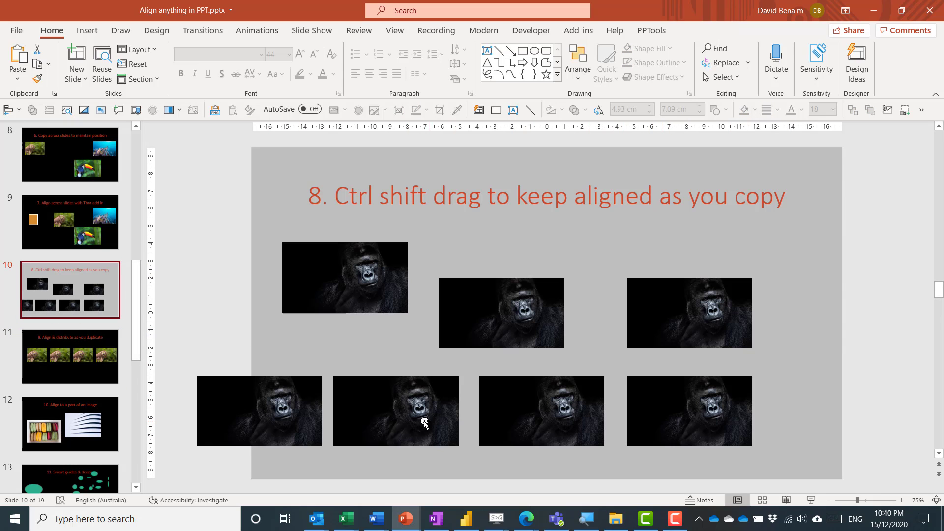
{"action": "left_click", "coordinate": [93, 370]}
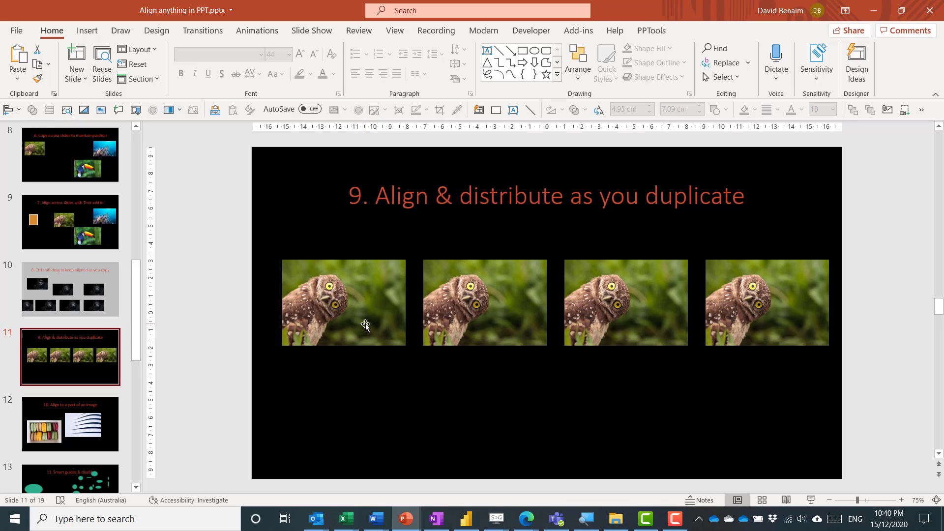
- Draw a tilted green rectangle below the first owl and repeat it along an evenly spaced diagonal
{"action": "left_click", "coordinate": [522, 51]}
{"action": "left_click_drag", "start_coordinate": [328, 368], "coordinate": [348, 432]}
{"action": "left_click_drag", "start_coordinate": [336, 349], "coordinate": [368, 357]}
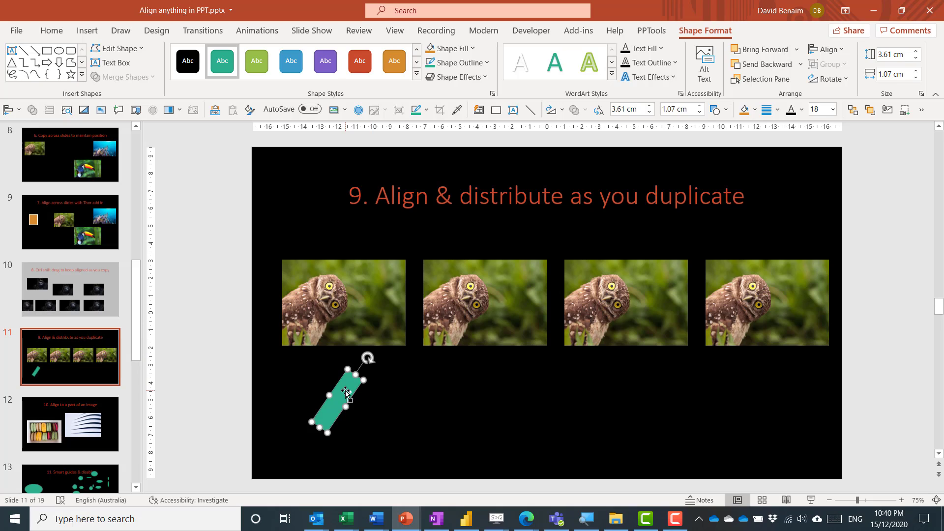
{"action": "left_click_drag", "start_coordinate": [346, 392], "coordinate": [365, 407]}
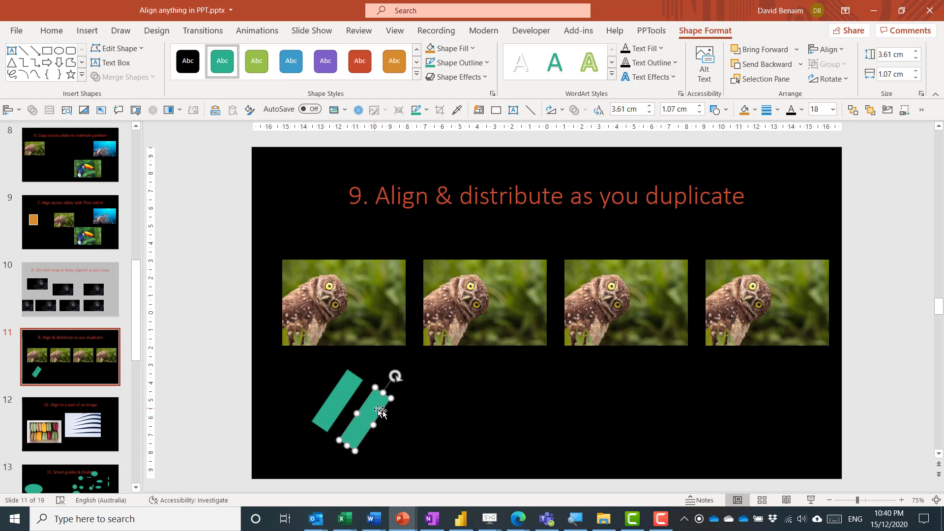
{"action": "key", "text": "ctrl+d"}
{"action": "key", "text": "ctrl+d"}
{"action": "key", "text": "ctrl+d"}
{"action": "key", "text": "ctrl+d"}
{"action": "key", "text": "ctrl+d"}
{"action": "key", "text": "ctrl+d"}
{"action": "key", "text": "ctrl+d"}
{"action": "key", "text": "ctrl+d"}
{"action": "key", "text": "ctrl+d"}
{"action": "key", "text": "ctrl+d"}
{"action": "key", "text": "ctrl+d"}
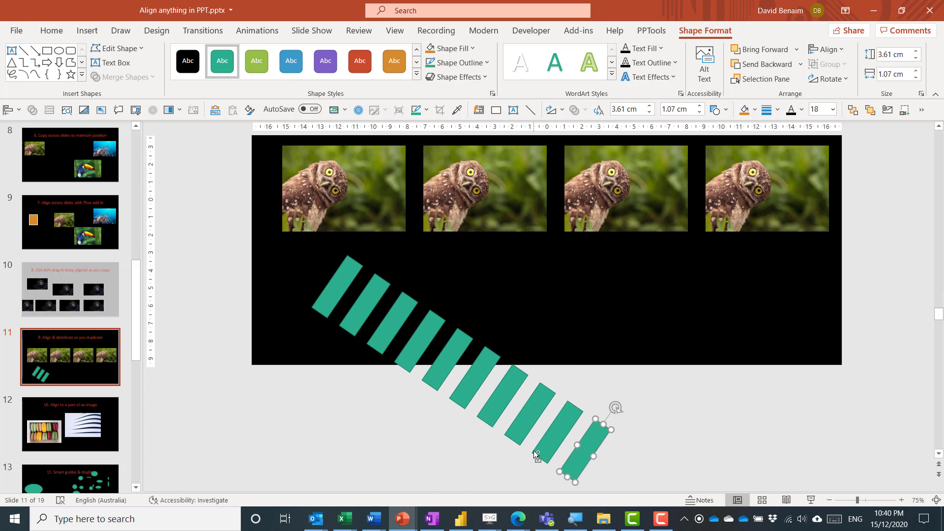
{"action": "key", "text": "ctrl+d"}
{"action": "key", "text": "ctrl+d"}
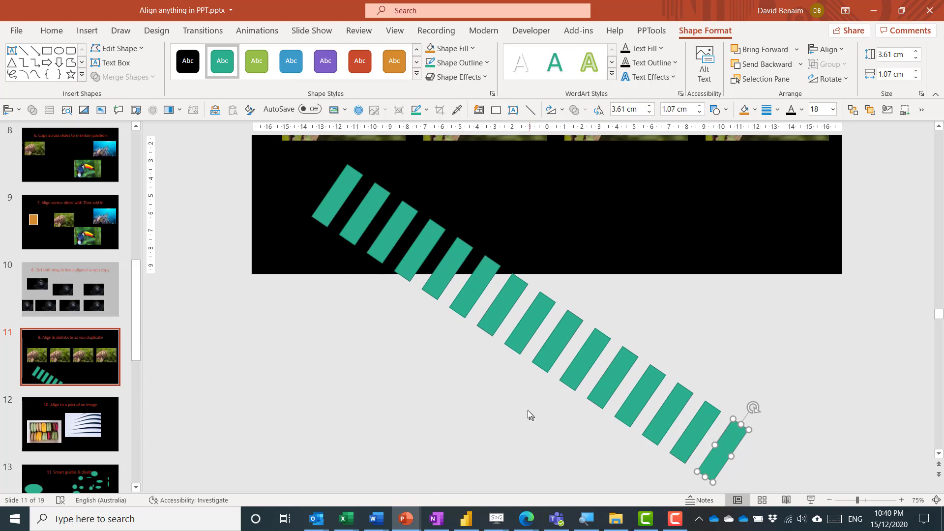
{"action": "scroll", "coordinate": [382, 286], "scroll_direction": "down", "scroll_amount": 2}
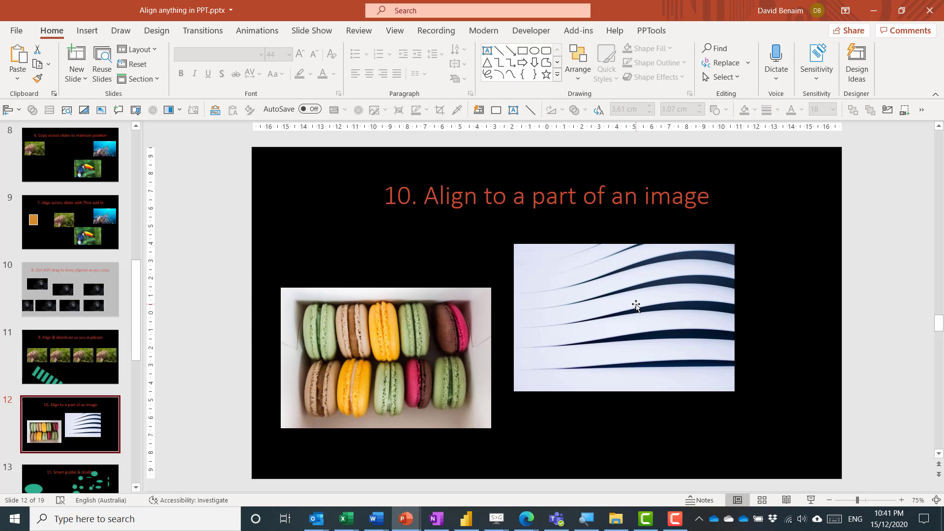
- Nudge the wave and macaron pictures, then draw a horizontal line across the wave picture past its left edge
{"action": "left_click_drag", "start_coordinate": [628, 336], "coordinate": [645, 331]}
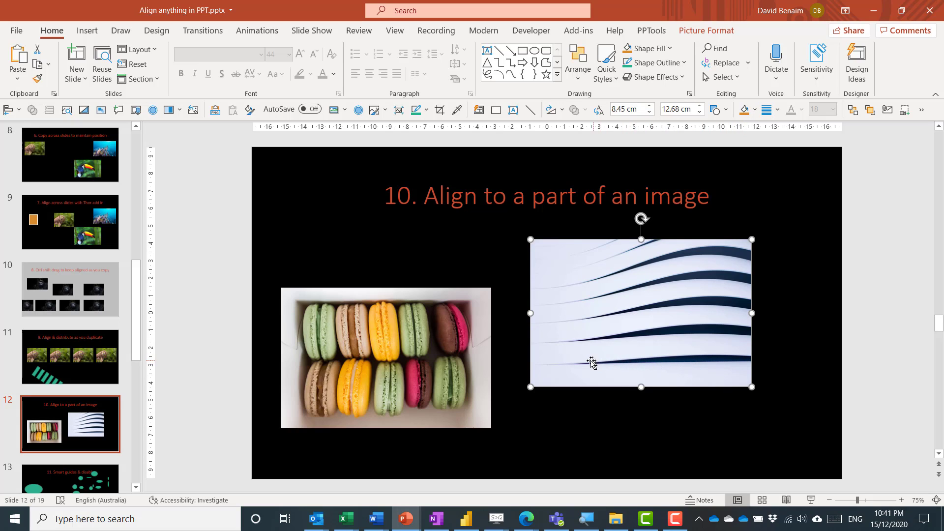
{"action": "left_click_drag", "start_coordinate": [420, 358], "coordinate": [381, 402]}
{"action": "left_click", "coordinate": [499, 51]}
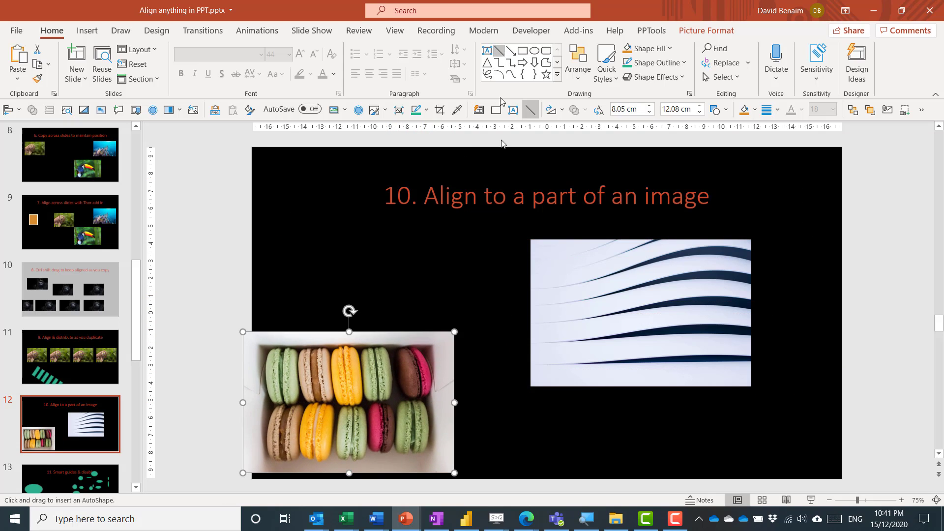
{"action": "left_click_drag", "start_coordinate": [765, 360], "coordinate": [648, 361]}
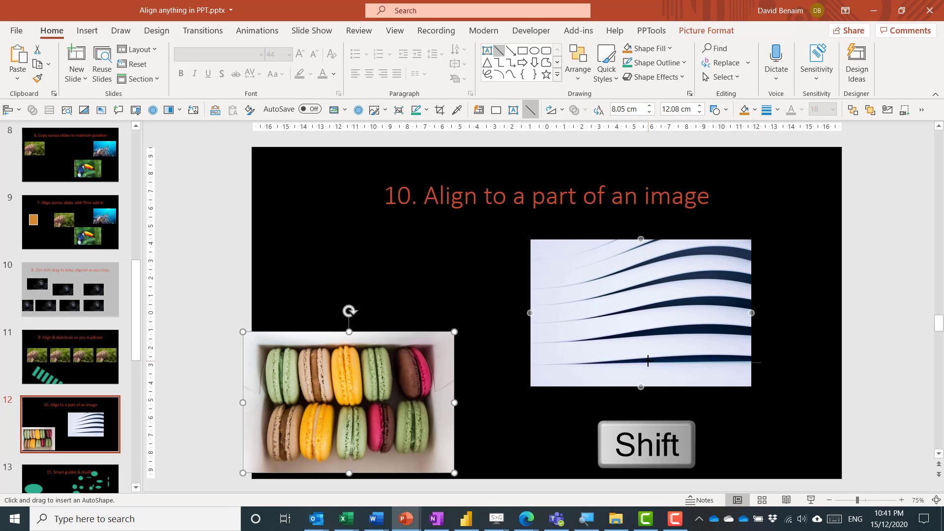
{"action": "left_click_drag", "start_coordinate": [569, 359], "coordinate": [499, 362]}
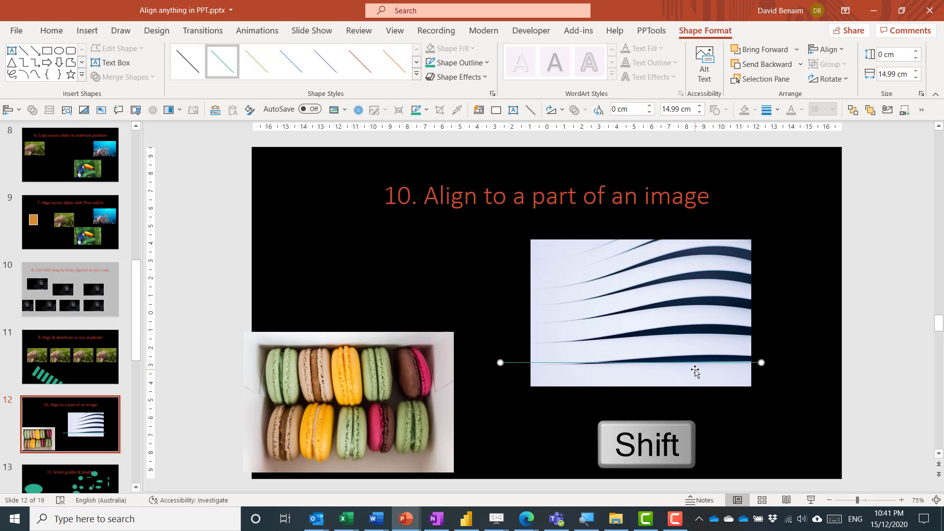
- Give the line a 6 pt weight and a grey outline colour
{"action": "left_click", "coordinate": [470, 63]}
{"action": "left_click", "coordinate": [430, 93]}
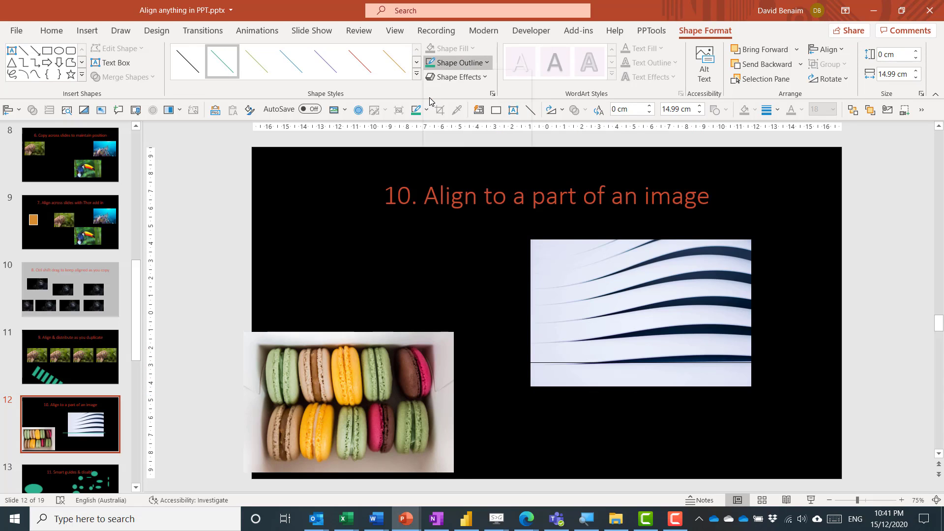
{"action": "left_click", "coordinate": [471, 63]}
{"action": "mouse_move", "coordinate": [503, 253]}
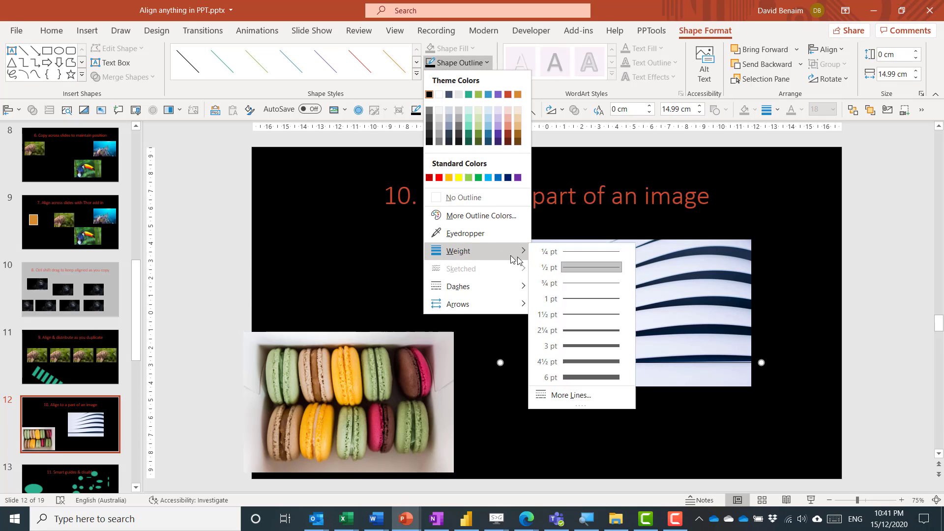
{"action": "left_click", "coordinate": [602, 381]}
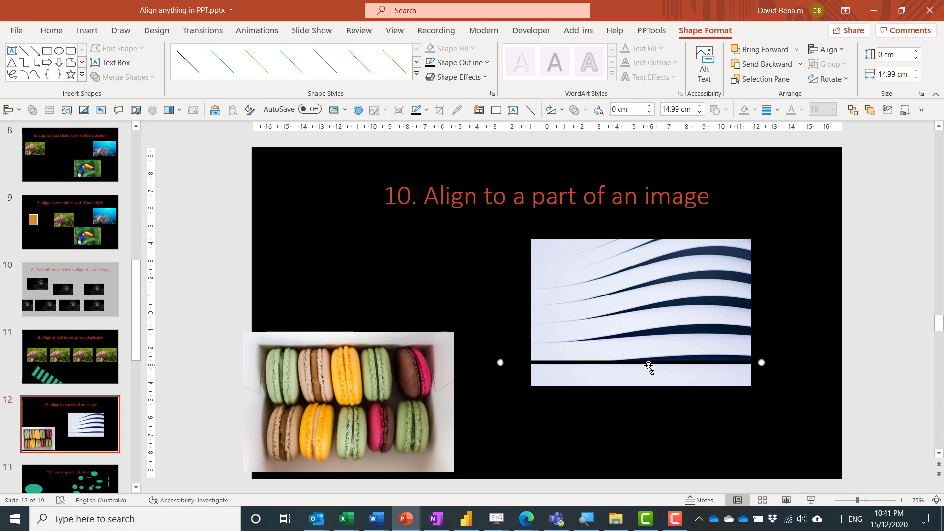
{"action": "left_click", "coordinate": [454, 62]}
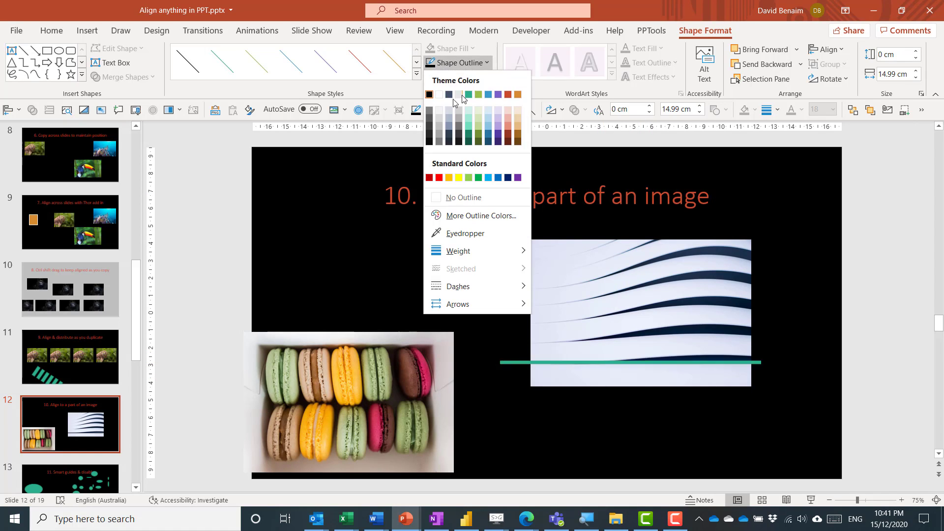
{"action": "left_click", "coordinate": [439, 127]}
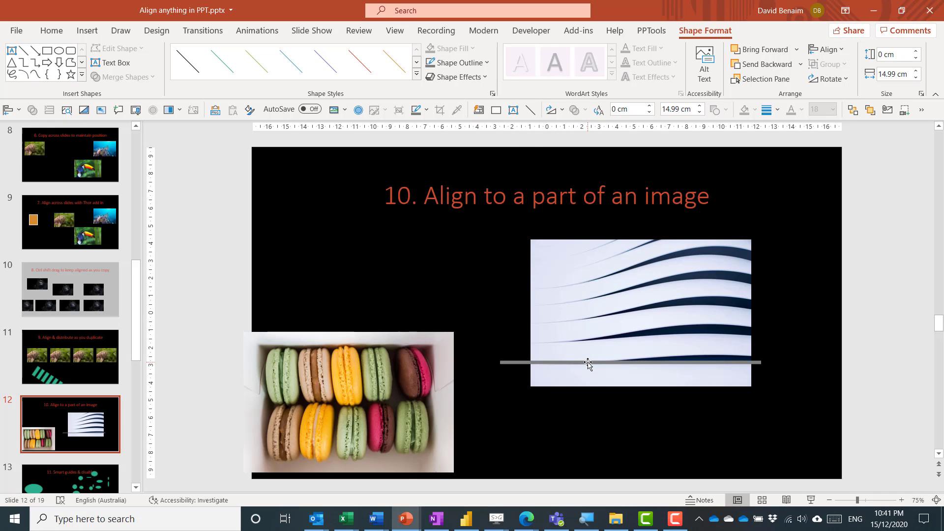
- Move the macaron picture up, then Align Bottom it with the grey line
{"action": "left_click_drag", "start_coordinate": [589, 361], "coordinate": [589, 362]}
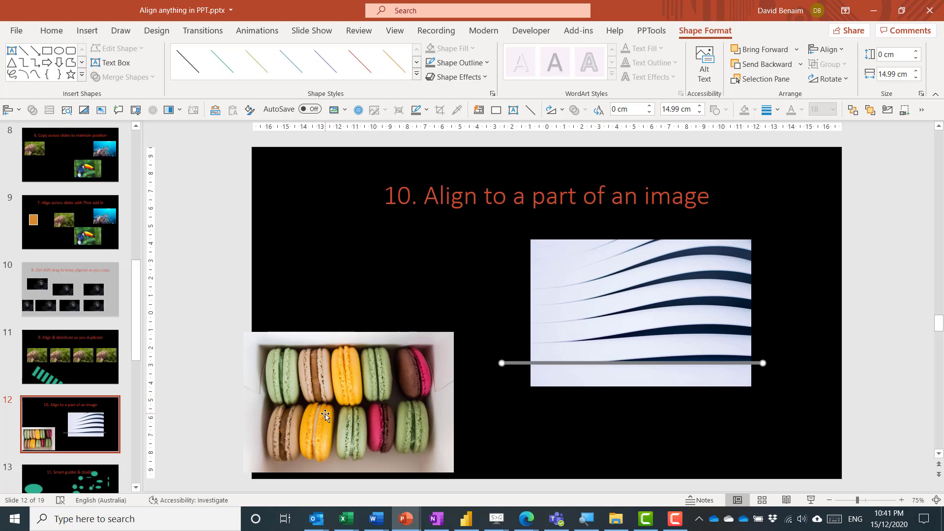
{"action": "left_click_drag", "start_coordinate": [354, 415], "coordinate": [383, 312]}
{"action": "left_click_drag", "start_coordinate": [419, 269], "coordinate": [416, 255]}
{"action": "left_click", "coordinate": [533, 362], "text": "shift"}
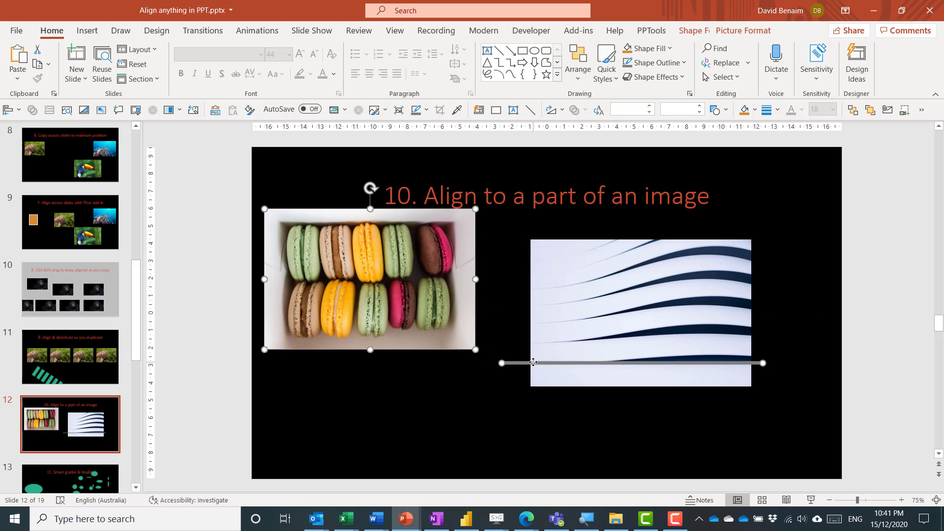
{"action": "left_click", "coordinate": [580, 80]}
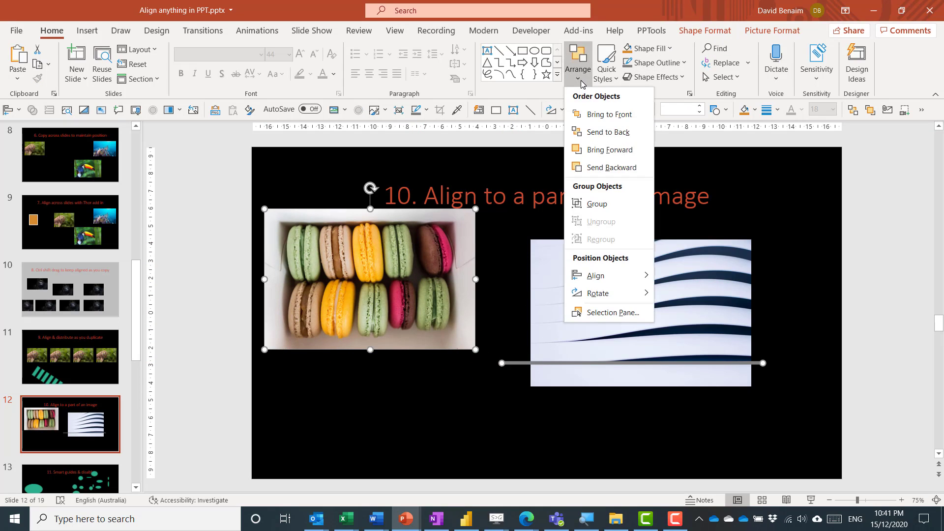
{"action": "mouse_move", "coordinate": [617, 276]}
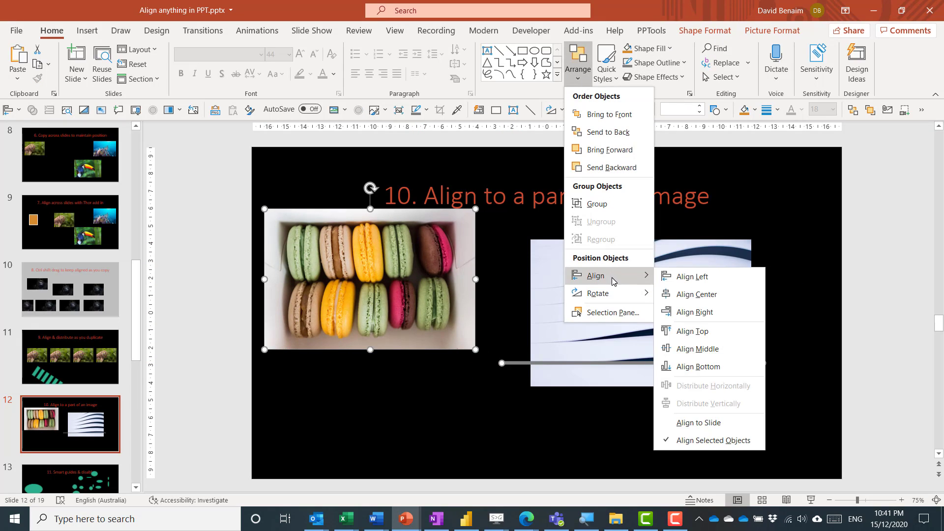
{"action": "left_click", "coordinate": [714, 373]}
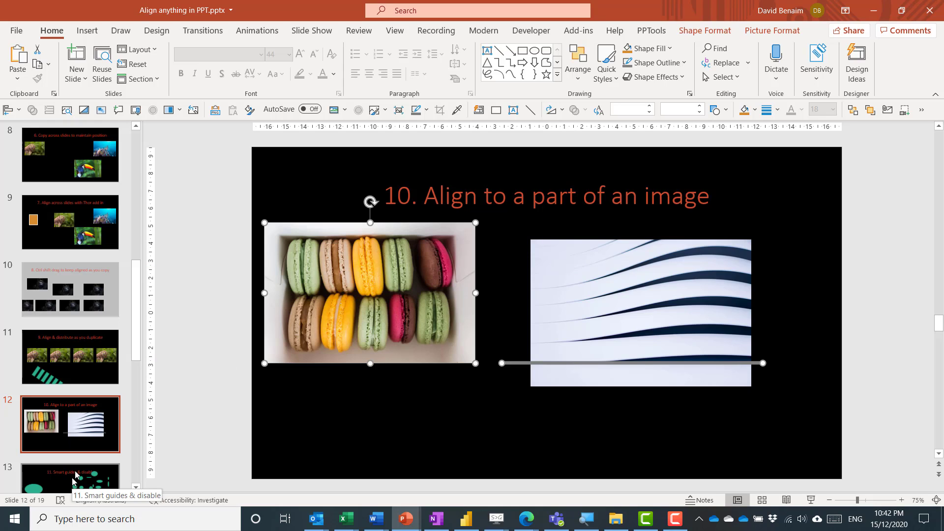
- On slide 13, move the top-right oval and reshape the large left oval tall and narrow
{"action": "left_click", "coordinate": [49, 480]}
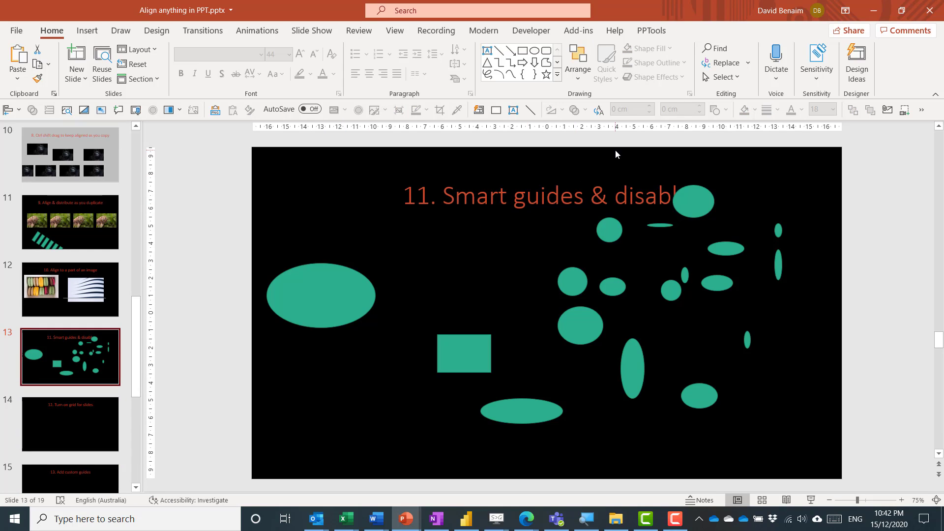
{"action": "left_click_drag", "start_coordinate": [694, 196], "coordinate": [485, 271]}
{"action": "left_click", "coordinate": [346, 284]}
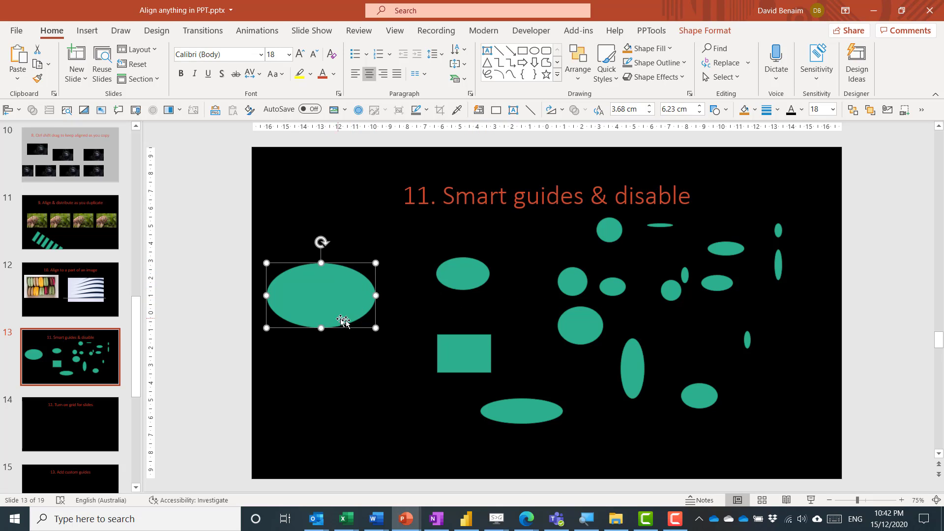
{"action": "left_click_drag", "start_coordinate": [374, 328], "coordinate": [312, 372]}
- Move an oval beside the square without snapping by holding Alt, then go to slide 14
{"action": "left_click_drag", "start_coordinate": [475, 275], "coordinate": [703, 325]}
{"action": "key", "text": "alt"}
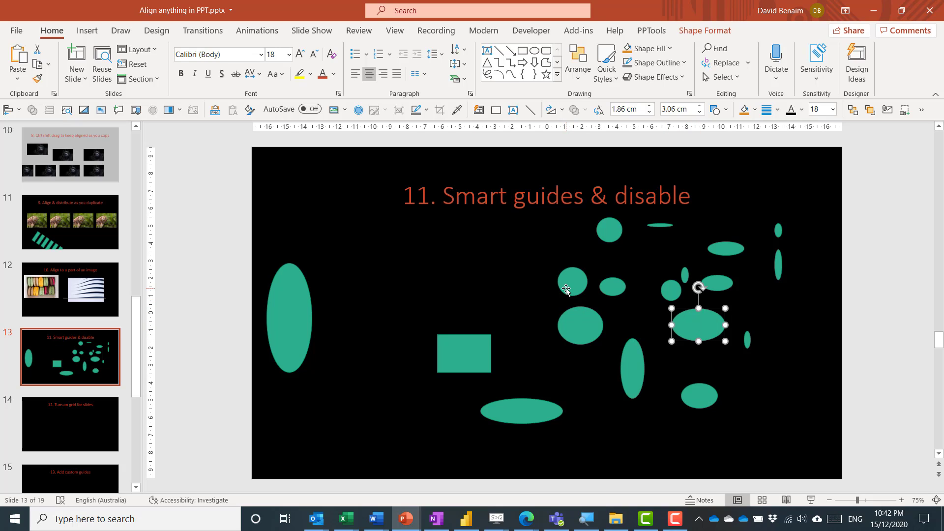
{"action": "left_click", "coordinate": [566, 290]}
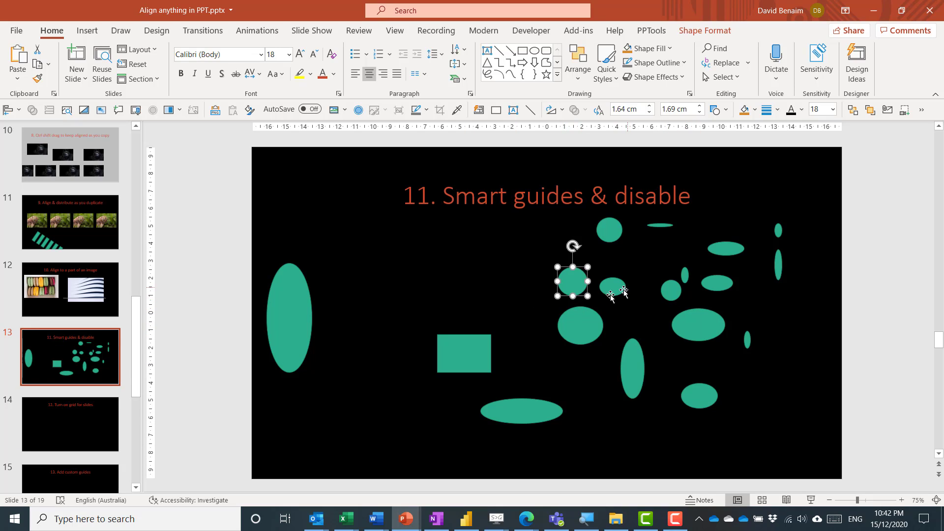
{"action": "left_click", "coordinate": [64, 420]}
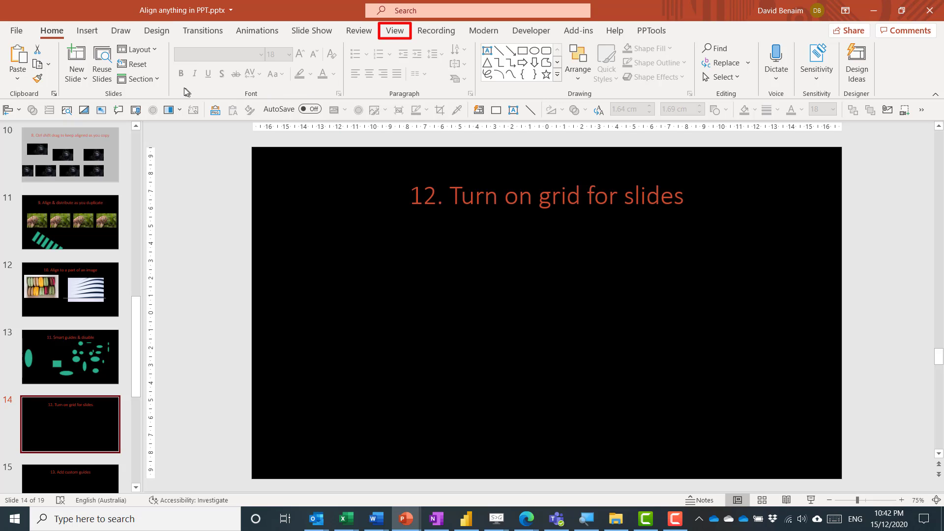
- Show gridlines, draw a grid-snapped green rectangle and shift it left, then go to slide 15
{"action": "left_click", "coordinate": [393, 31]}
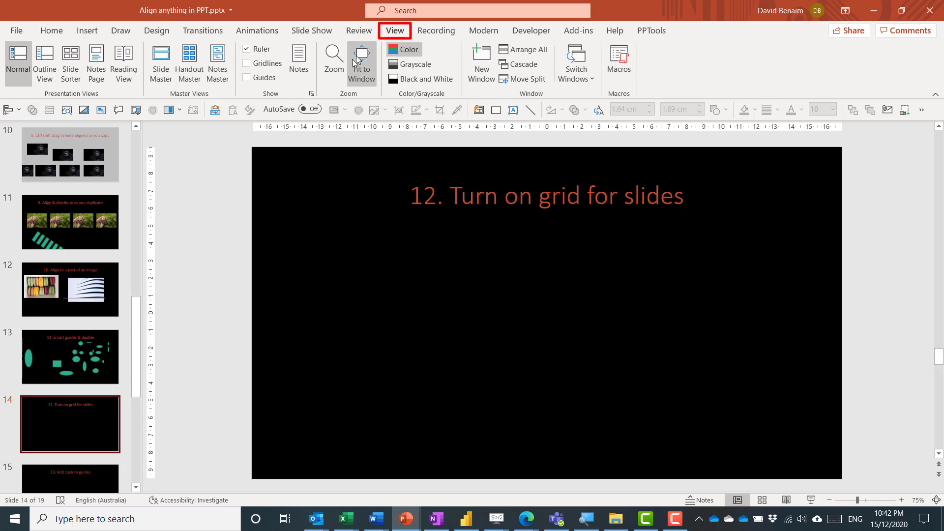
{"action": "left_click", "coordinate": [247, 64]}
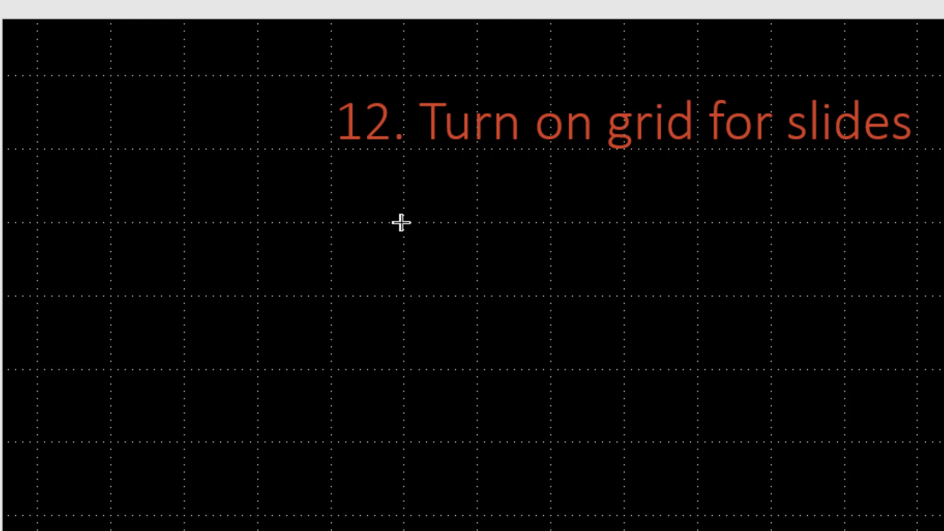
{"action": "mouse_move", "coordinate": [401, 222]}
{"action": "left_mouse_down"}
{"action": "mouse_move", "coordinate": [472, 326]}
{"action": "mouse_move", "coordinate": [515, 369]}
{"action": "left_mouse_up"}
{"action": "left_click_drag", "start_coordinate": [478, 318], "coordinate": [261, 246]}
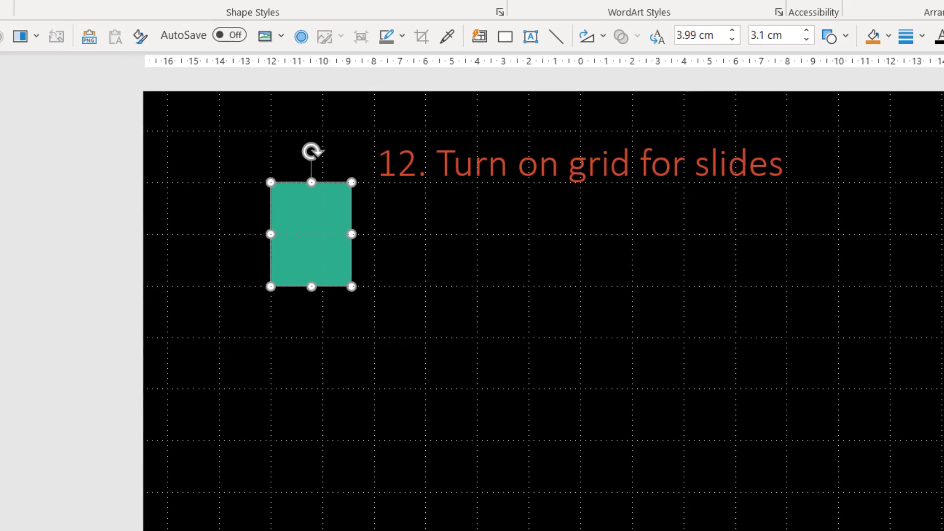
{"action": "key", "text": "Page_Down"}
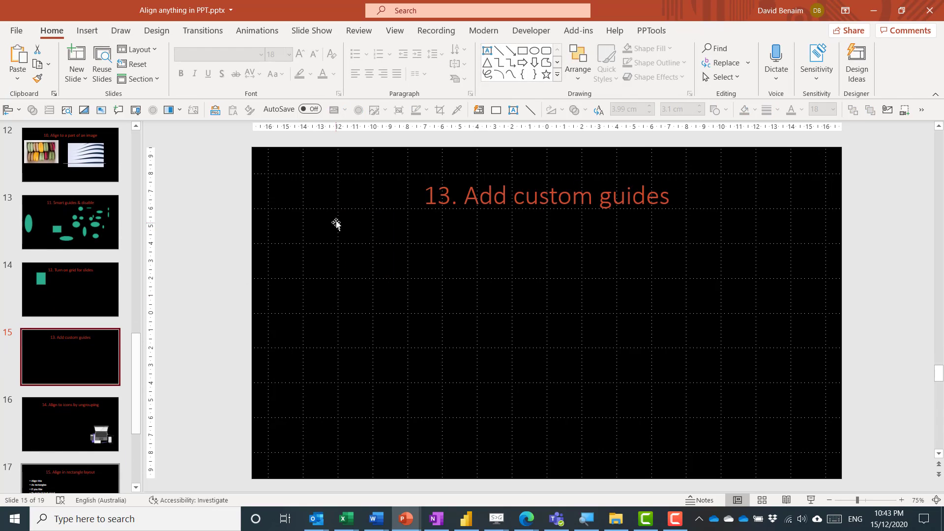
- Hide the gridlines, raise the horizontal guide and add a second vertical guide
{"action": "left_click", "coordinate": [393, 31]}
{"action": "left_click", "coordinate": [248, 64]}
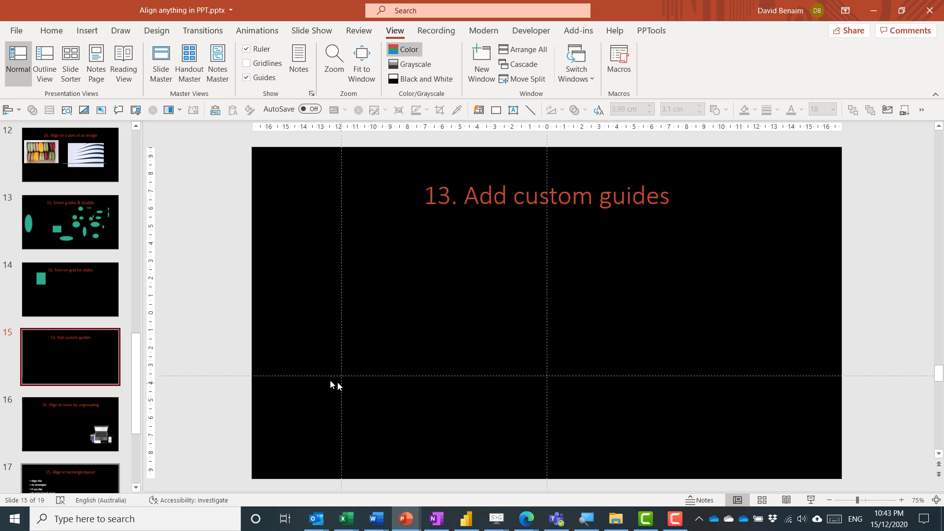
{"action": "left_click_drag", "start_coordinate": [310, 375], "coordinate": [314, 267]}
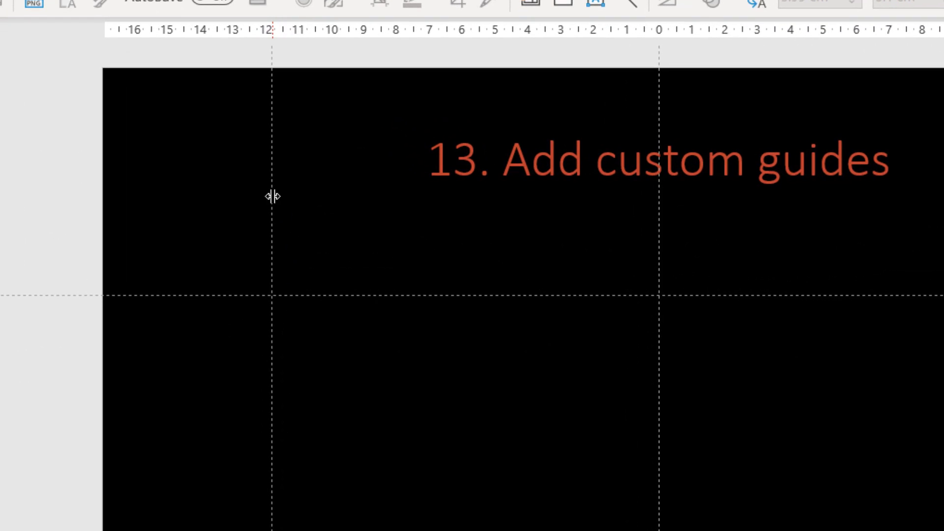
{"action": "right_click", "coordinate": [271, 192]}
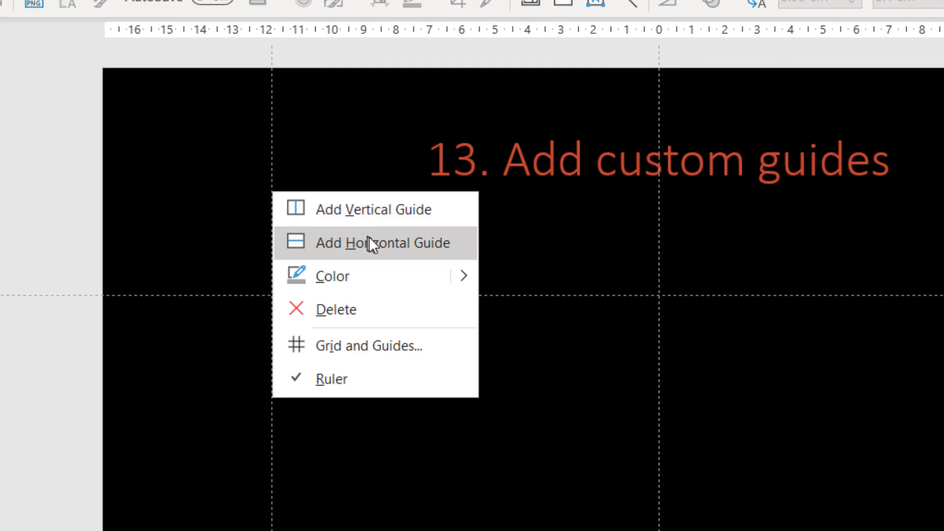
{"action": "left_click", "coordinate": [402, 209]}
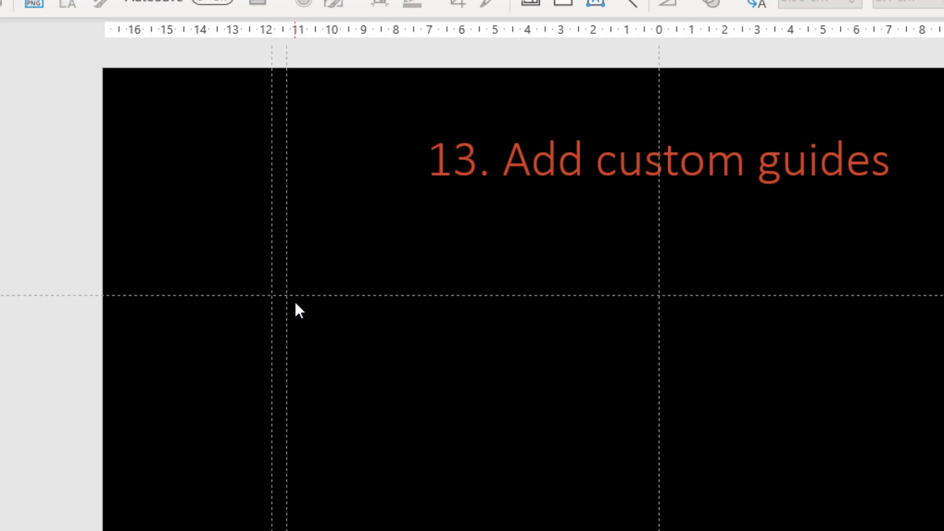
- Place the right vertical guide at 12.90 and drop the horizontal guide near the slide bottom
{"action": "left_click_drag", "start_coordinate": [286, 332], "coordinate": [289, 332]}
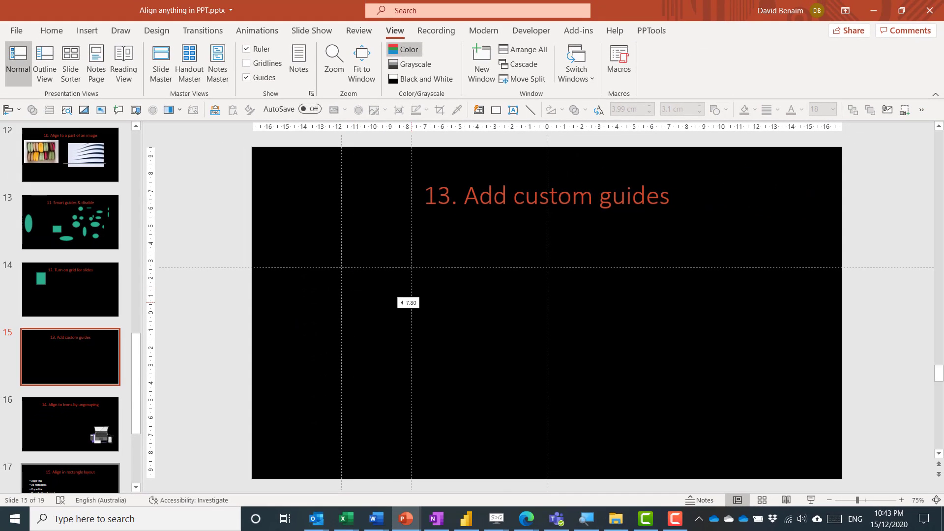
{"action": "left_click_drag", "start_coordinate": [411, 301], "coordinate": [754, 294]}
{"action": "left_click_drag", "start_coordinate": [806, 269], "coordinate": [803, 424]}
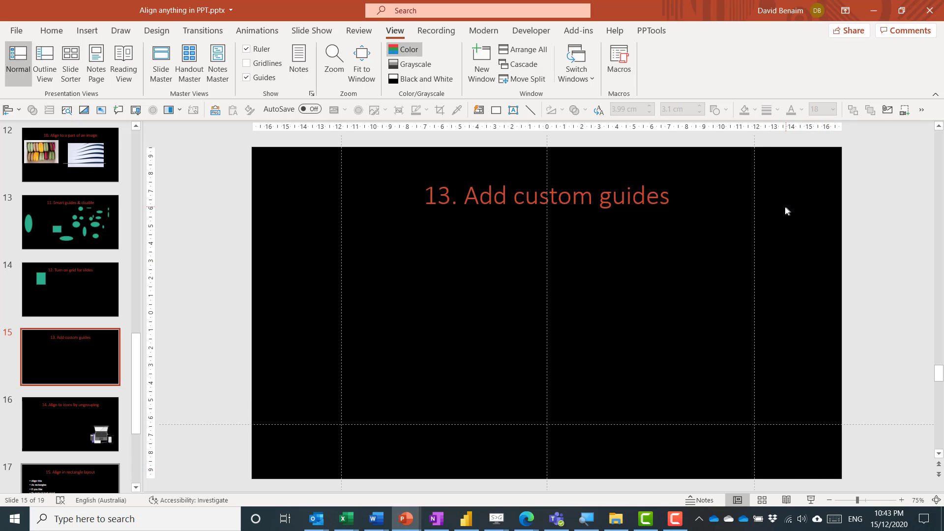
{"action": "left_click_drag", "start_coordinate": [754, 196], "coordinate": [798, 201]}
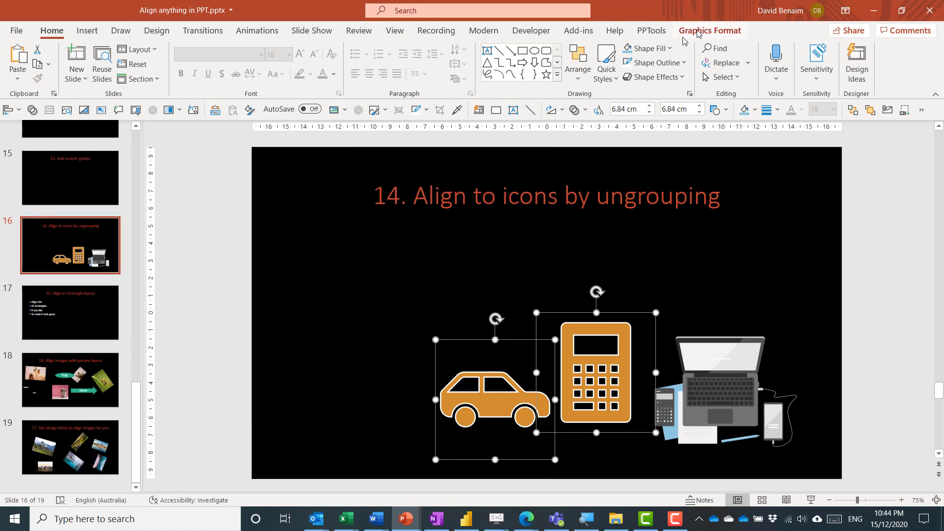
- Bottom-align the car and calculator icons
{"action": "left_click", "coordinate": [576, 74]}
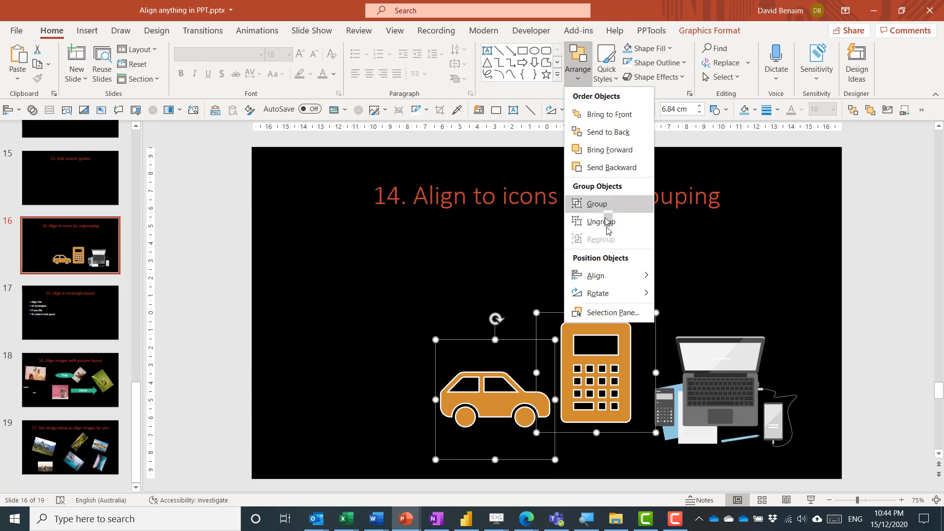
{"action": "mouse_move", "coordinate": [622, 277]}
{"action": "left_click", "coordinate": [710, 368]}
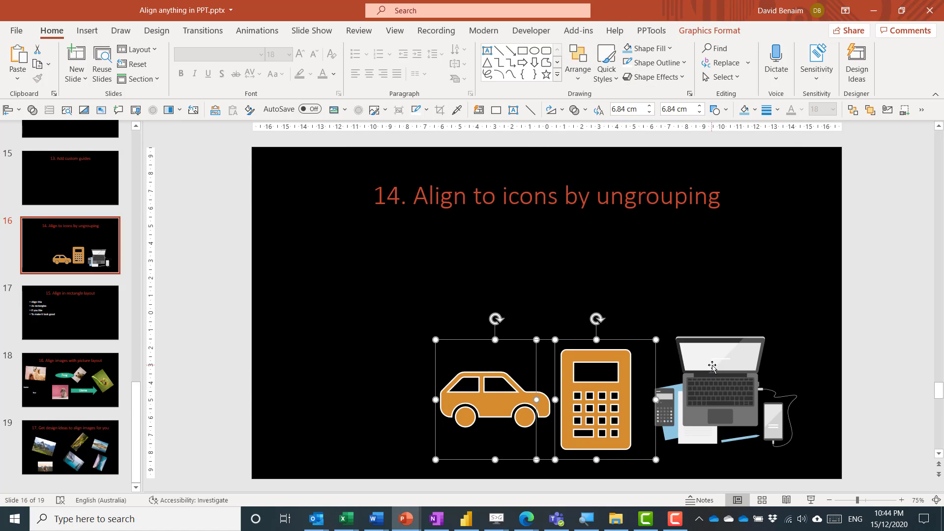
- Convert the car, calculator and laptop icons into editable shapes
{"action": "left_click", "coordinate": [362, 329]}
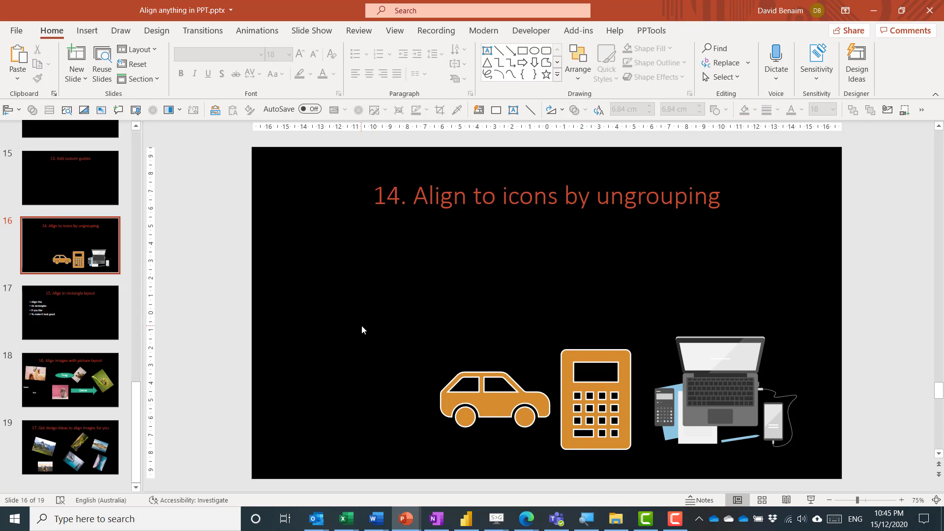
{"action": "left_click", "coordinate": [556, 407]}
{"action": "left_click", "coordinate": [603, 386], "text": "shift"}
{"action": "left_click", "coordinate": [766, 379], "text": "shift"}
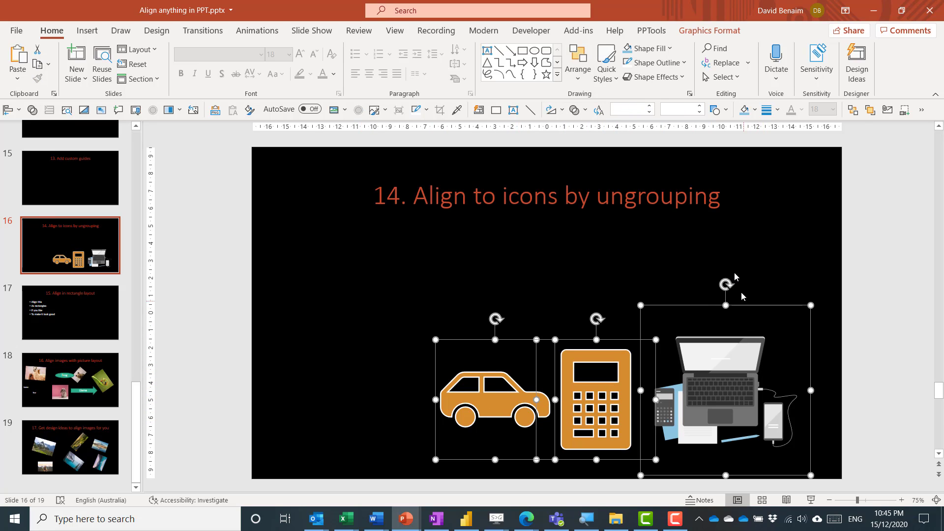
{"action": "left_click", "coordinate": [715, 32]}
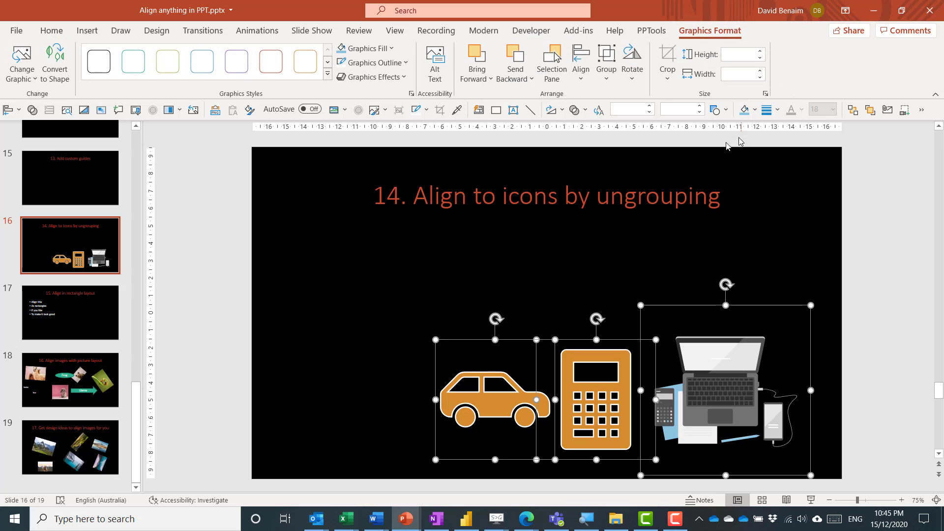
{"action": "left_click", "coordinate": [71, 77]}
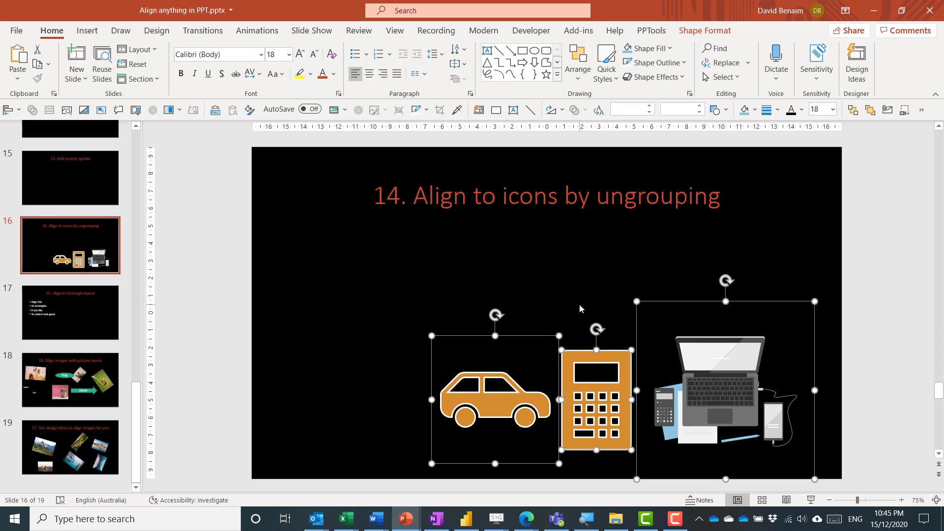
- Ungroup the converted icons into their component shapes with Ctrl+Shift+G
{"action": "key", "text": "ctrl+shift+g"}
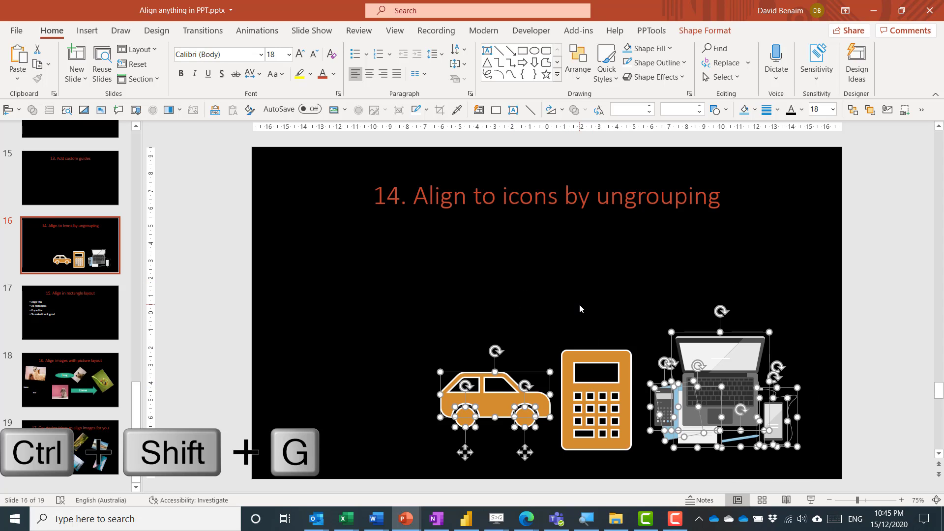
{"action": "left_click", "coordinate": [796, 328]}
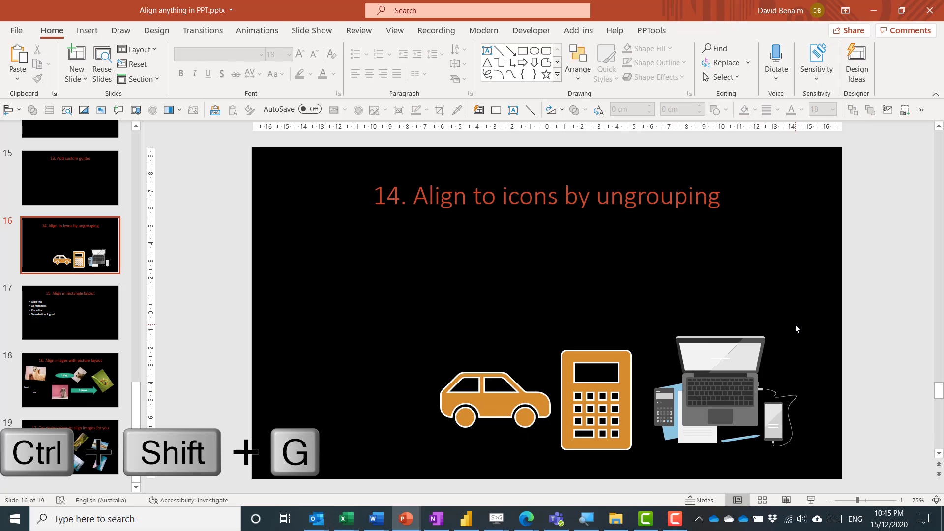
{"action": "key", "text": "ctrl+z"}
{"action": "key", "text": "ctrl+z"}
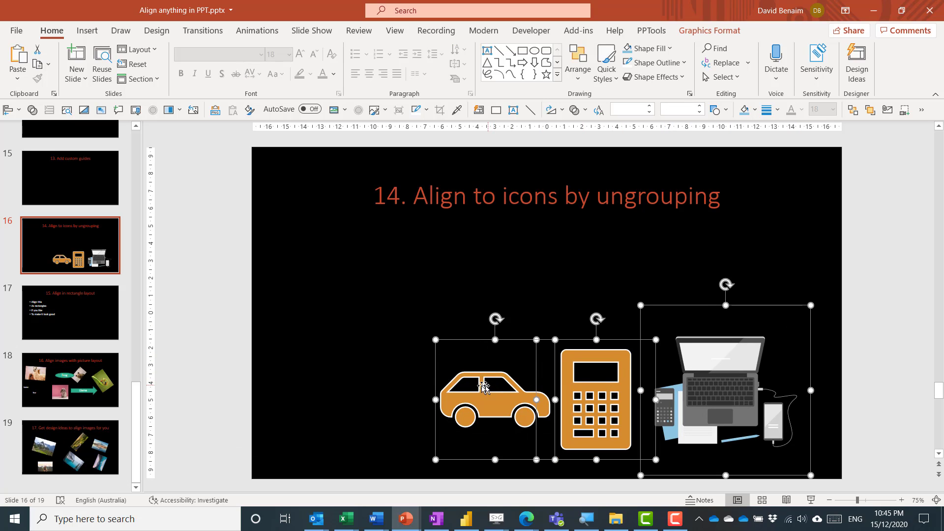
{"action": "key", "text": "ctrl+shift+g"}
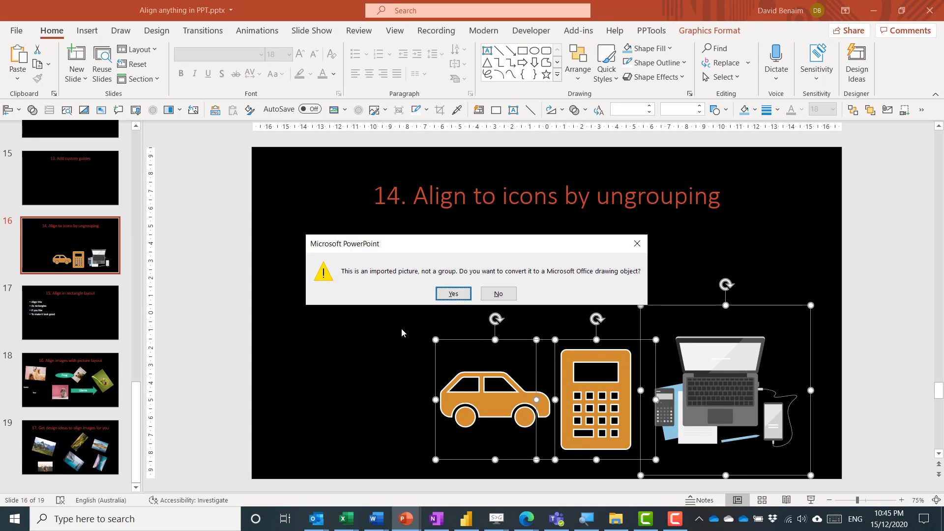
{"action": "key", "text": "Return"}
{"action": "key", "text": "ctrl+shift+g"}
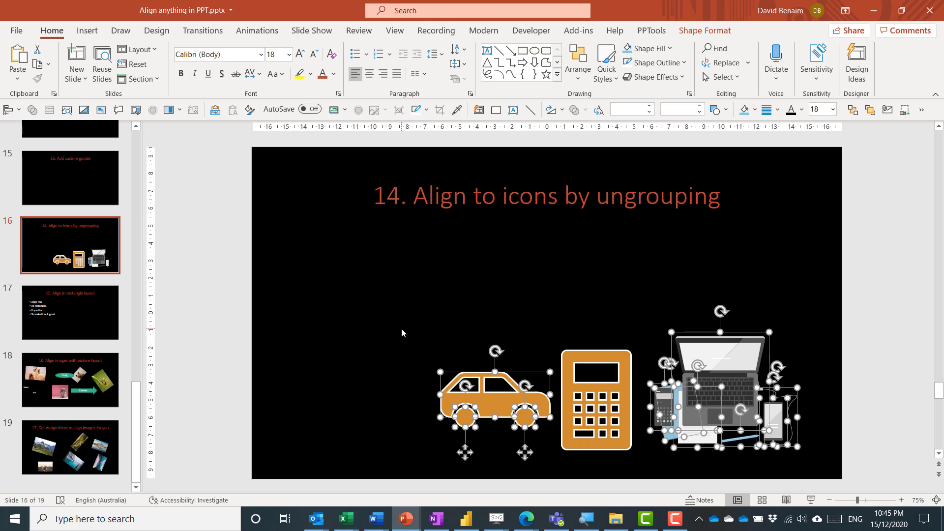
{"action": "left_click", "coordinate": [540, 318]}
- Group the car's parts into one object and right-align it with the calculator
{"action": "left_click_drag", "start_coordinate": [427, 324], "coordinate": [639, 465]}
{"action": "left_click", "coordinate": [578, 62]}
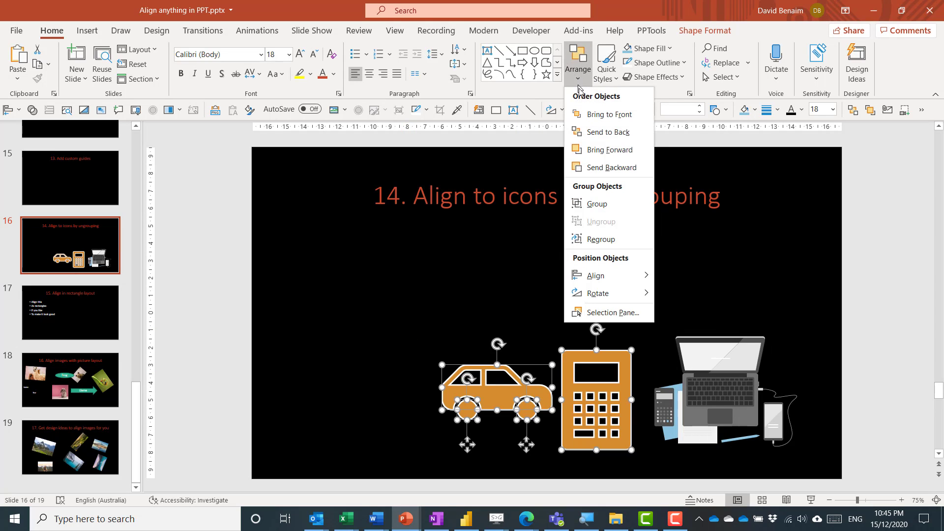
{"action": "mouse_move", "coordinate": [602, 276]}
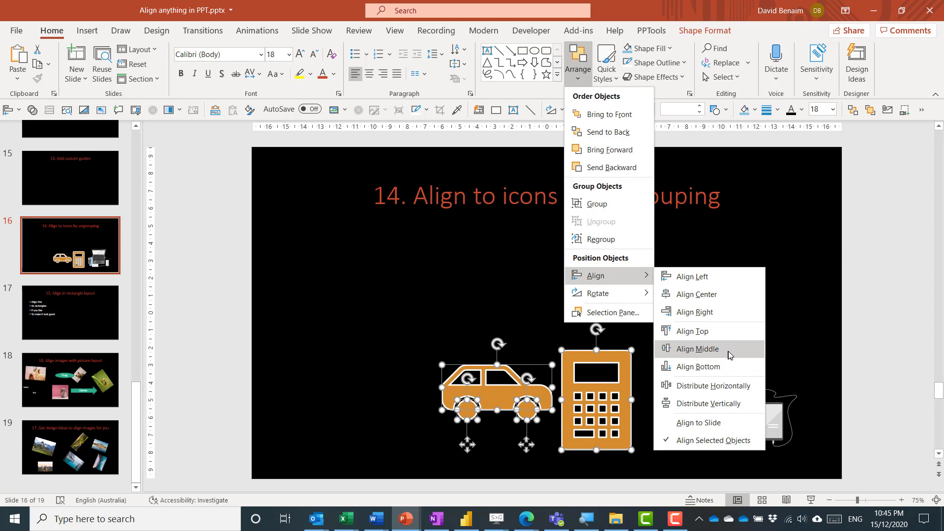
{"action": "left_click", "coordinate": [722, 331]}
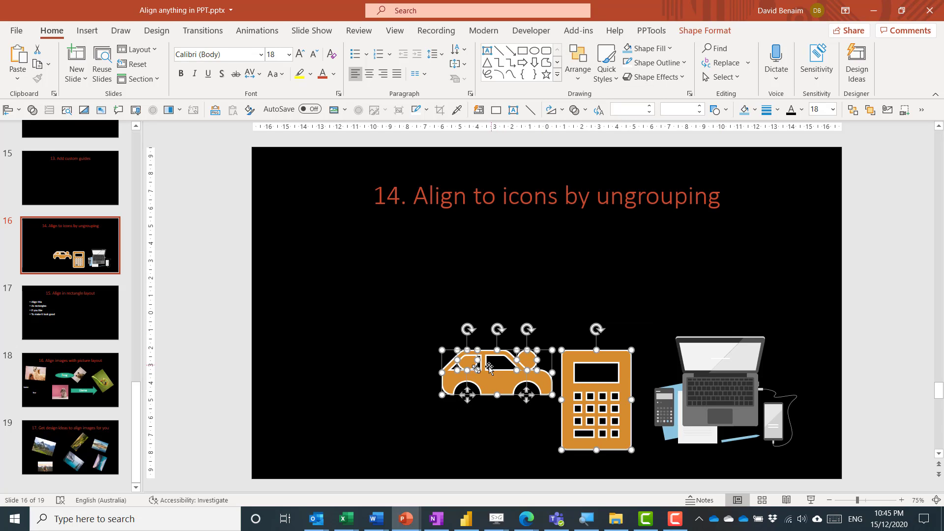
{"action": "key", "text": "ctrl+z"}
{"action": "left_click_drag", "start_coordinate": [413, 336], "coordinate": [549, 430]}
{"action": "key", "text": "ctrl+g"}
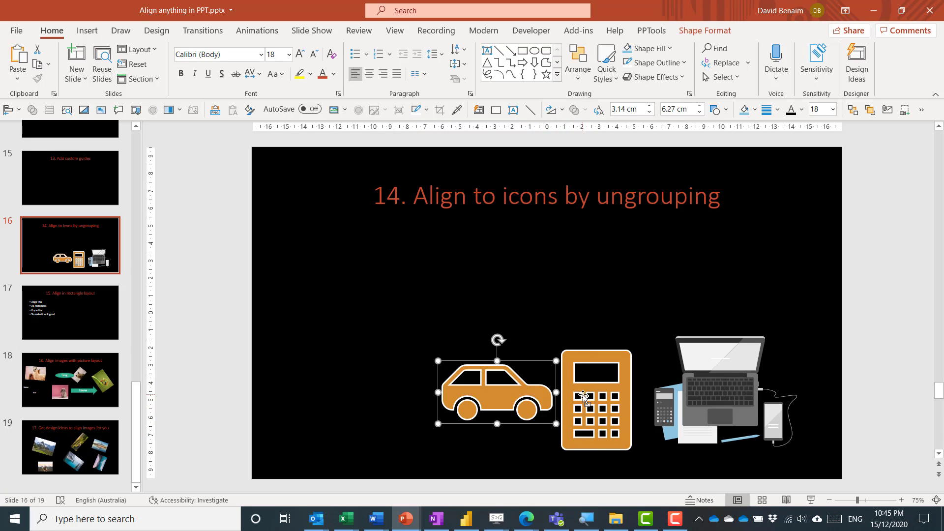
{"action": "left_click", "coordinate": [586, 399], "text": "shift"}
{"action": "left_click", "coordinate": [578, 58]}
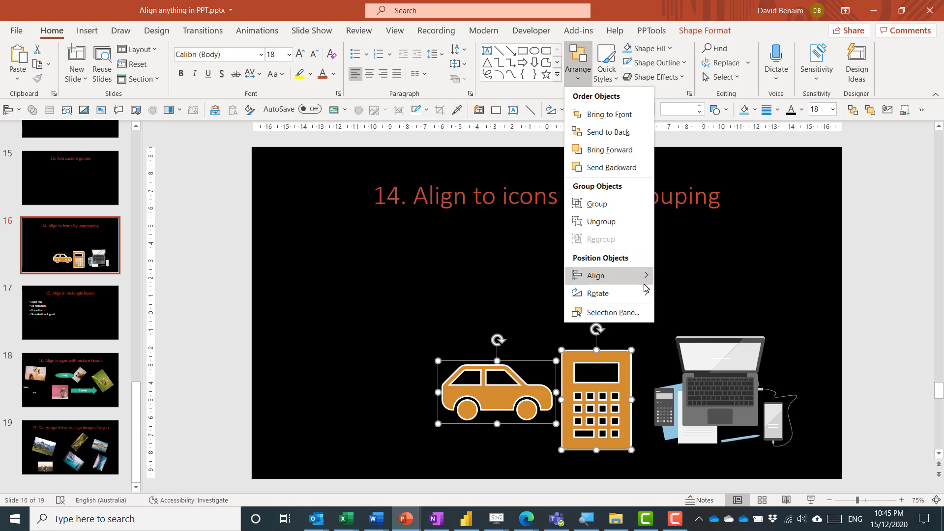
{"action": "mouse_move", "coordinate": [645, 280]}
{"action": "left_click", "coordinate": [720, 317]}
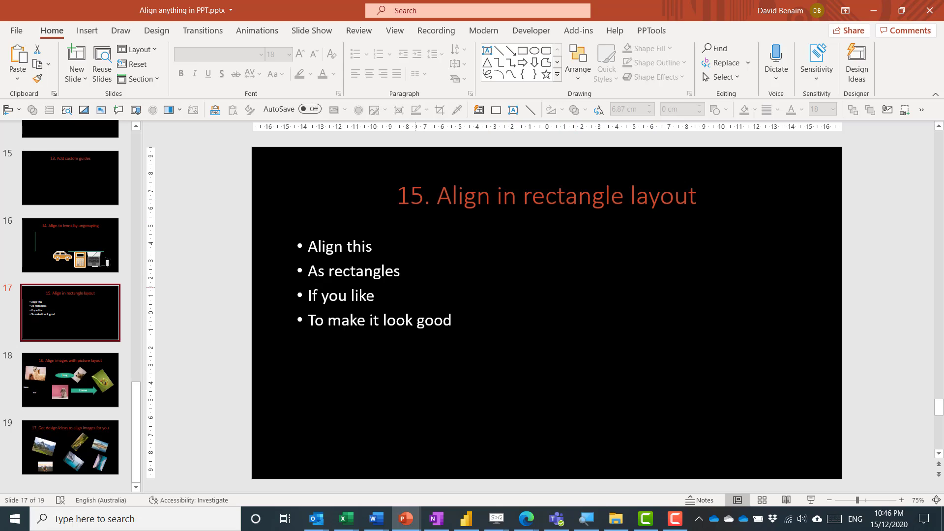
- Convert the bullet list into a Basic Block List SmartArt graphic
{"action": "left_click", "coordinate": [401, 401]}
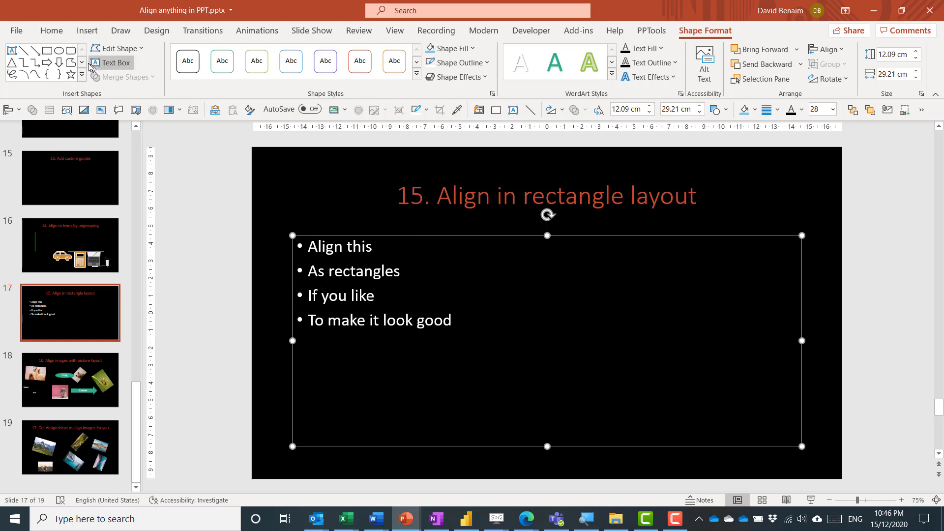
{"action": "left_click", "coordinate": [56, 33]}
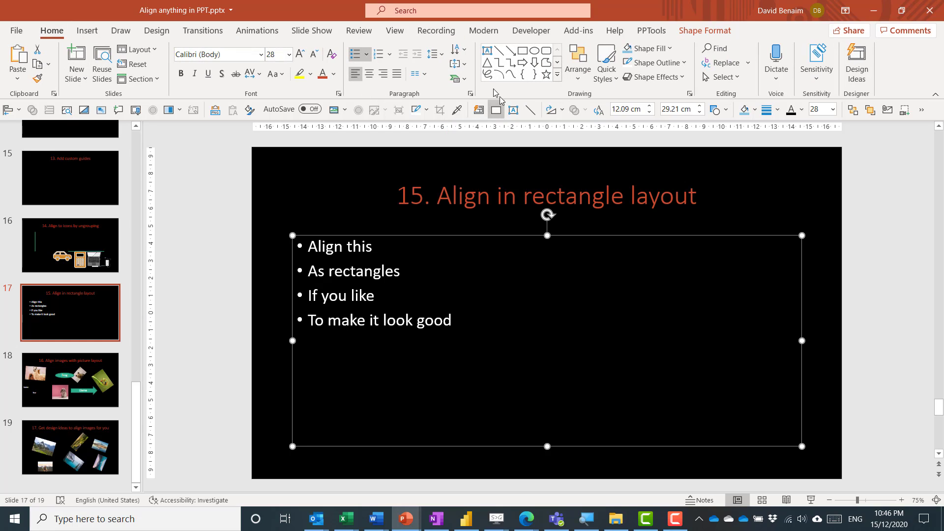
{"action": "left_click", "coordinate": [455, 78]}
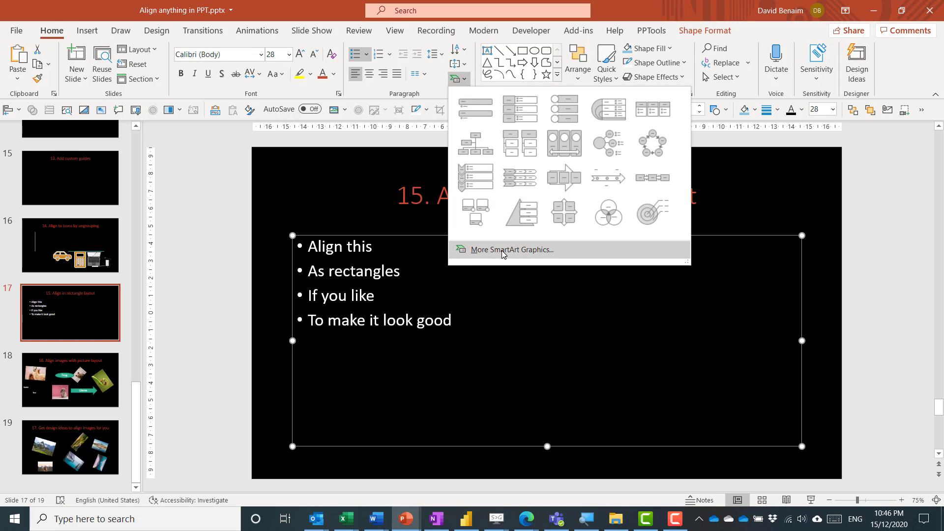
{"action": "left_click", "coordinate": [503, 252]}
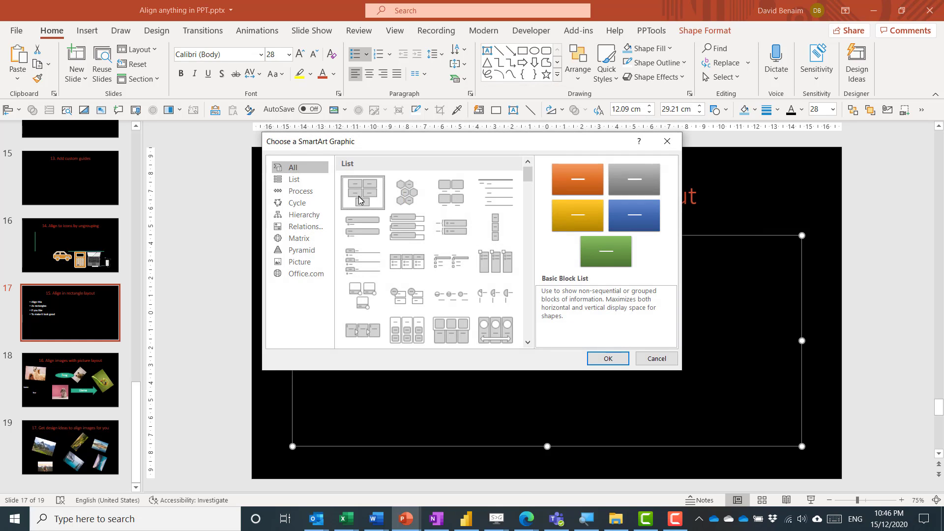
{"action": "left_click", "coordinate": [610, 358]}
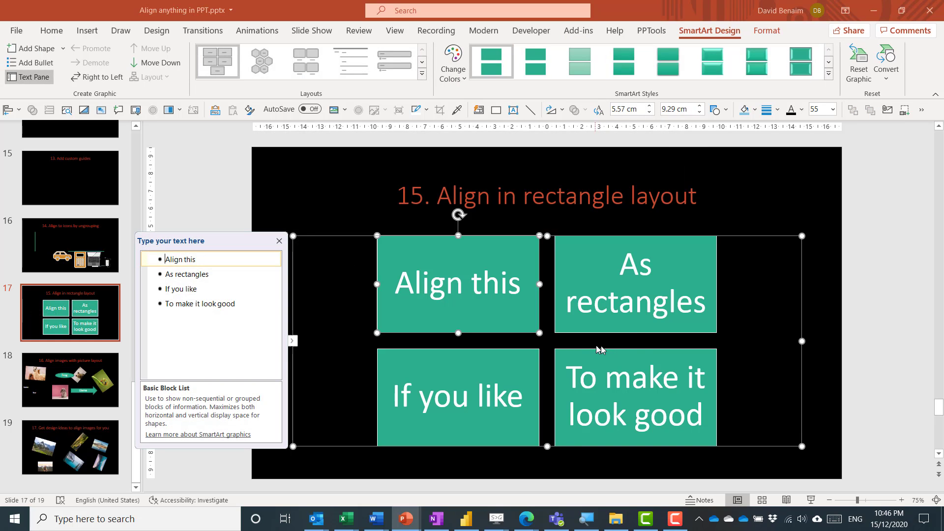
- Add bullets 'asdsdw', 'fddsfs', 'eddfsdf' and 'dsfew' to the block list
{"action": "left_click", "coordinate": [235, 305]}
{"action": "key", "text": "Return"}
{"action": "type", "text": "asdsdw"}
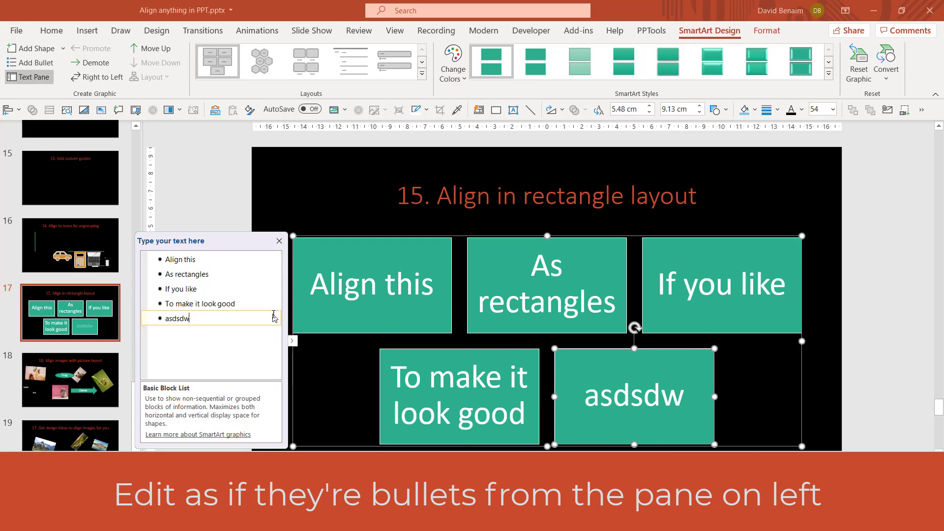
{"action": "key", "text": "Return"}
{"action": "type", "text": "fddsfs"}
{"action": "key", "text": "Return"}
{"action": "type", "text": "eddfsdf"}
{"action": "key", "text": "Return"}
{"action": "type", "text": "dsfew"}
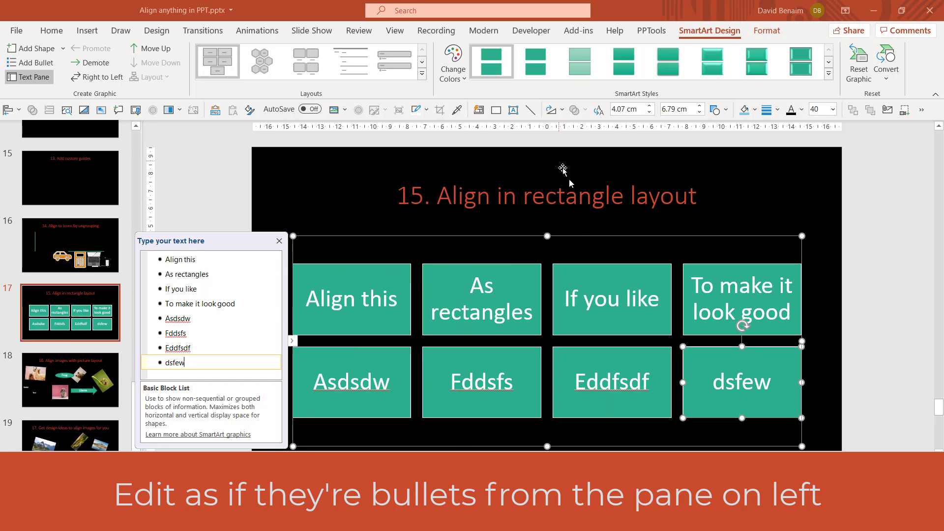
- Append 'asdsad' to the last bullet and size the SmartArt to 12.93 × 12.07 cm below the title
{"action": "left_click_drag", "start_coordinate": [547, 236], "coordinate": [547, 160]}
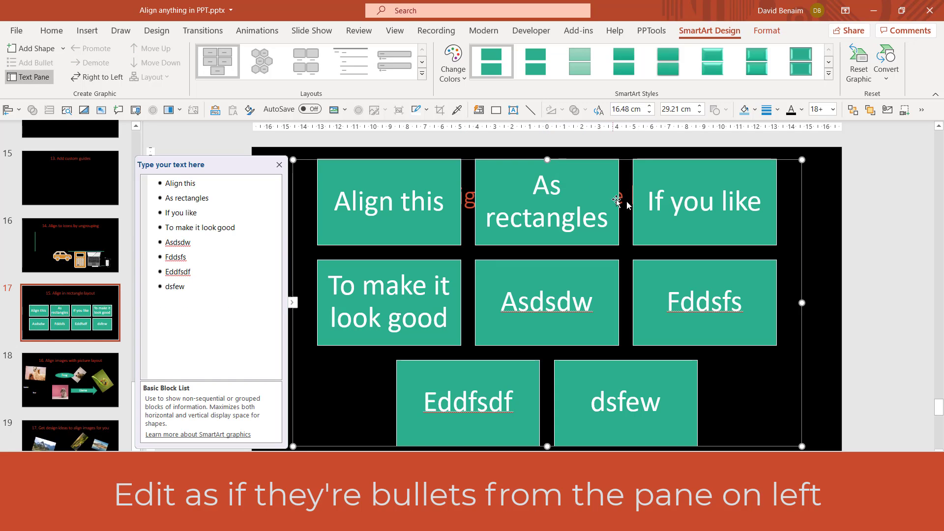
{"action": "left_click", "coordinate": [200, 289]}
{"action": "type", "text": "asdsad"}
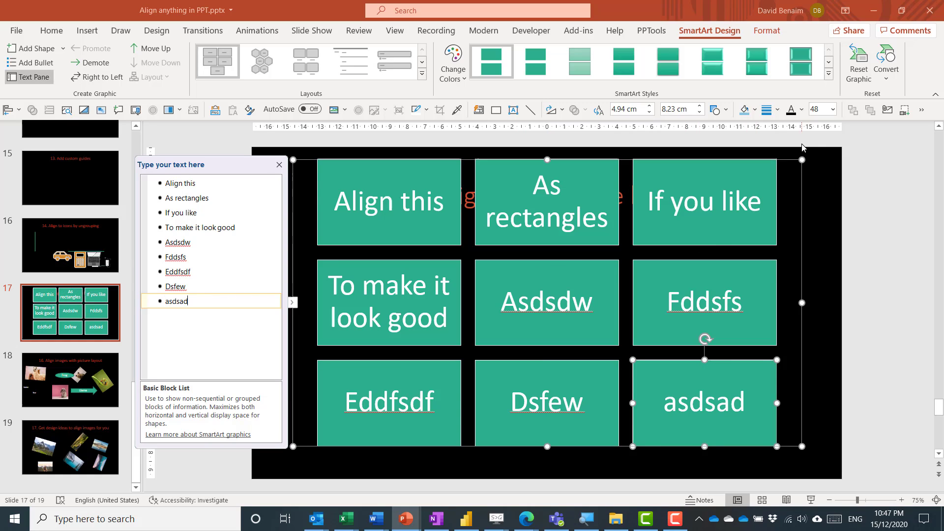
{"action": "left_click_drag", "start_coordinate": [801, 159], "coordinate": [467, 165]}
{"action": "left_click_drag", "start_coordinate": [474, 434], "coordinate": [503, 391]}
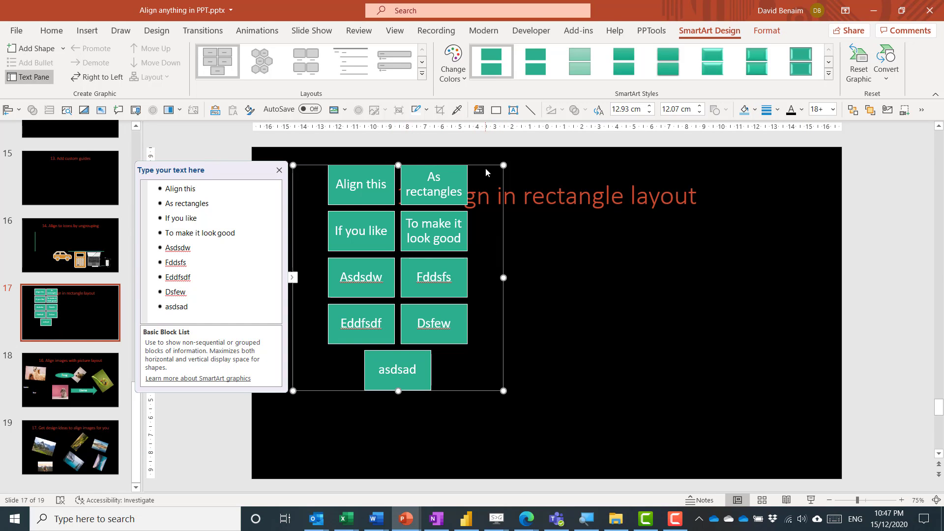
{"action": "left_click_drag", "start_coordinate": [485, 163], "coordinate": [581, 229]}
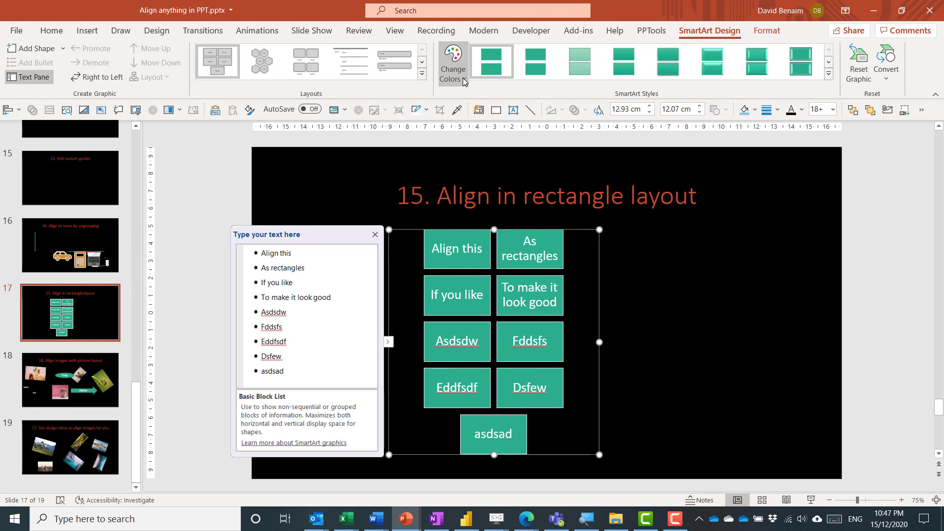
- Insert 'dsfdsf' and 'dfwweew' items after the Fddsfs block
{"action": "left_click", "coordinate": [302, 327]}
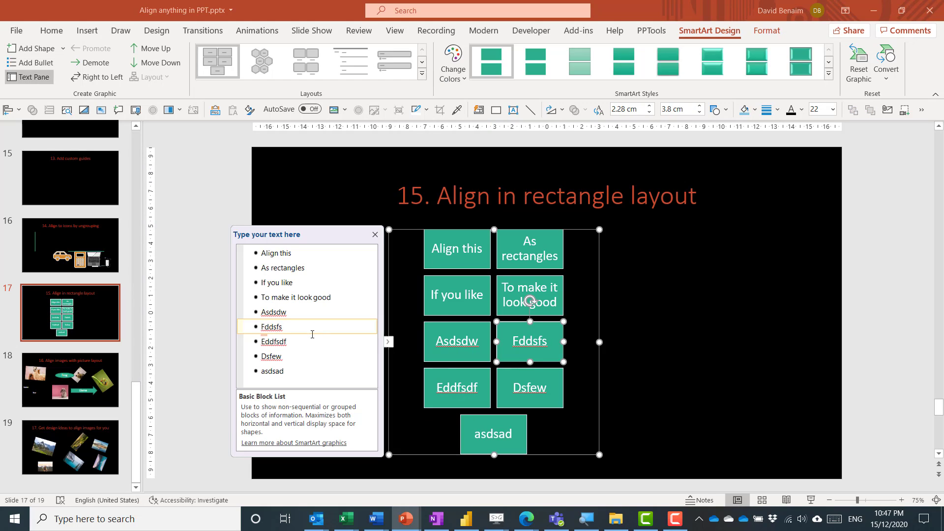
{"action": "key", "text": "Return"}
{"action": "type", "text": "dsfdsf"}
{"action": "key", "text": "Return"}
{"action": "type", "text": "df"}
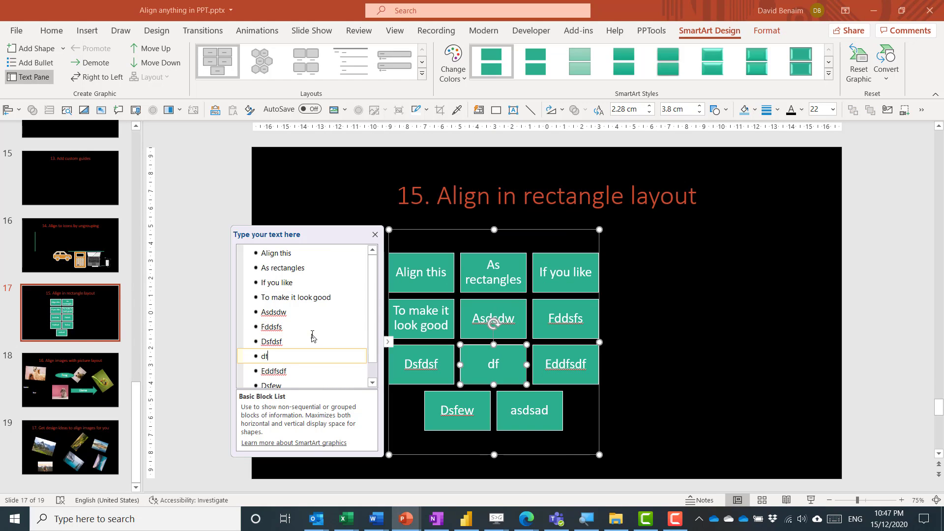
{"action": "type", "text": "wweew"}
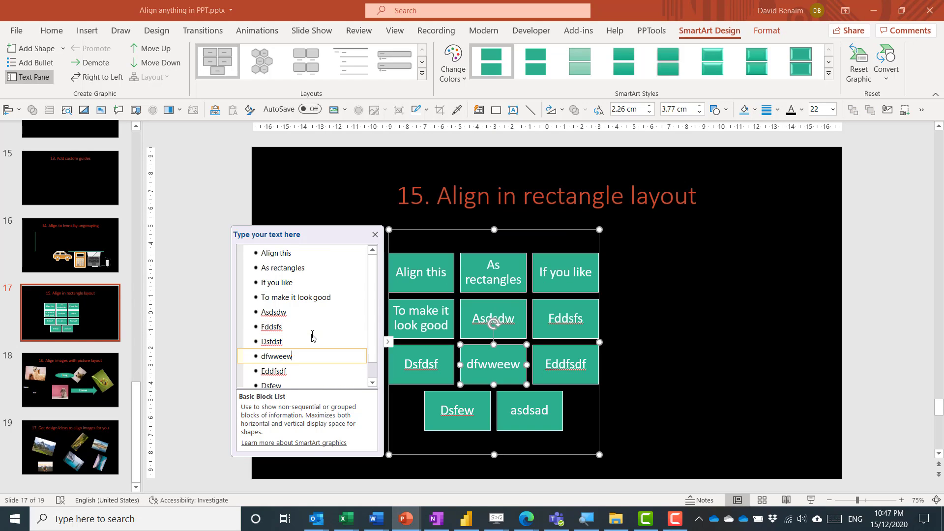
- Break the block list graphic apart into separate shapes
{"action": "left_click", "coordinate": [87, 31]}
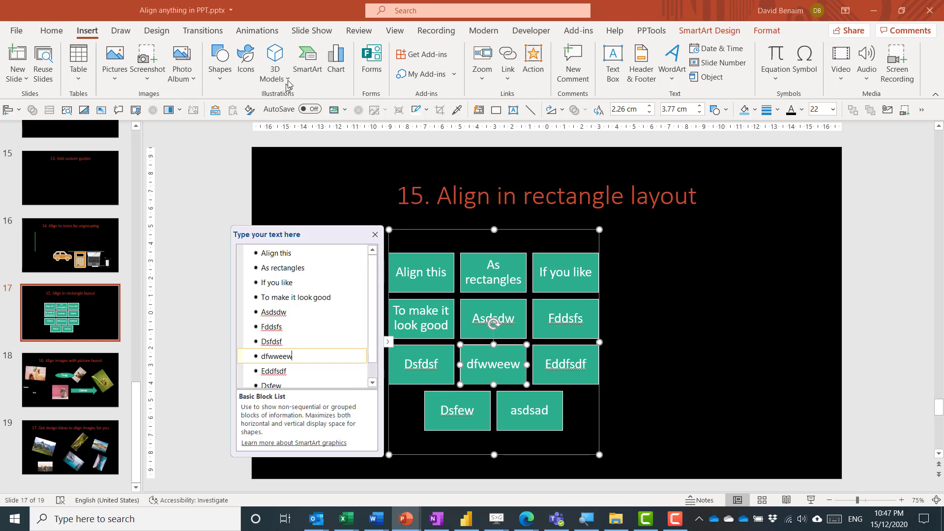
{"action": "left_click", "coordinate": [599, 240]}
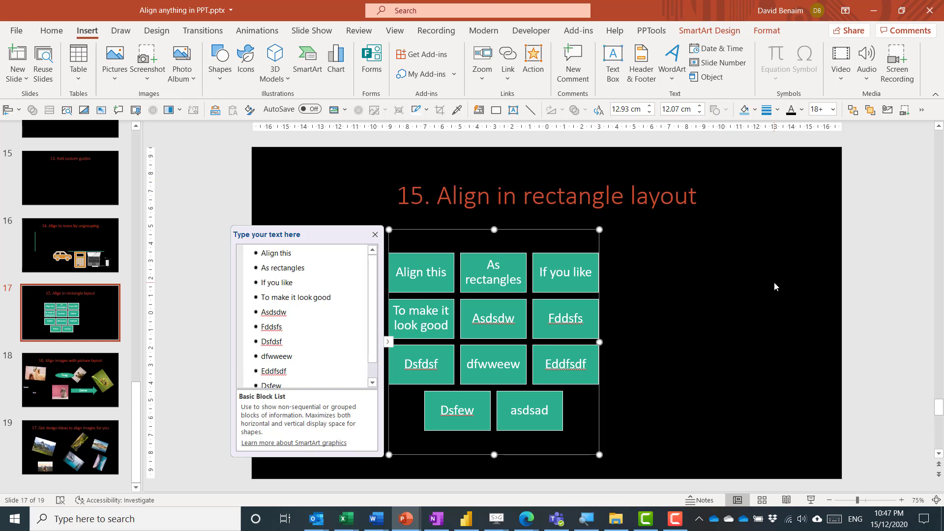
{"action": "key", "text": "Escape"}
{"action": "key", "text": "ctrl+a"}
{"action": "left_click", "coordinate": [640, 275]}
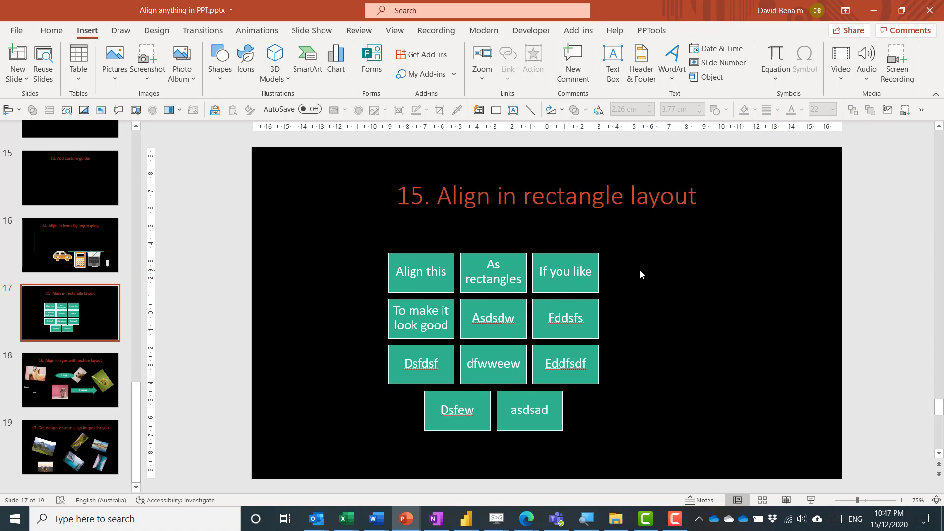
- Pull the If you like and Fddsfs blocks out, and nudge the llama, bear, frog and rabbit pictures
{"action": "left_click", "coordinate": [592, 260]}
{"action": "left_click_drag", "start_coordinate": [593, 261], "coordinate": [649, 244]}
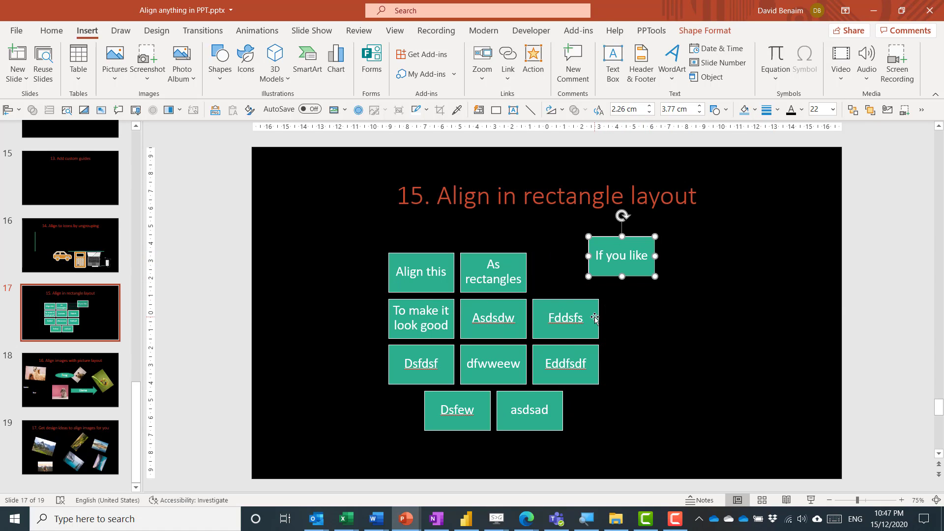
{"action": "left_click_drag", "start_coordinate": [594, 318], "coordinate": [638, 311]}
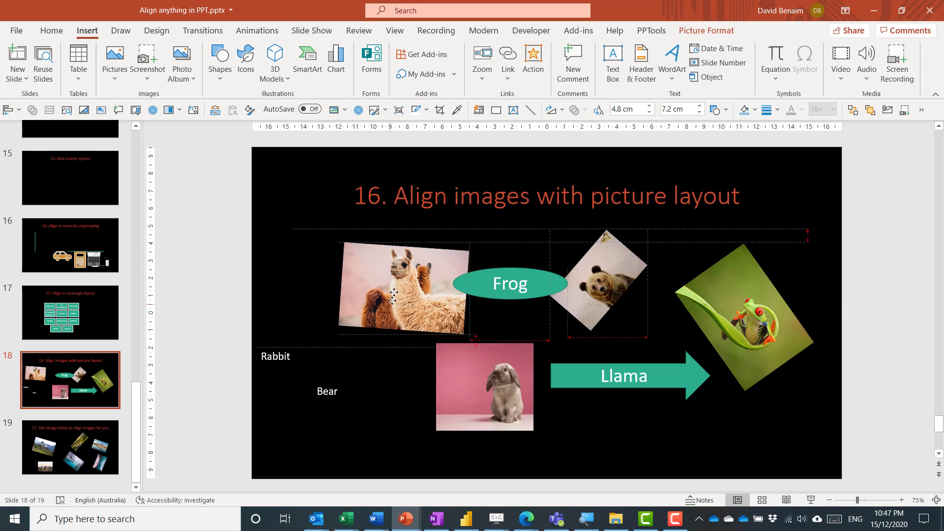
{"action": "left_click_drag", "start_coordinate": [384, 302], "coordinate": [333, 302]}
{"action": "left_click_drag", "start_coordinate": [605, 275], "coordinate": [624, 277]}
{"action": "mouse_move", "coordinate": [751, 333]}
{"action": "left_mouse_down"}
{"action": "mouse_move", "coordinate": [756, 347]}
{"action": "mouse_move", "coordinate": [760, 329]}
{"action": "left_mouse_up"}
{"action": "left_click_drag", "start_coordinate": [462, 405], "coordinate": [442, 375]}
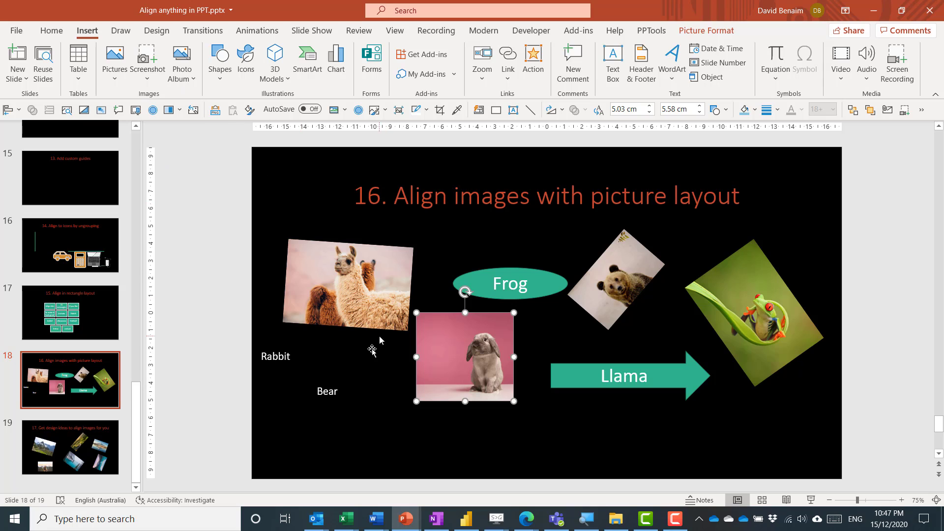
- Select all four animal photos and labels and apply the Picture Caption List layout
{"action": "left_click", "coordinate": [295, 345]}
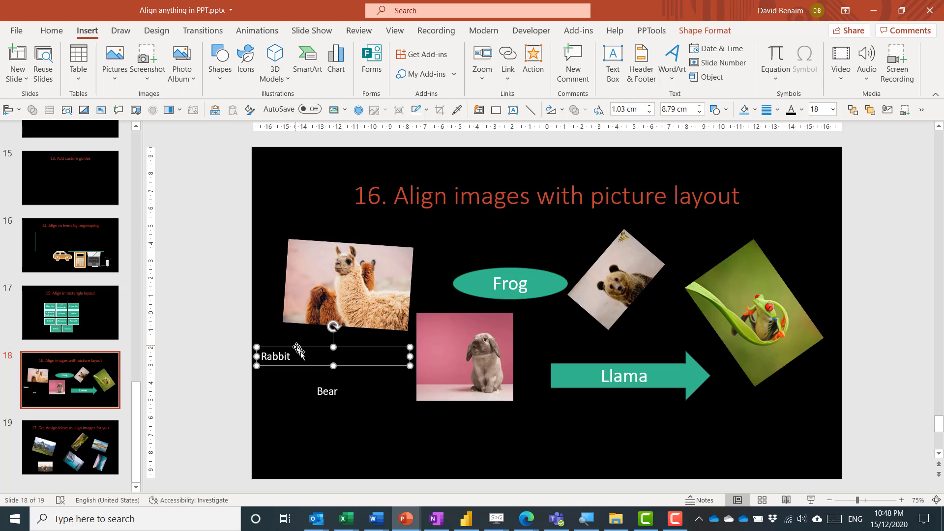
{"action": "left_click", "coordinate": [352, 394]}
{"action": "left_click_drag", "start_coordinate": [520, 272], "coordinate": [522, 273]}
{"action": "left_click_drag", "start_coordinate": [207, 197], "coordinate": [885, 489]}
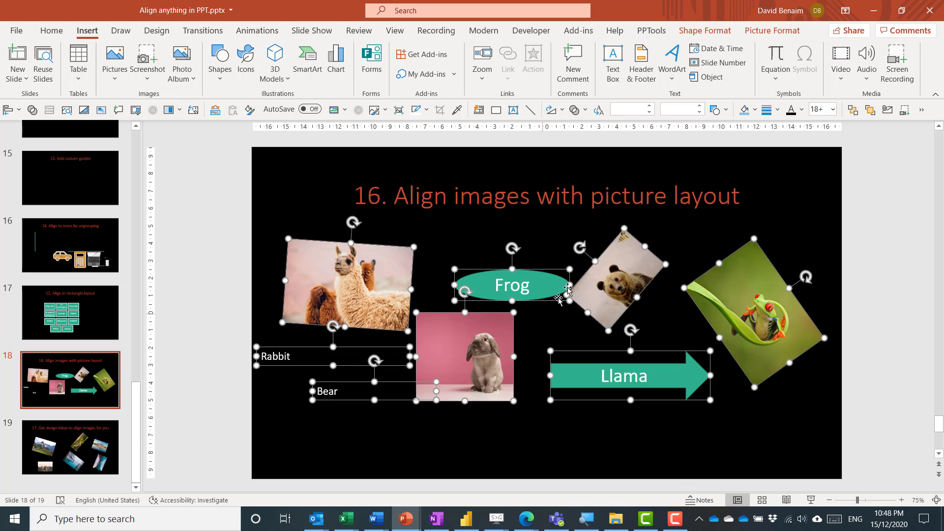
{"action": "left_click", "coordinate": [769, 31]}
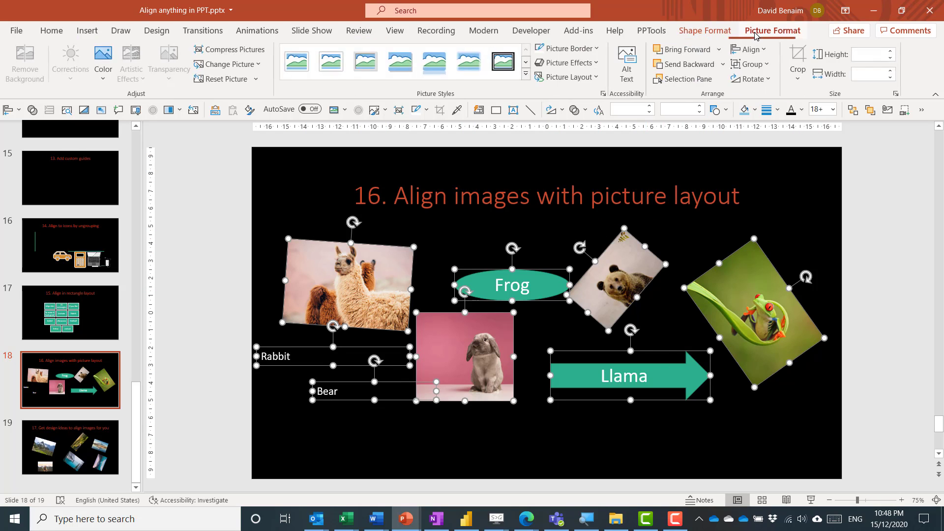
{"action": "left_click", "coordinate": [585, 78]}
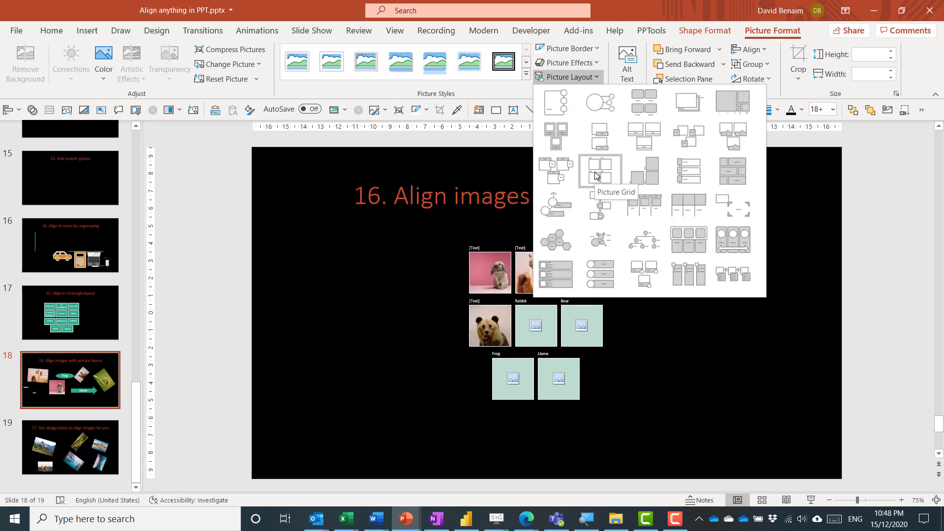
{"action": "left_click", "coordinate": [653, 111]}
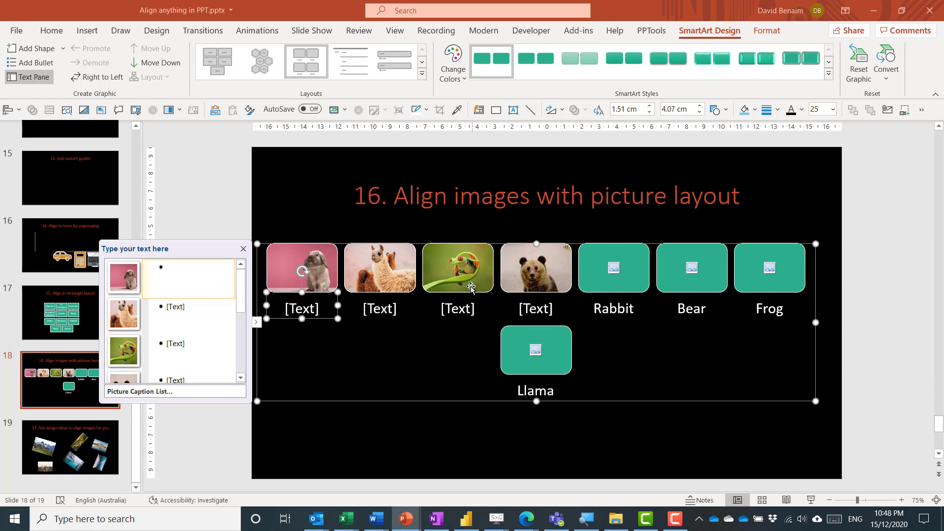
- Narrow the picture graphic and move the 'Llama' caption onto the llama picture
{"action": "left_click_drag", "start_coordinate": [815, 323], "coordinate": [622, 322]}
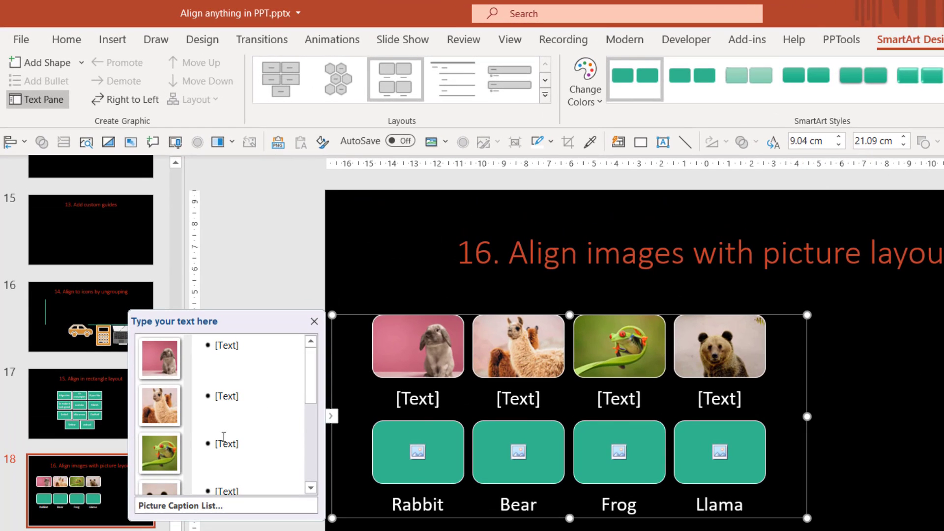
{"action": "scroll", "coordinate": [224, 437], "scroll_direction": "down", "scroll_amount": 5}
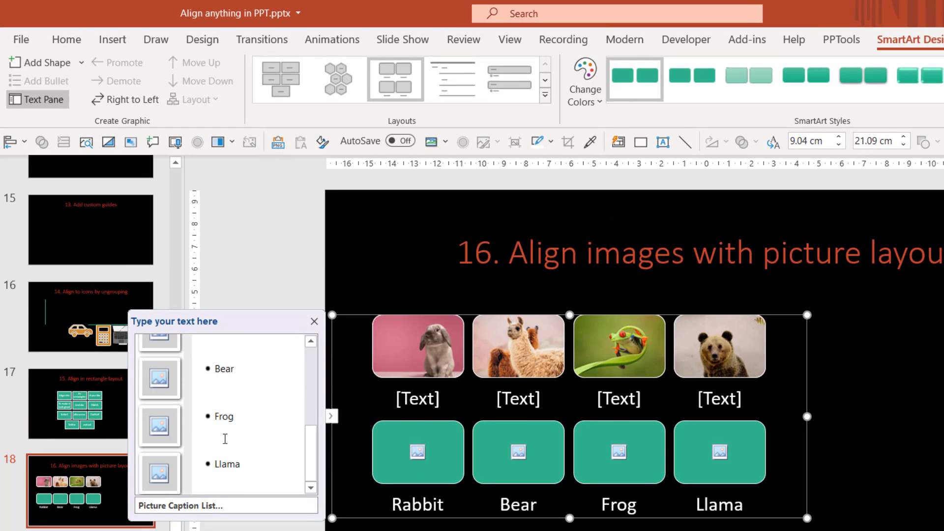
{"action": "left_click", "coordinate": [243, 465]}
{"action": "double_click", "coordinate": [251, 468]}
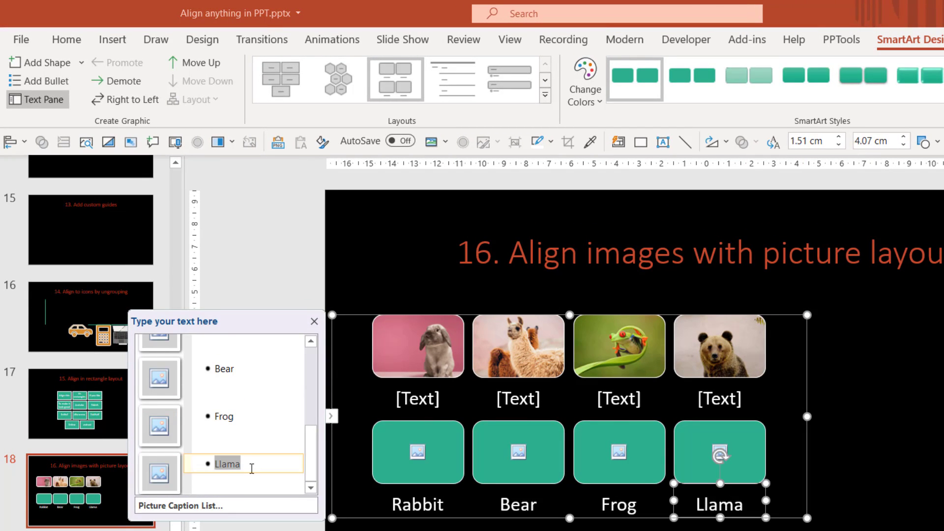
{"action": "key", "text": "BackSpace"}
{"action": "key", "text": "Up"}
{"action": "key", "text": "Up"}
{"action": "key", "text": "Up"}
{"action": "key", "text": "Up"}
{"action": "key", "text": "Up"}
{"action": "key", "text": "Up"}
{"action": "key", "text": "Up"}
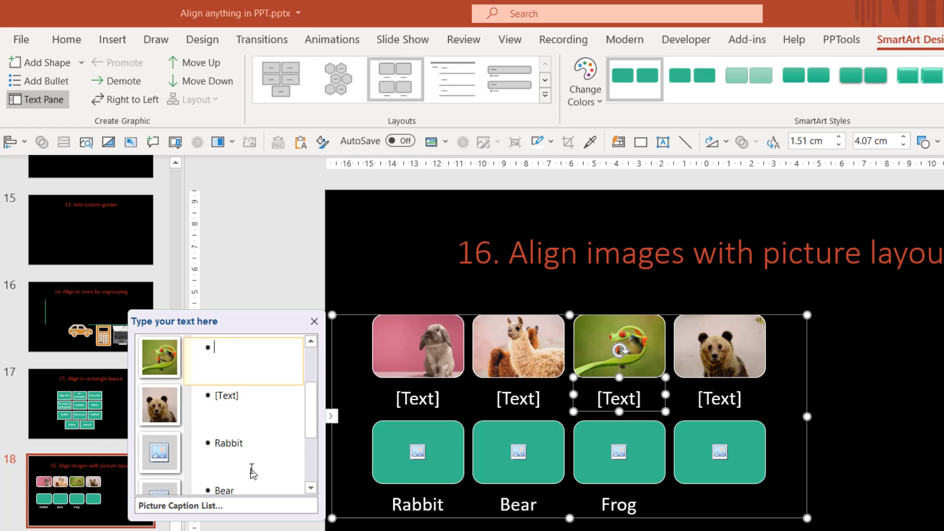
{"action": "key", "text": "Down"}
{"action": "type", "text": "Llama"}
- Move the Bear, Rabbit and Frog captions onto their pictures and delete the empty items
{"action": "key", "text": "Down"}
{"action": "key", "text": "Down"}
{"action": "key", "text": "Down"}
{"action": "key", "text": "shift+End"}
{"action": "key", "text": "ctrl+x"}
{"action": "key", "text": "BackSpace"}
{"action": "key", "text": "ctrl+v"}
{"action": "key", "text": "ctrl+x"}
{"action": "key", "text": "ctrl+v"}
{"action": "key", "text": "Down"}
{"action": "key", "text": "Down"}
{"action": "key", "text": "shift+End"}
{"action": "key", "text": "ctrl+x"}
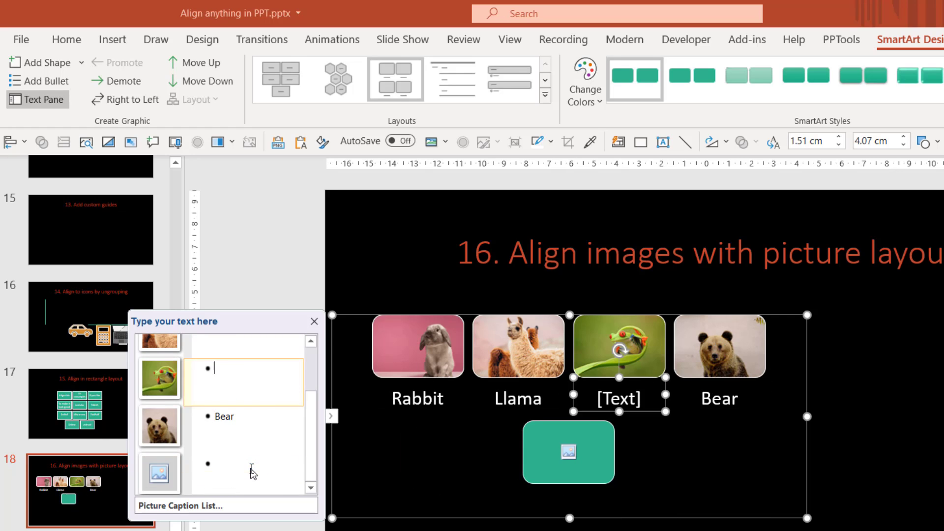
{"action": "key", "text": "Up"}
{"action": "key", "text": "Up"}
{"action": "key", "text": "ctrl+v"}
{"action": "key", "text": "Down"}
{"action": "key", "text": "Down"}
{"action": "key", "text": "BackSpace"}
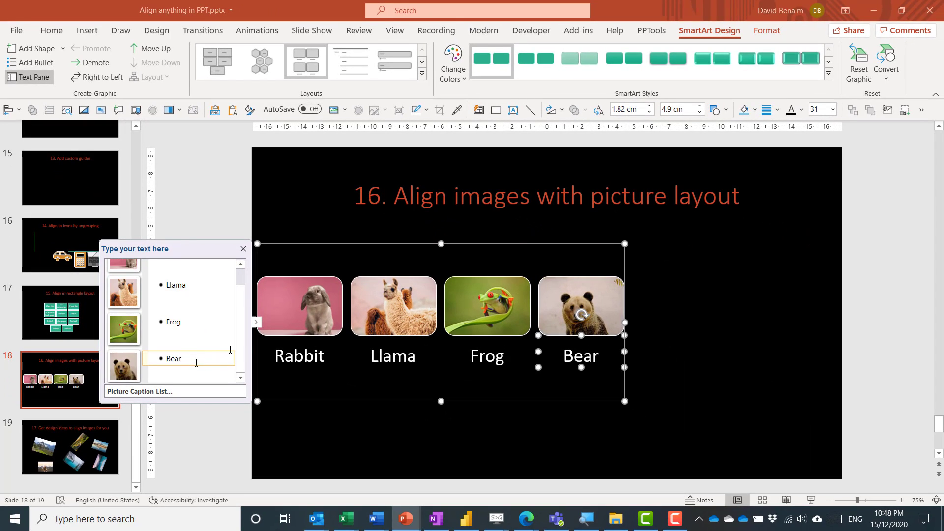
- Resize the graphic into a single row of four pictures and move it up and right
{"action": "left_click_drag", "start_coordinate": [624, 401], "coordinate": [502, 457]}
{"action": "left_click_drag", "start_coordinate": [503, 240], "coordinate": [575, 223]}
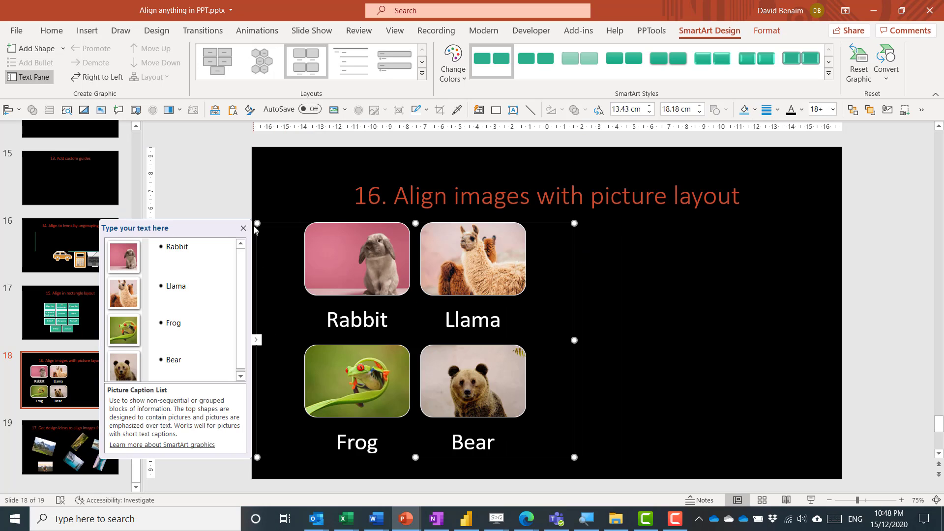
{"action": "left_click_drag", "start_coordinate": [257, 223], "coordinate": [252, 352]}
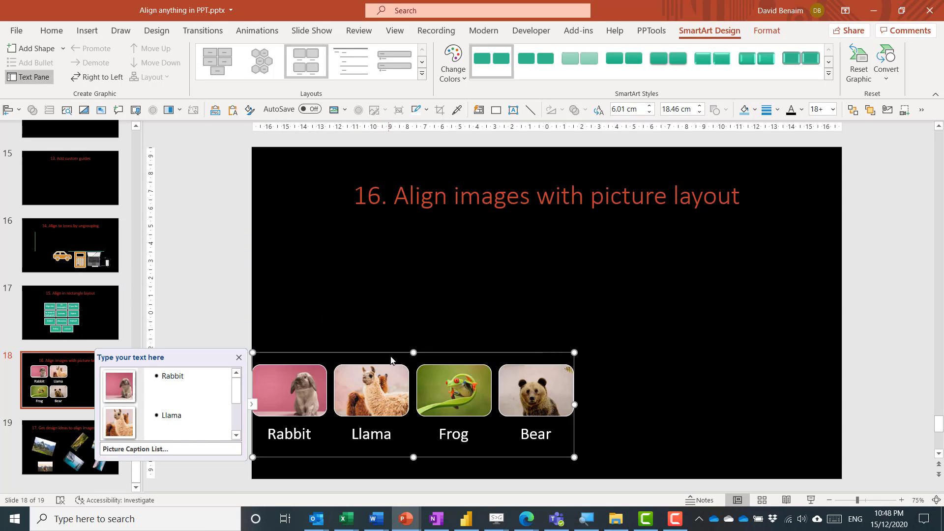
{"action": "left_click_drag", "start_coordinate": [398, 350], "coordinate": [486, 295]}
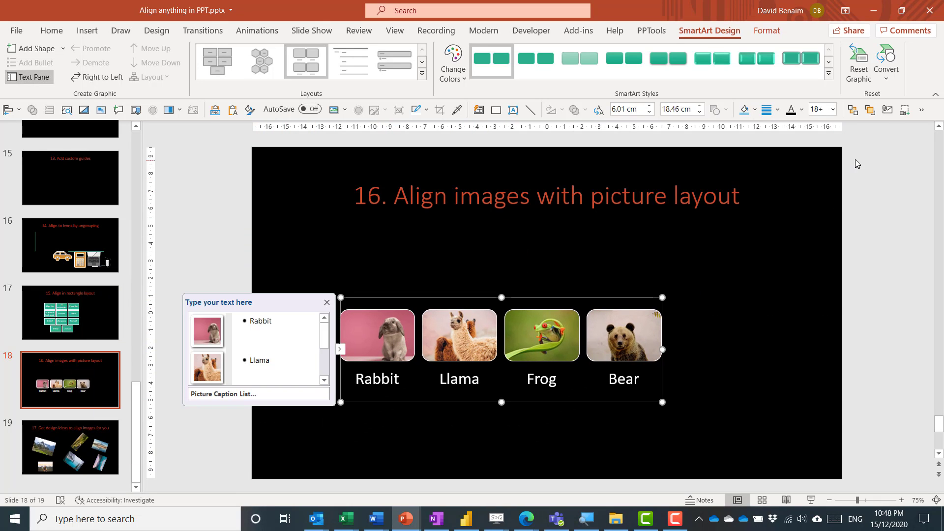
- Convert the SmartArt to plain shapes and scroll to slide 19
{"action": "left_click", "coordinate": [890, 85]}
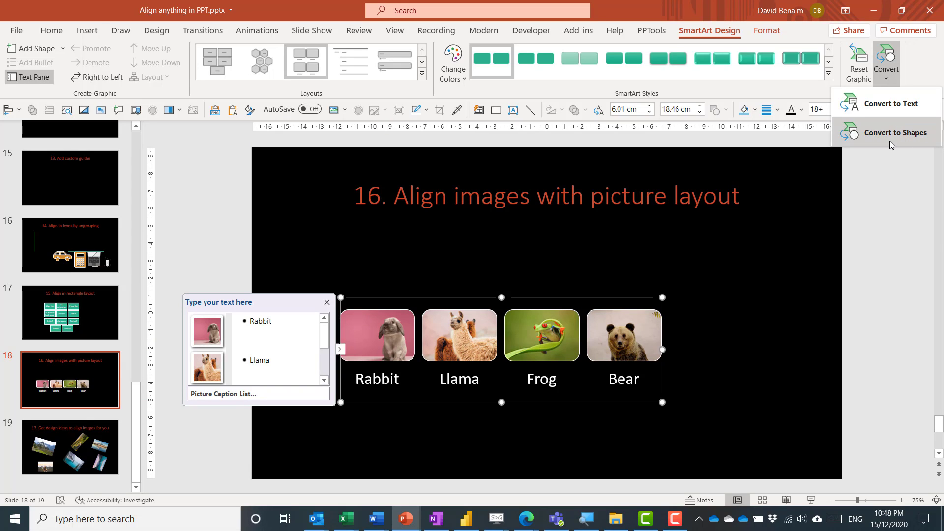
{"action": "left_click", "coordinate": [845, 193]}
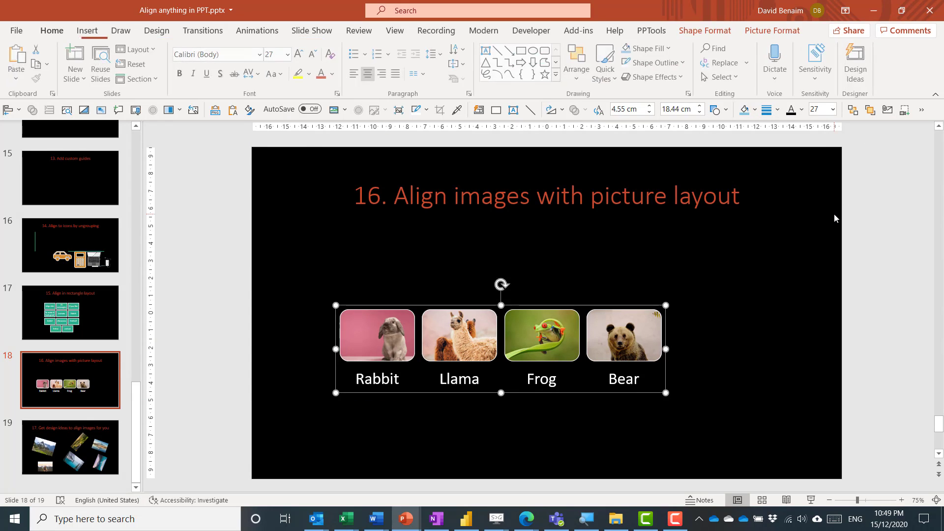
{"action": "left_click", "coordinate": [637, 290]}
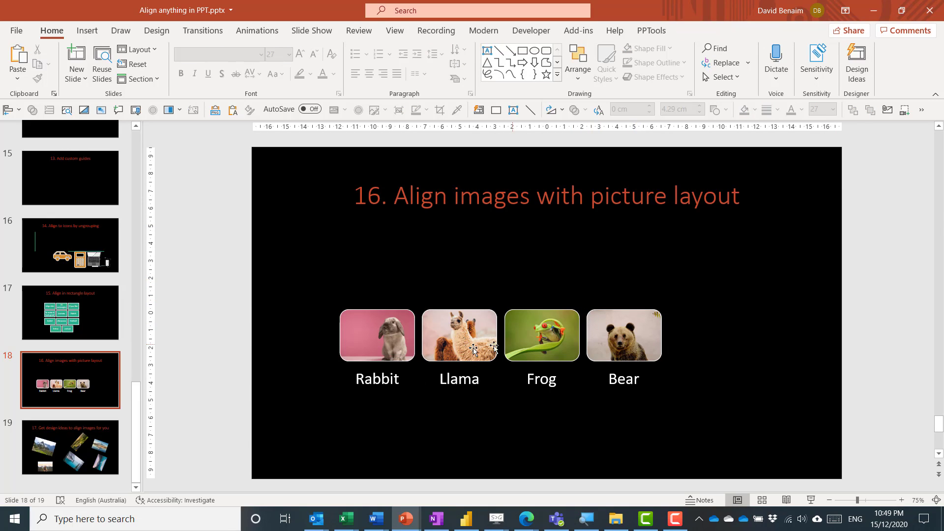
{"action": "scroll", "coordinate": [367, 323], "scroll_direction": "down", "scroll_amount": 1}
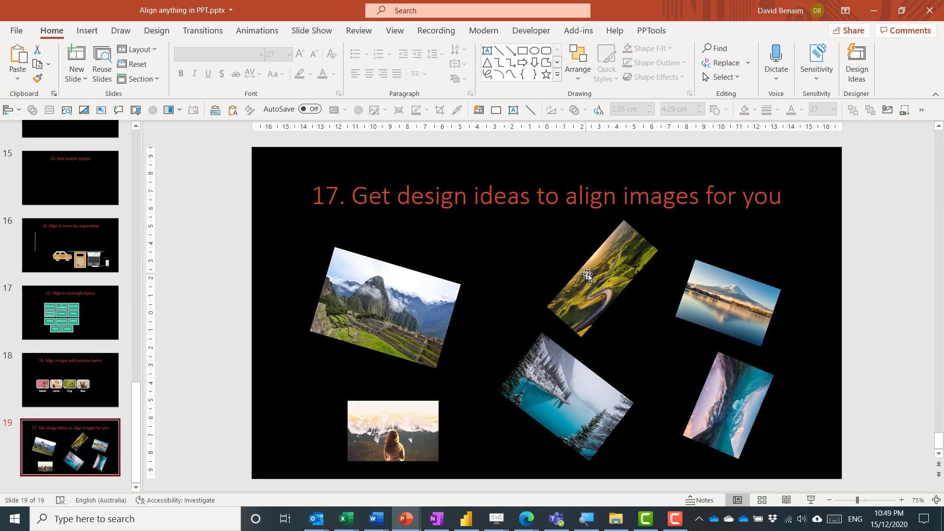
- Select the photos and apply a suggested collage layout from Design Ideas
{"action": "left_click_drag", "start_coordinate": [235, 203], "coordinate": [301, 308]}
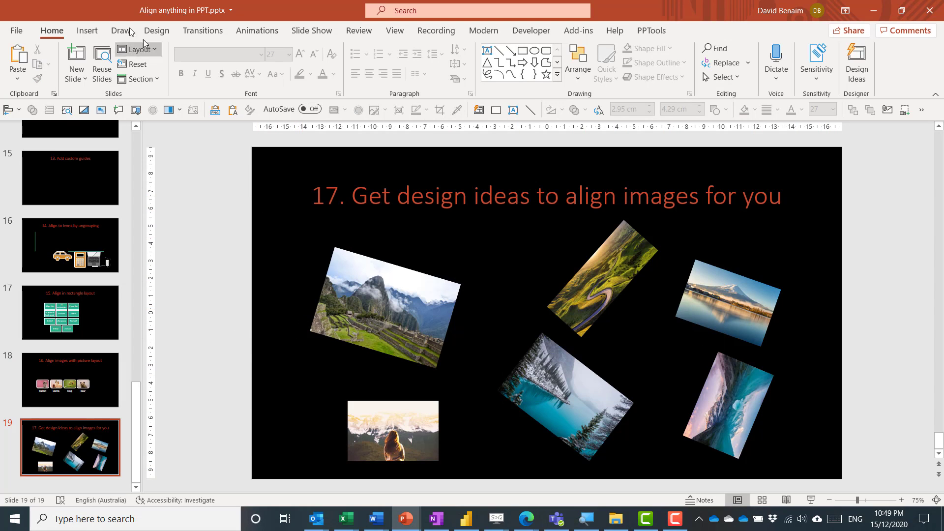
{"action": "left_click", "coordinate": [858, 63]}
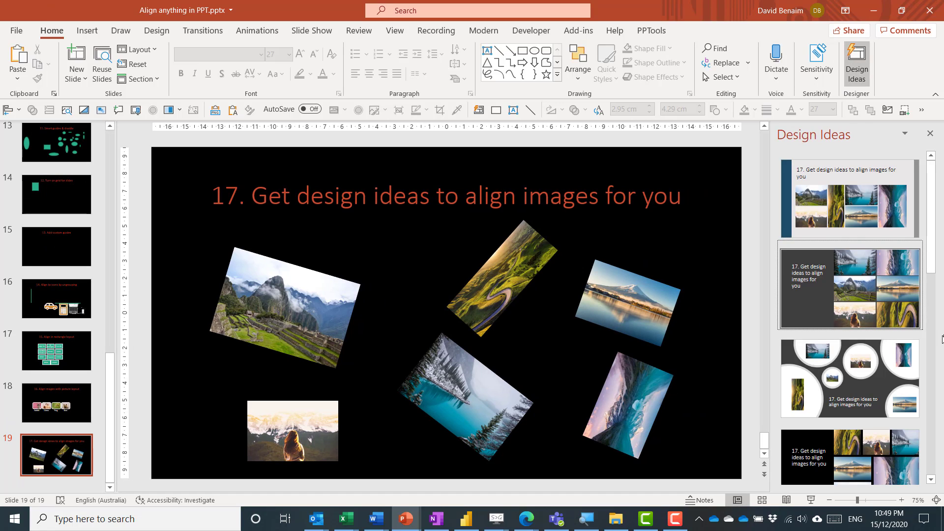
{"action": "scroll", "coordinate": [857, 367], "scroll_direction": "down", "scroll_amount": 5}
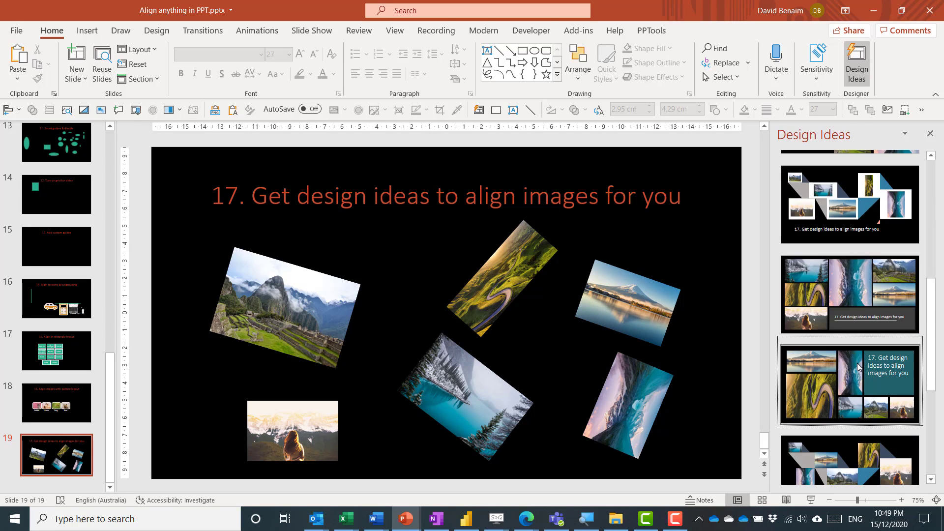
{"action": "scroll", "coordinate": [858, 366], "scroll_direction": "down", "scroll_amount": 5}
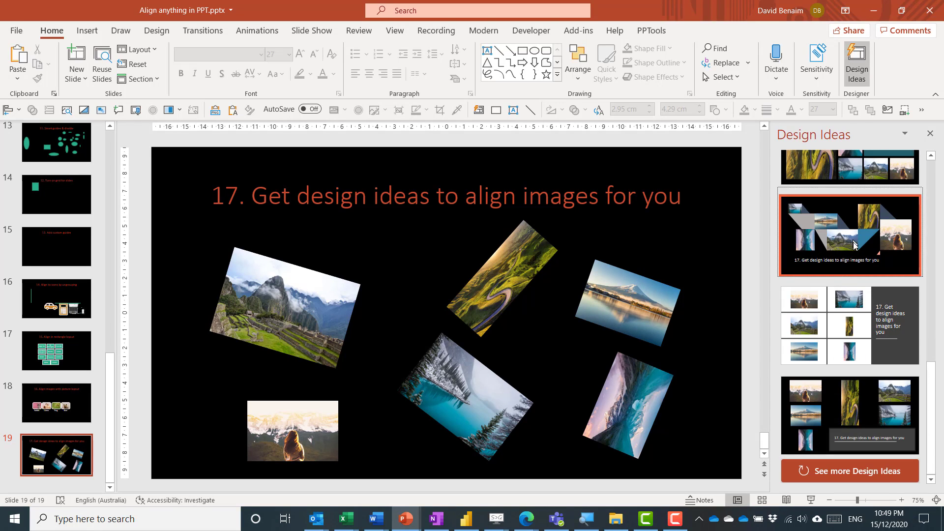
{"action": "left_click", "coordinate": [849, 235]}
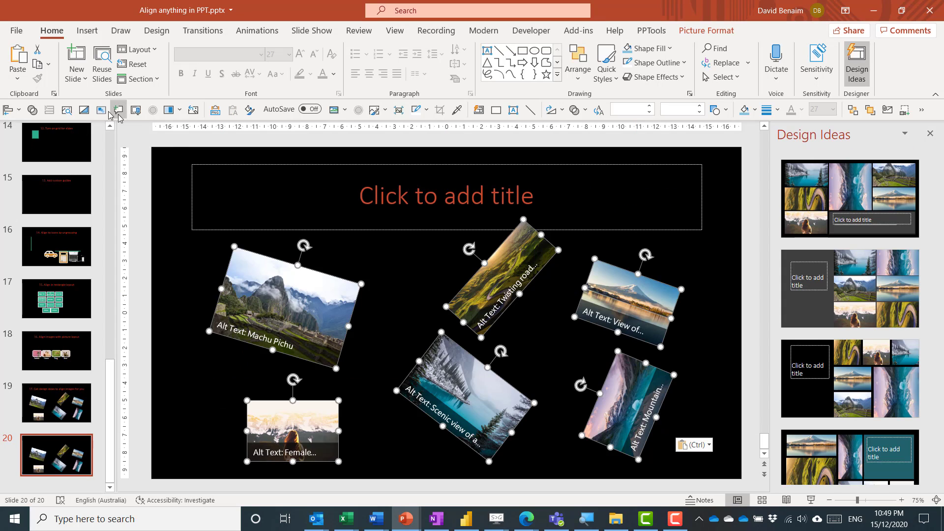
- Give slide 20 the Blank layout and preview the first three suggested photo designs
{"action": "left_click", "coordinate": [129, 51]}
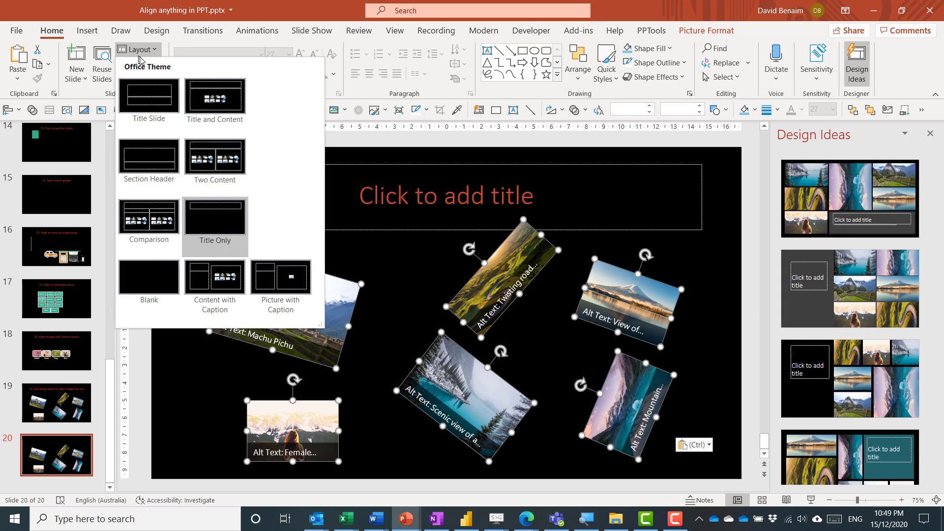
{"action": "left_click", "coordinate": [156, 277]}
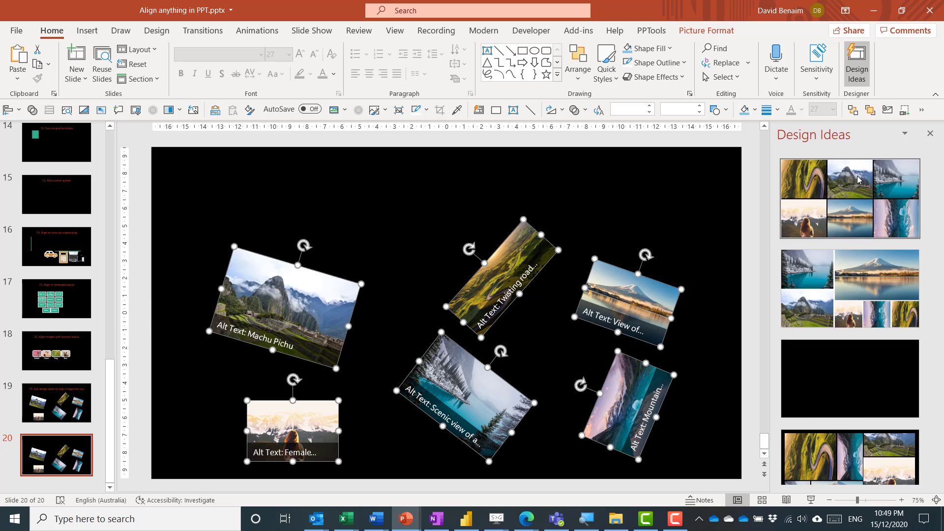
{"action": "left_click", "coordinate": [818, 211]}
{"action": "left_click", "coordinate": [844, 287]}
{"action": "left_click", "coordinate": [842, 382]}
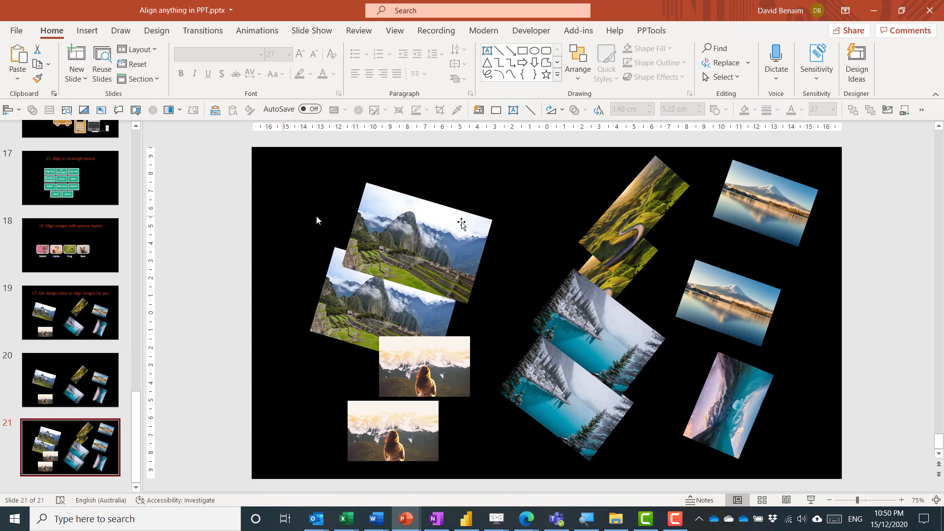
- With the Fuji lake photo selected, reopen Design Ideas and apply the green suggested design
{"action": "left_click", "coordinate": [856, 64]}
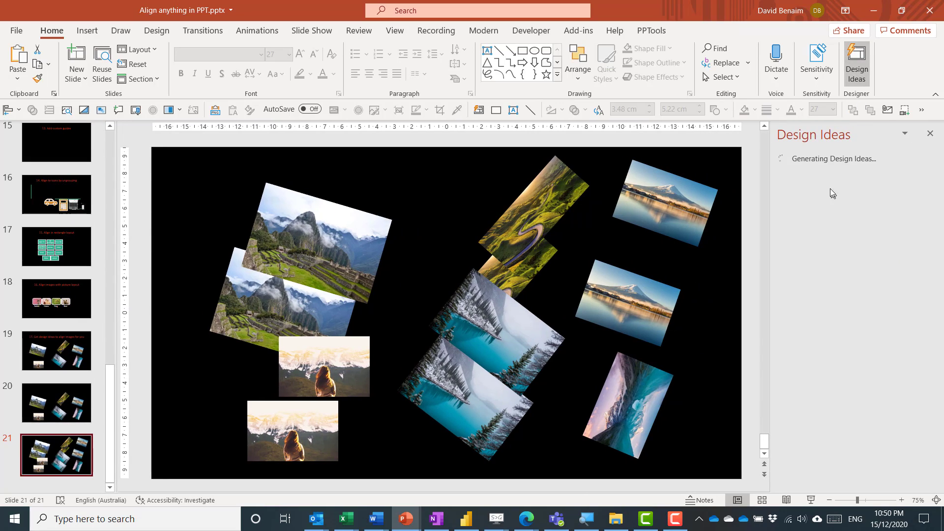
{"action": "left_click", "coordinate": [930, 133]}
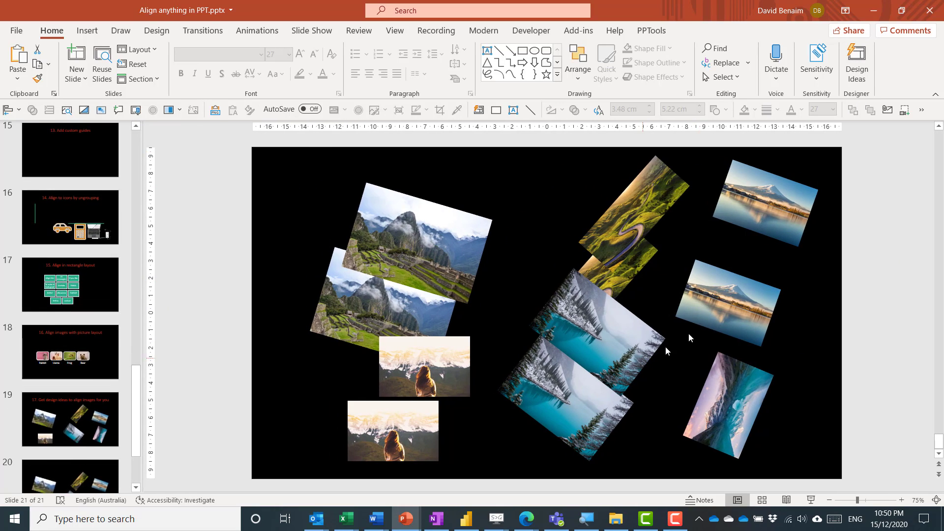
{"action": "left_click", "coordinate": [747, 304]}
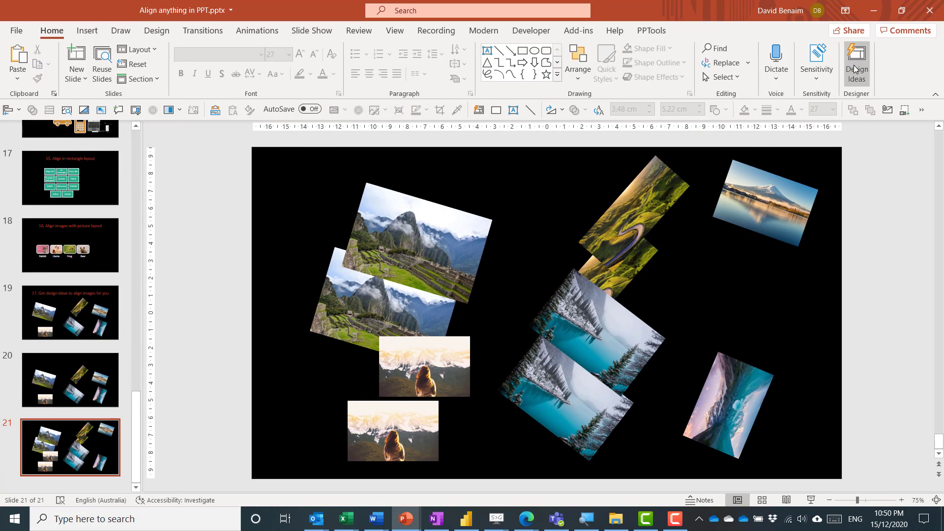
{"action": "left_click", "coordinate": [856, 63]}
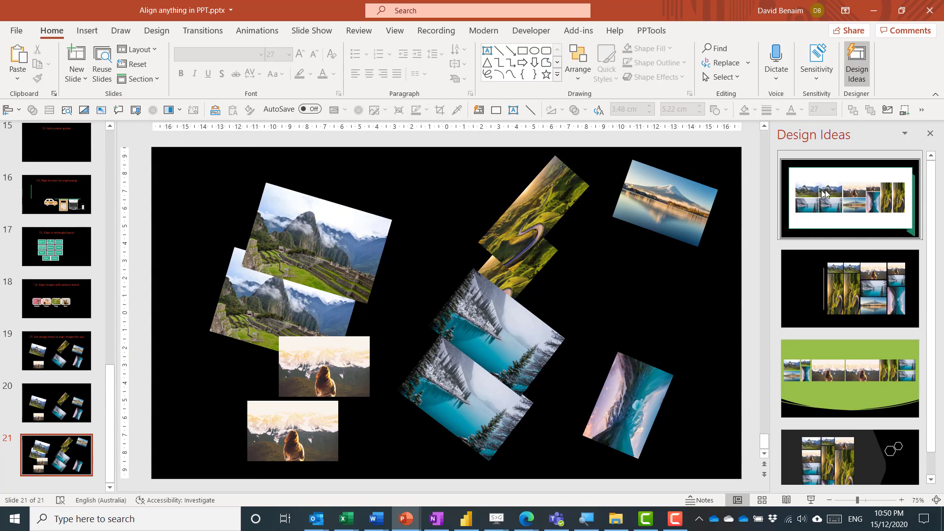
{"action": "scroll", "coordinate": [851, 402], "scroll_direction": "down", "scroll_amount": 1}
{"action": "left_click", "coordinate": [844, 439]}
{"action": "left_click", "coordinate": [856, 350]}
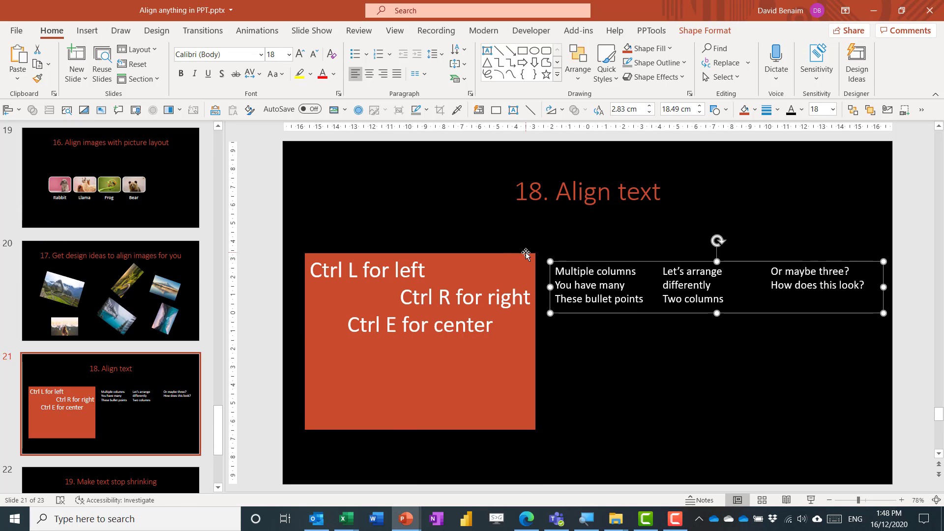
- Right-align the three lines in the orange box and centre its text vertically
{"action": "left_click", "coordinate": [524, 254]}
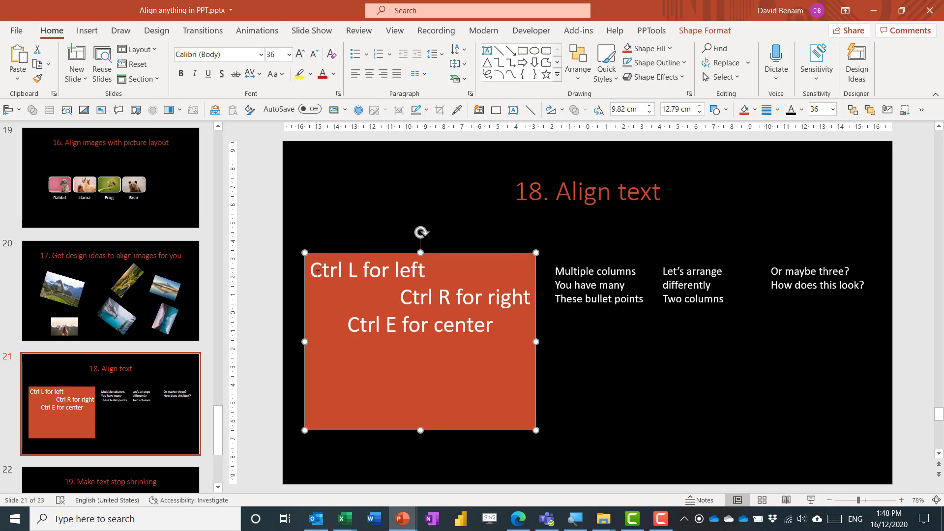
{"action": "left_click_drag", "start_coordinate": [503, 327], "coordinate": [313, 263]}
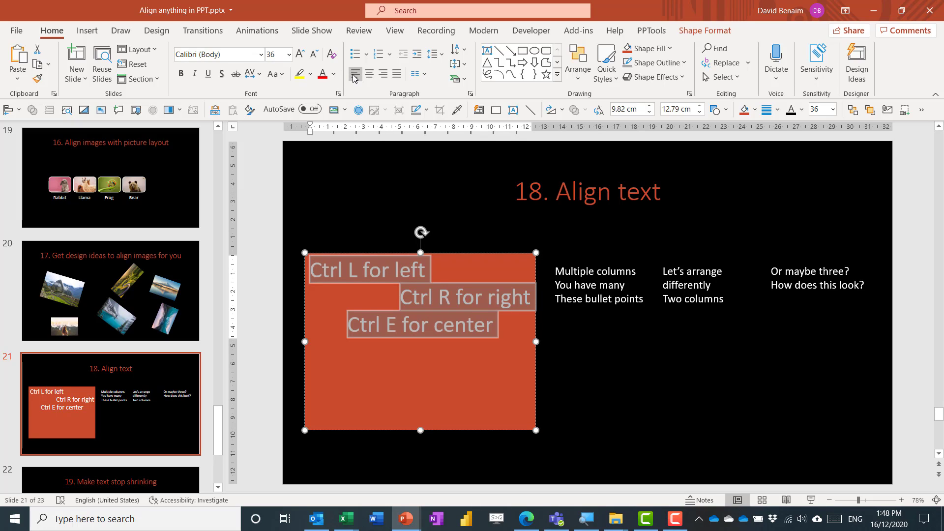
{"action": "key", "text": "ctrl+l"}
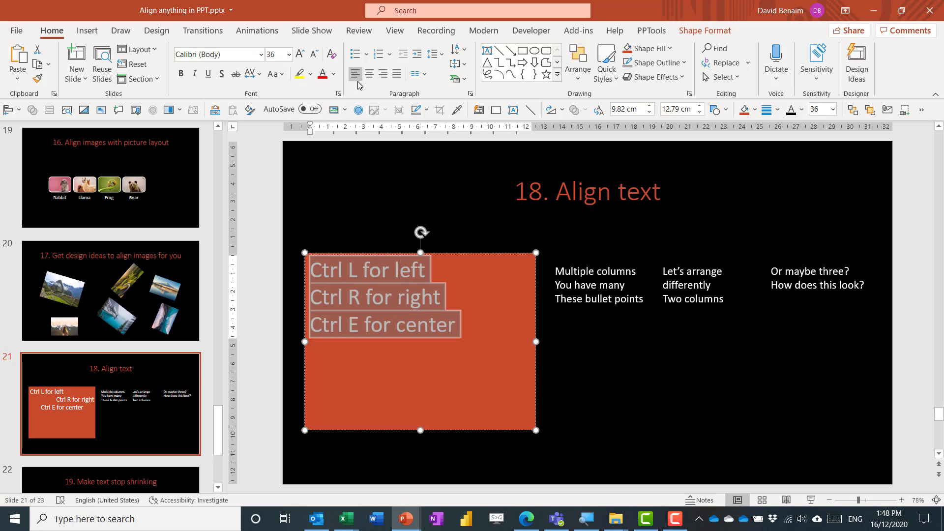
{"action": "key", "text": "ctrl+r"}
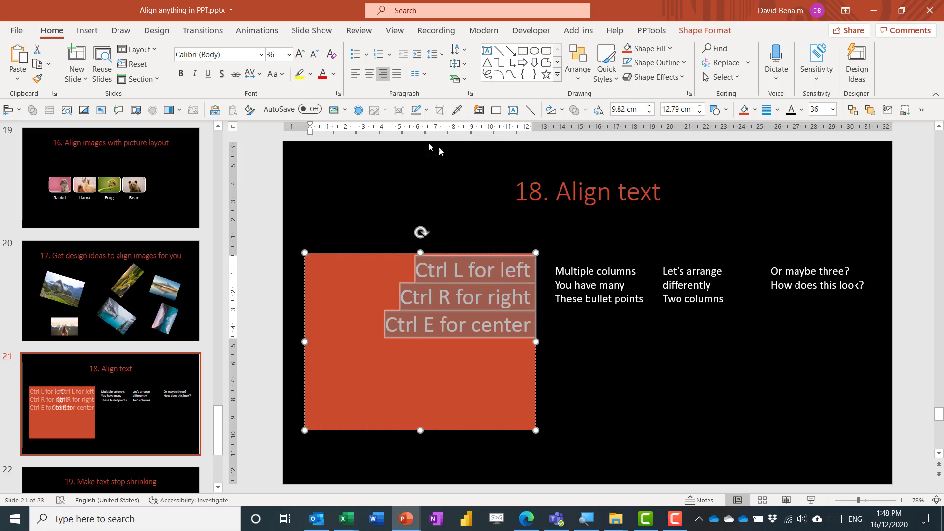
{"action": "key", "text": "Escape"}
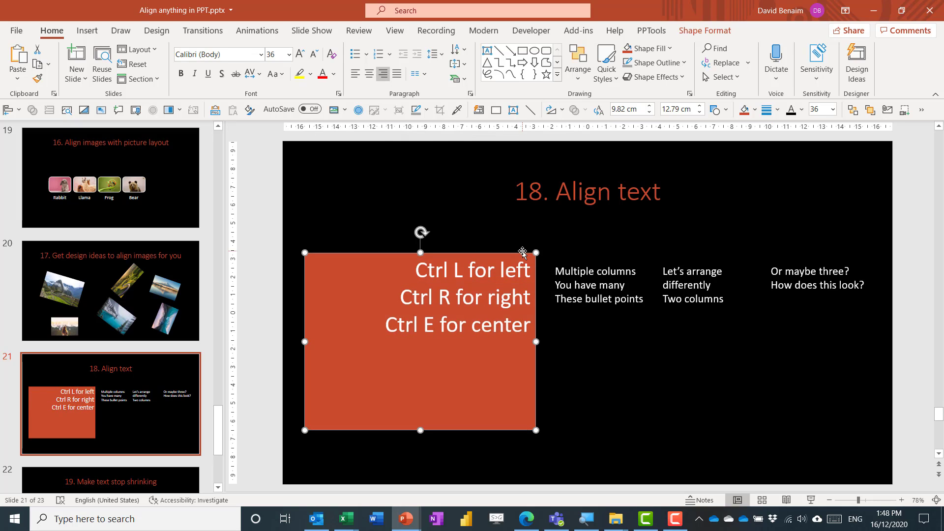
{"action": "left_click", "coordinate": [460, 64]}
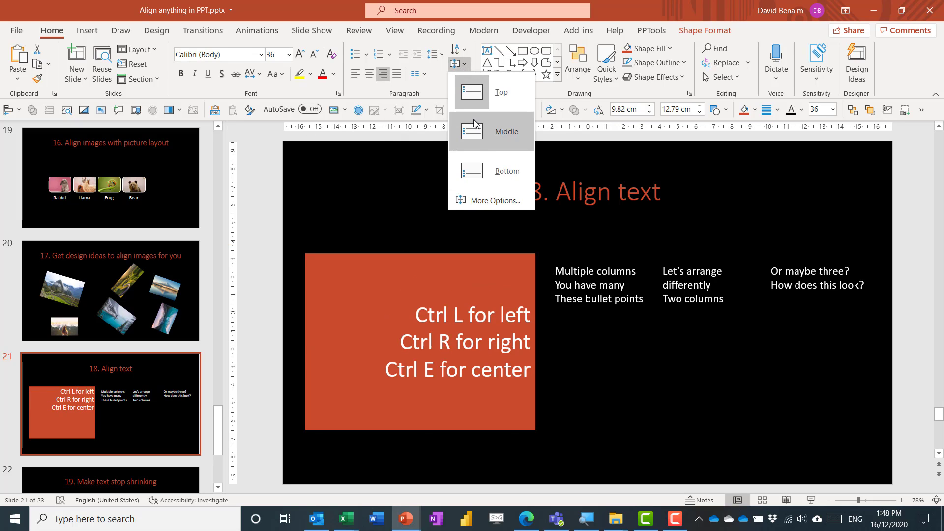
{"action": "left_click", "coordinate": [506, 131]}
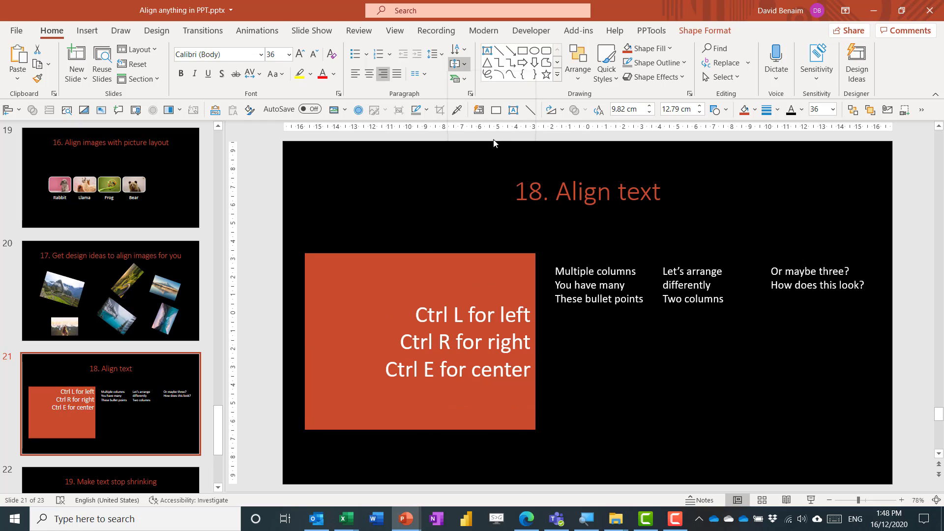
- Lay the side text box out in two columns and narrow the box
{"action": "left_click", "coordinate": [551, 264]}
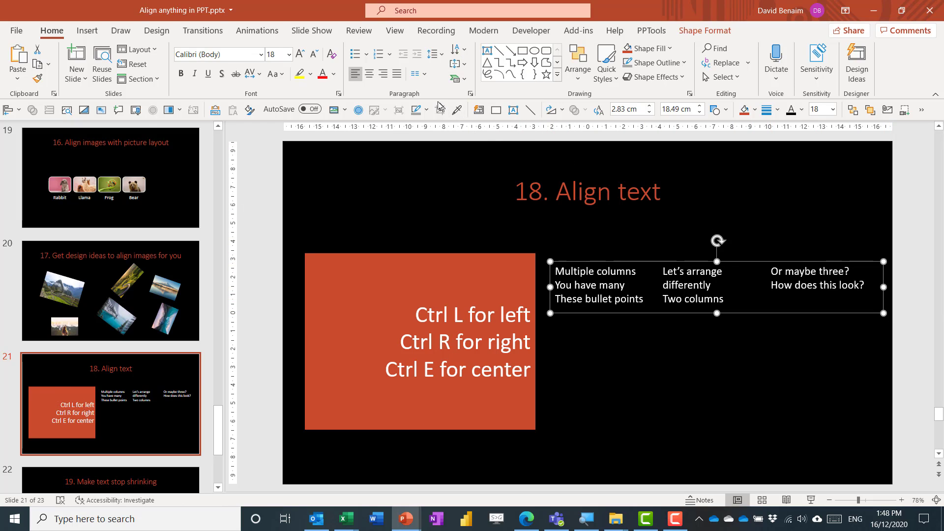
{"action": "left_click", "coordinate": [417, 73]}
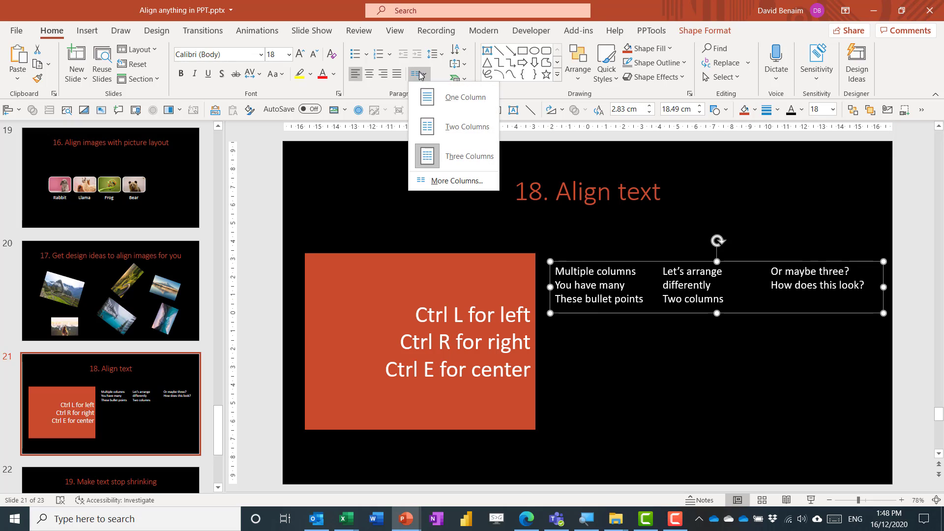
{"action": "left_click", "coordinate": [446, 124]}
{"action": "left_click_drag", "start_coordinate": [883, 313], "coordinate": [676, 486]}
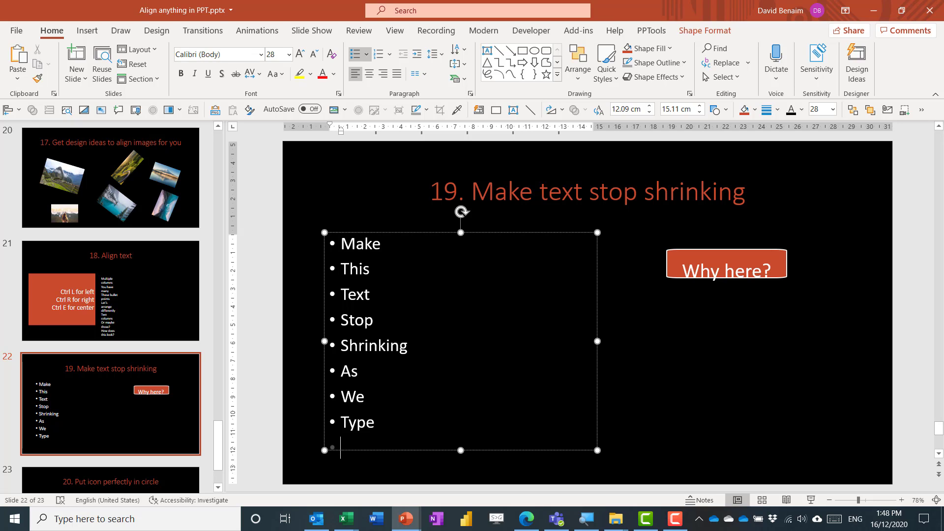
- Add four placeholder bullets to the slide 22 list
{"action": "key", "text": "Return"}
{"action": "type", "text": "typ"}
{"action": "key", "text": "Return"}
{"action": "type", "text": "adsad sad"}
{"action": "key", "text": "Return"}
{"action": "type", "text": "sad"}
{"action": "key", "text": "Return"}
{"action": "type", "text": "sadasd"}
{"action": "key", "text": "Return"}
{"action": "type", "text": "sd Sadsad sad"}
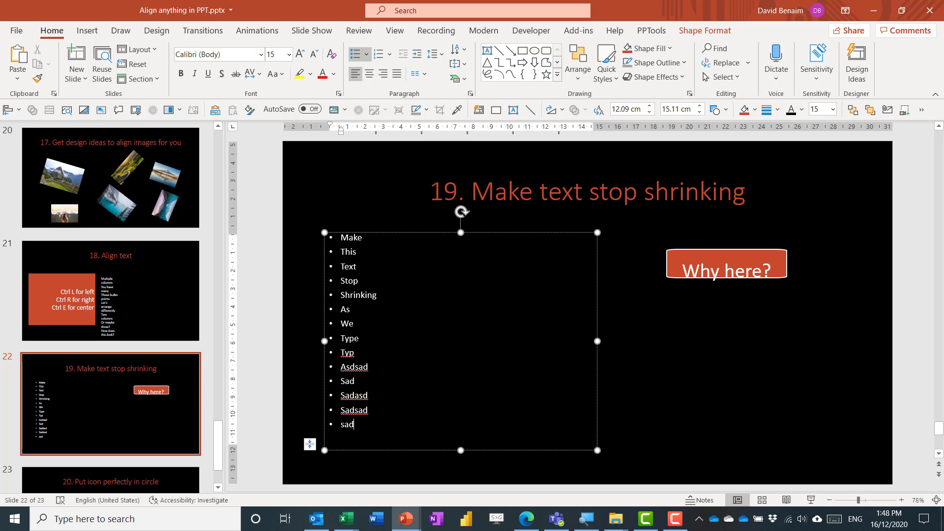
- Set the list's autofit to Resize shape to fit text and move the box up
{"action": "left_click", "coordinate": [397, 233]}
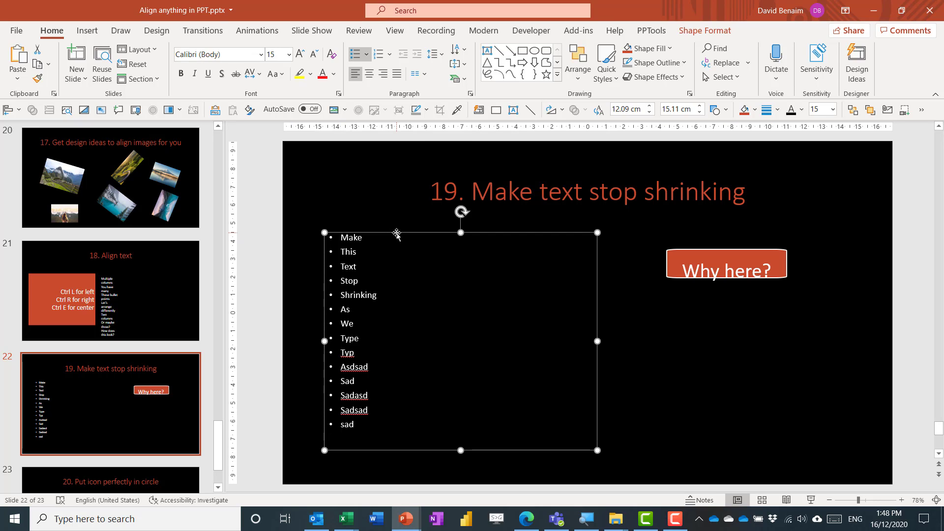
{"action": "right_click", "coordinate": [397, 233]}
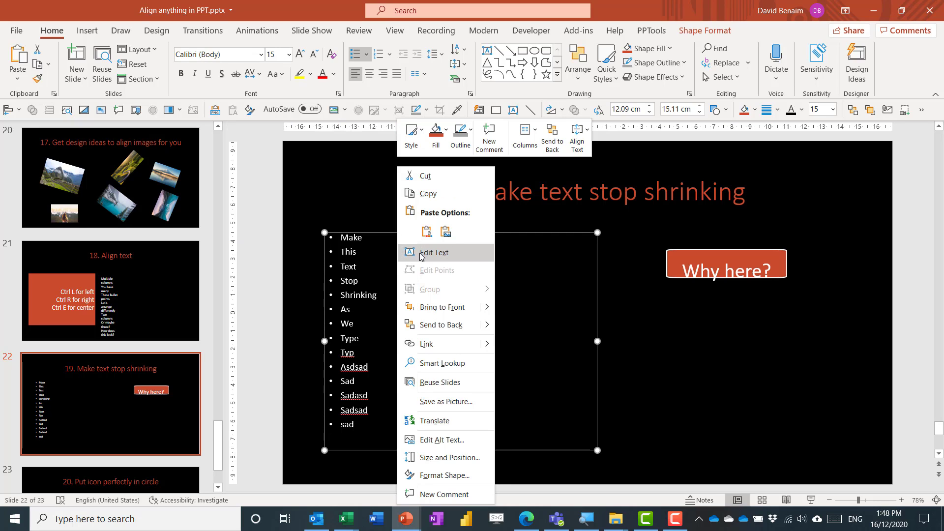
{"action": "left_click", "coordinate": [444, 474]}
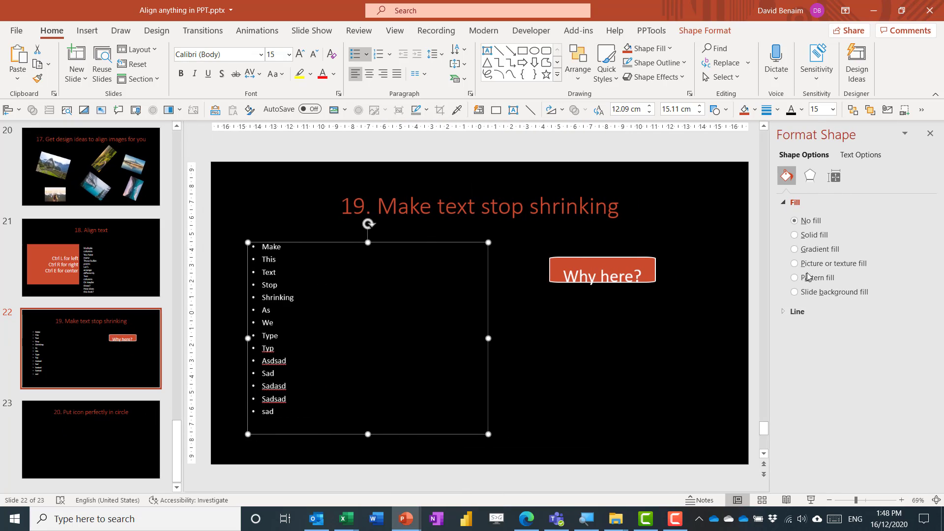
{"action": "left_click", "coordinate": [858, 155]}
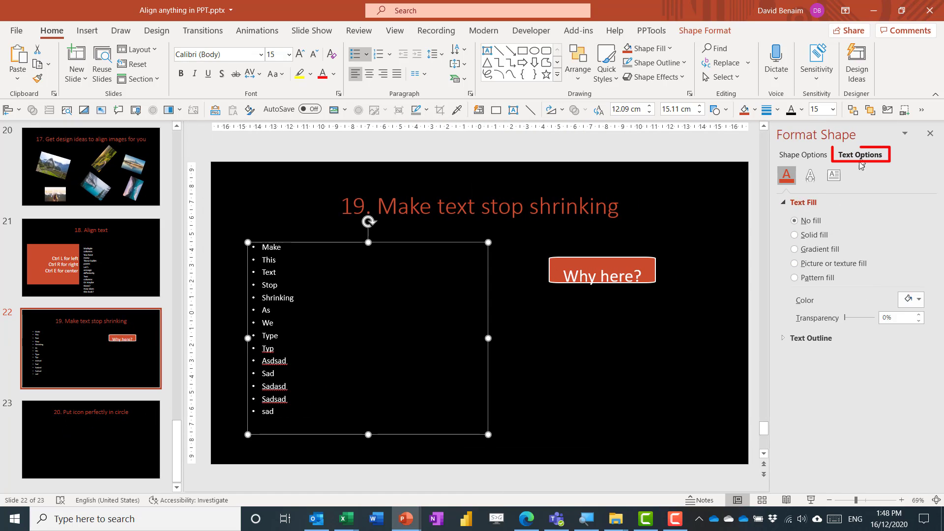
{"action": "left_click", "coordinate": [834, 175]}
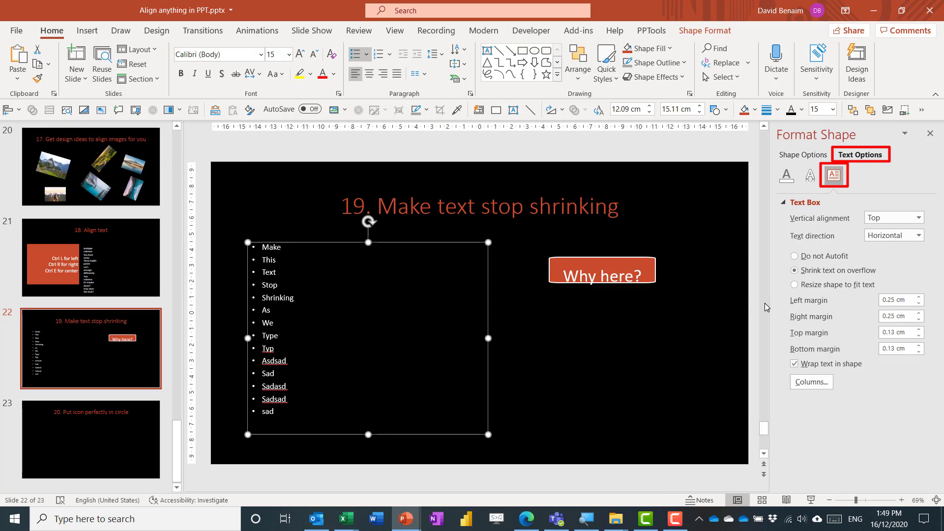
{"action": "left_click", "coordinate": [809, 259]}
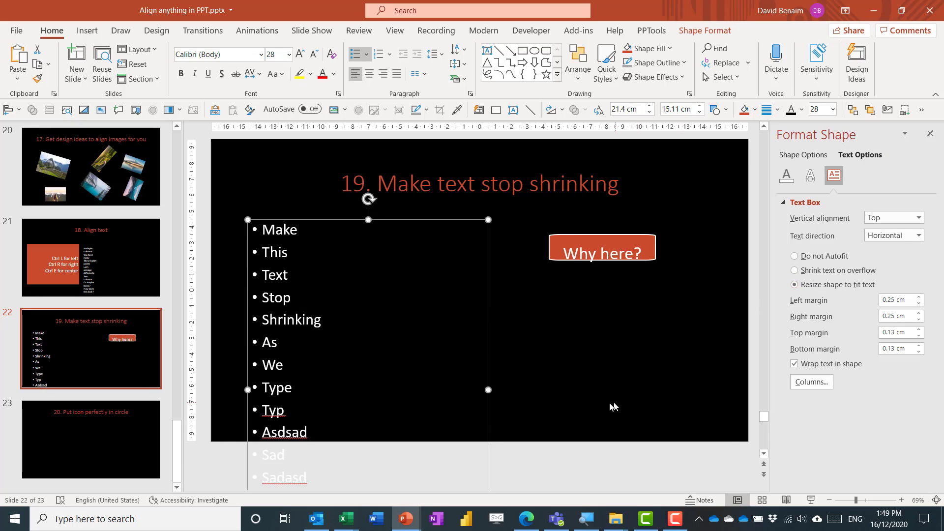
{"action": "left_click_drag", "start_coordinate": [467, 225], "coordinate": [466, 197]}
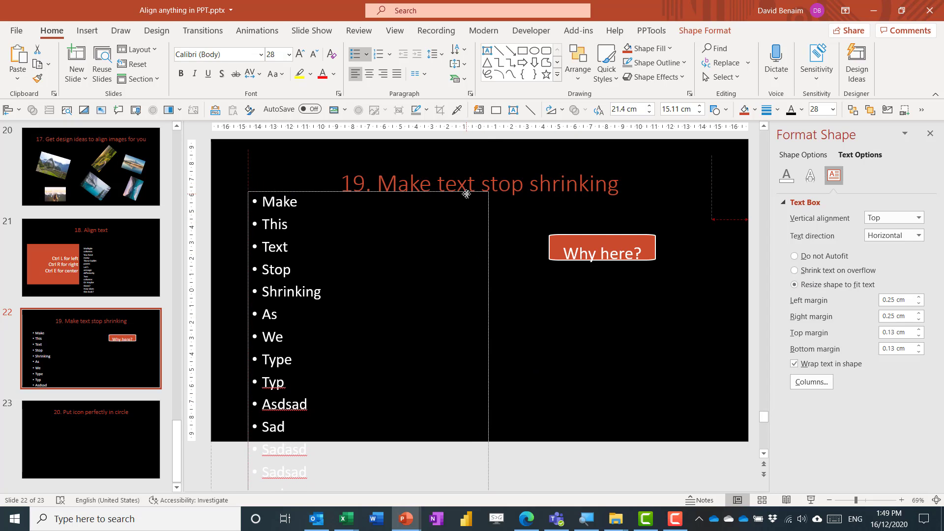
- Add three filler lines to the Why here? box, try growing it to fit, then undo both
{"action": "left_click", "coordinate": [641, 255]}
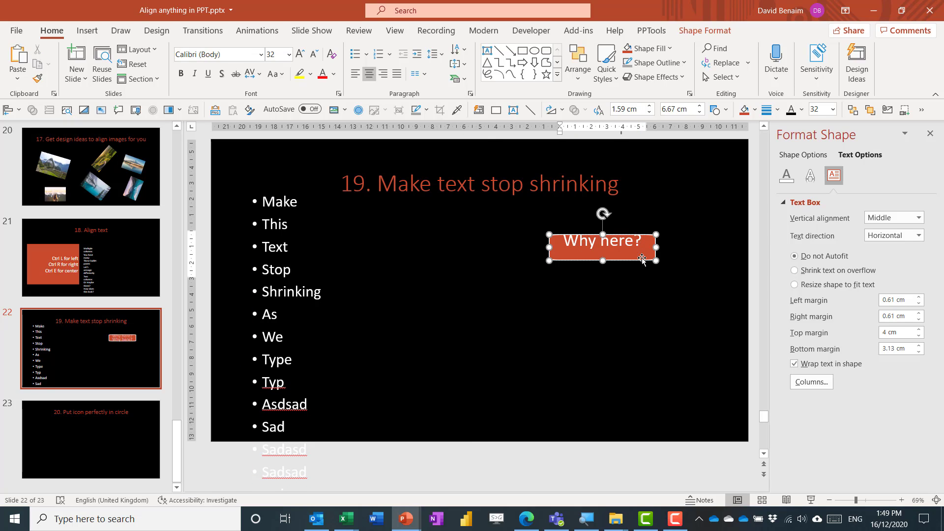
{"action": "type", "text": "fsdfsdf"}
{"action": "key", "text": "Return"}
{"action": "type", "text": "dfsdsf"}
{"action": "key", "text": "Return"}
{"action": "type", "text": "dsfd"}
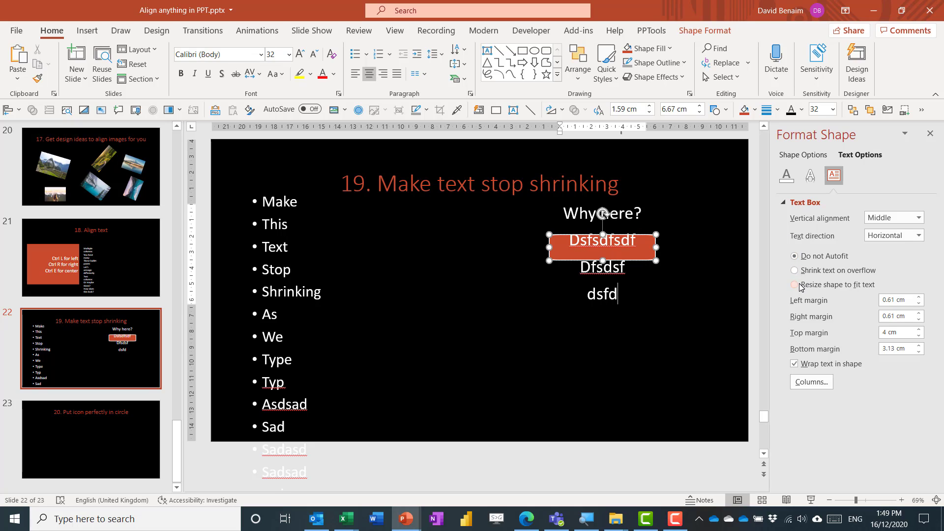
{"action": "left_click", "coordinate": [796, 284]}
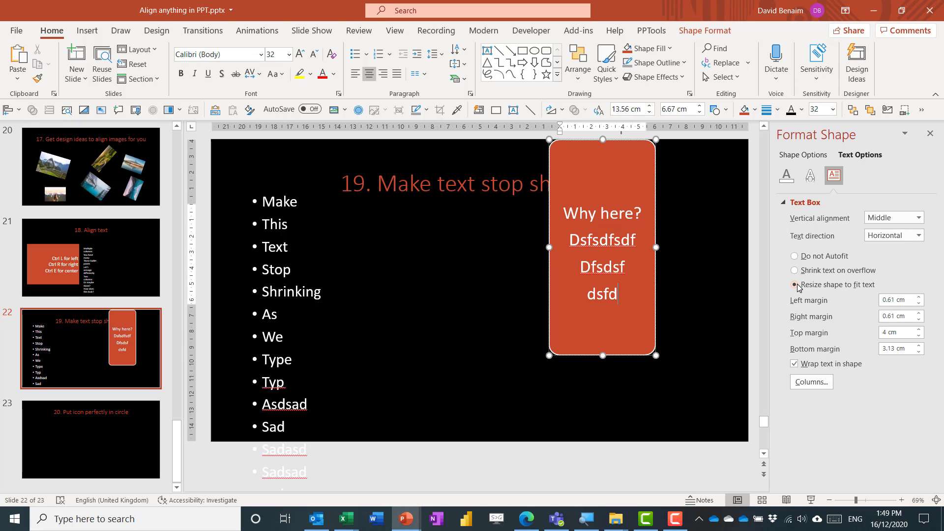
{"action": "key", "text": "ctrl+z"}
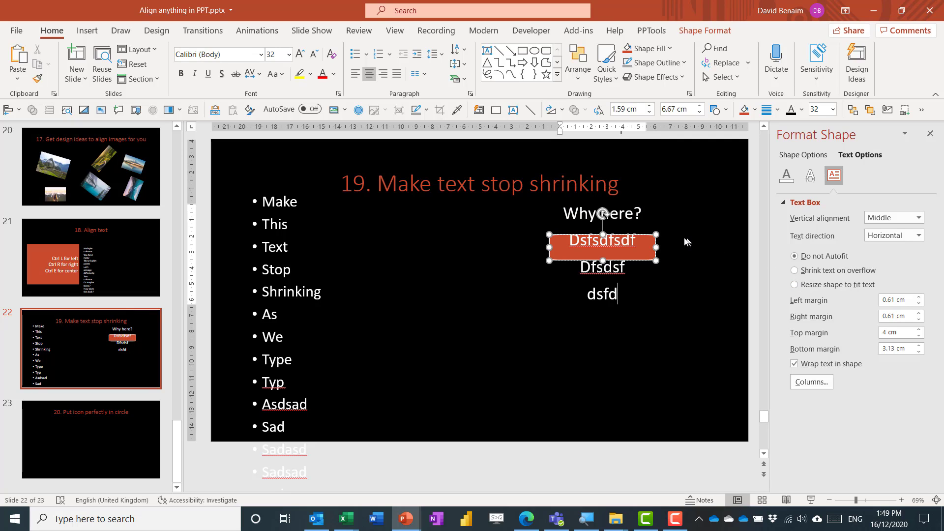
{"action": "key", "text": "ctrl+z"}
{"action": "key", "text": "ctrl+z"}
{"action": "key", "text": "ctrl+z"}
{"action": "key", "text": "ctrl+z"}
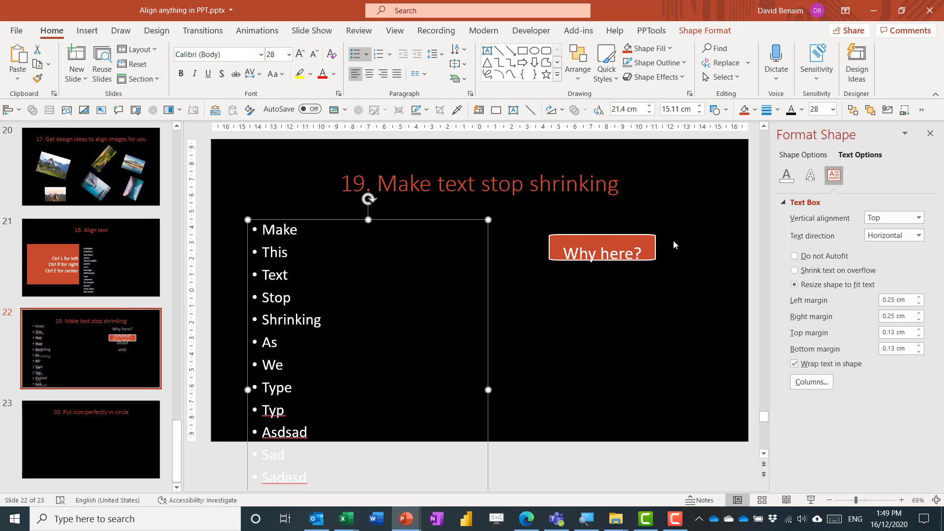
- Set the Why here? box's top and bottom margins to 0 cm and resize the shape
{"action": "left_click", "coordinate": [651, 238]}
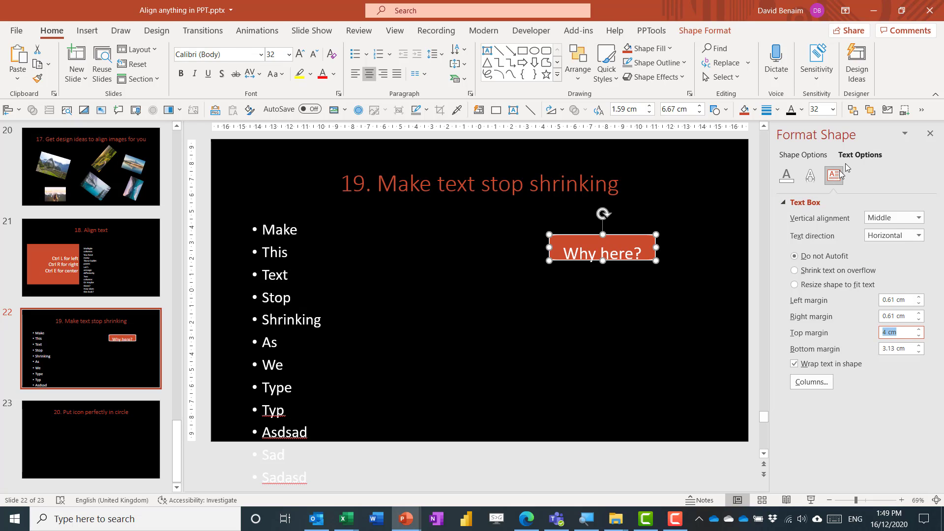
{"action": "type", "text": "0"}
{"action": "key", "text": "Return"}
{"action": "double_click", "coordinate": [891, 346]}
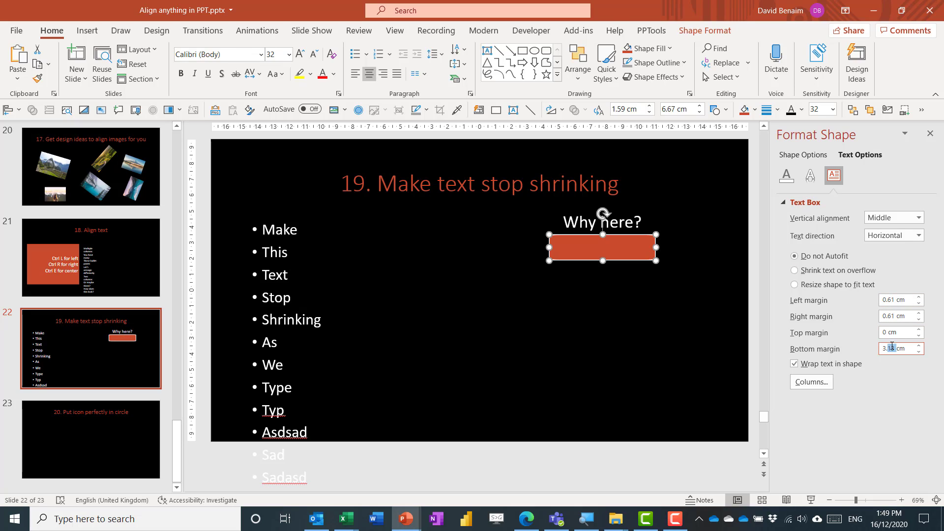
{"action": "type", "text": "0"}
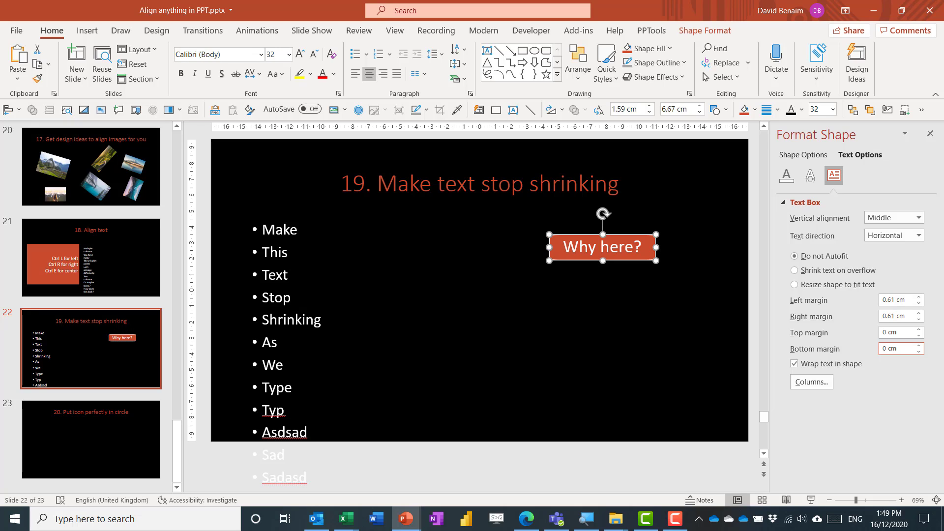
{"action": "left_click_drag", "start_coordinate": [655, 260], "coordinate": [740, 292]}
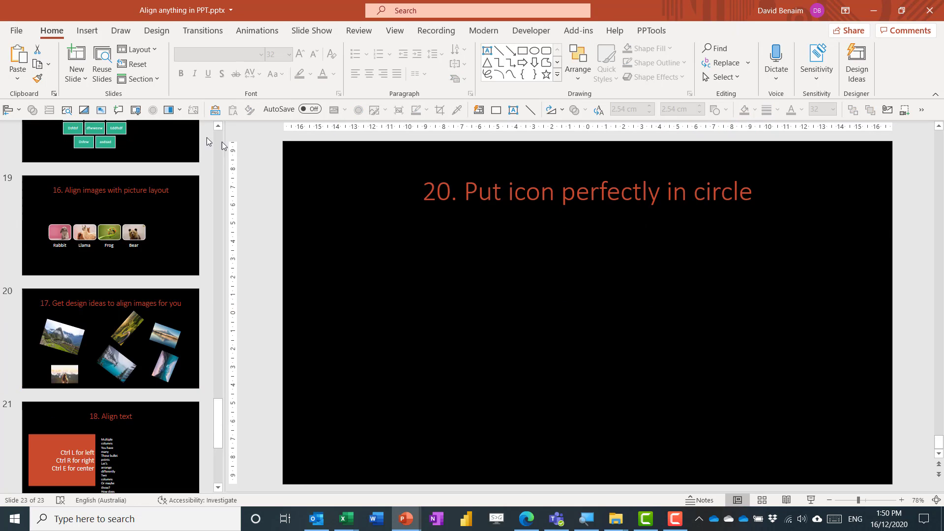
- Insert the bandage icon and give it the red graphic style
{"action": "left_click", "coordinate": [87, 31]}
{"action": "left_click", "coordinate": [246, 61]}
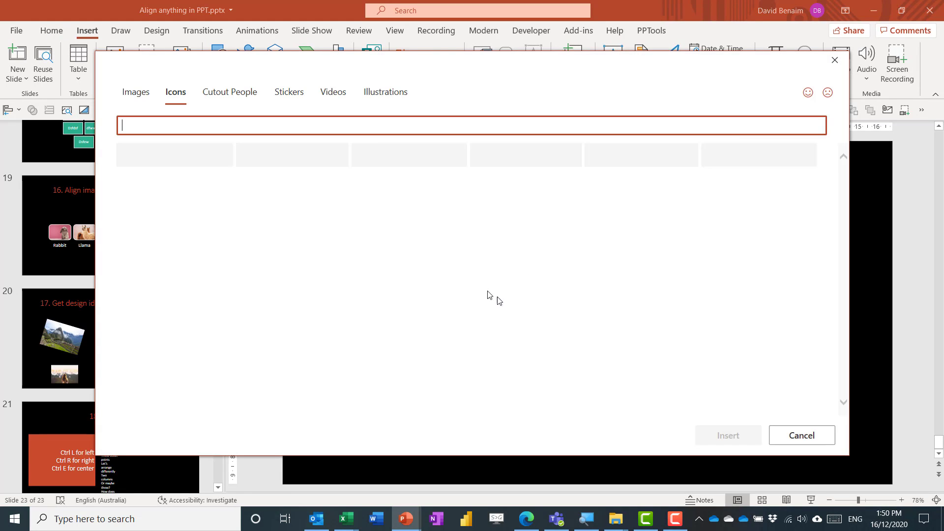
{"action": "double_click", "coordinate": [511, 295]}
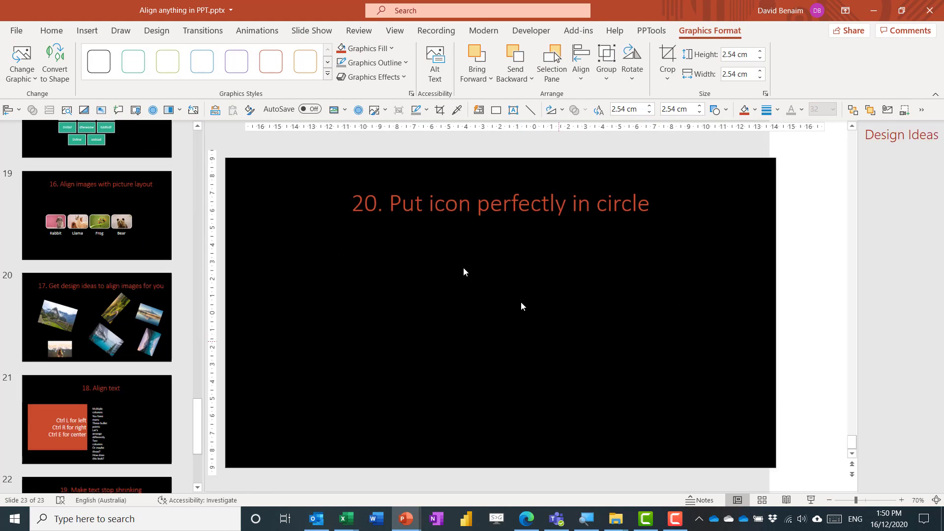
{"action": "left_click", "coordinate": [327, 72]}
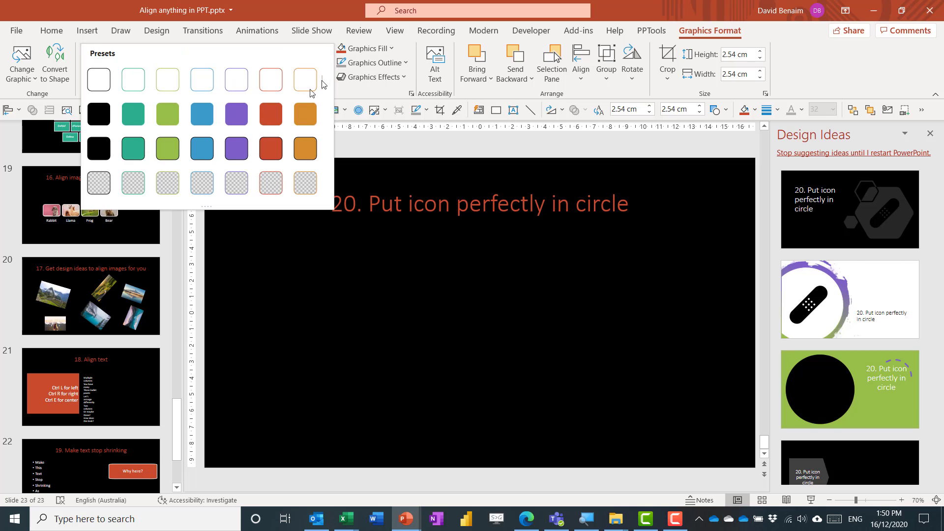
{"action": "left_click", "coordinate": [270, 145]}
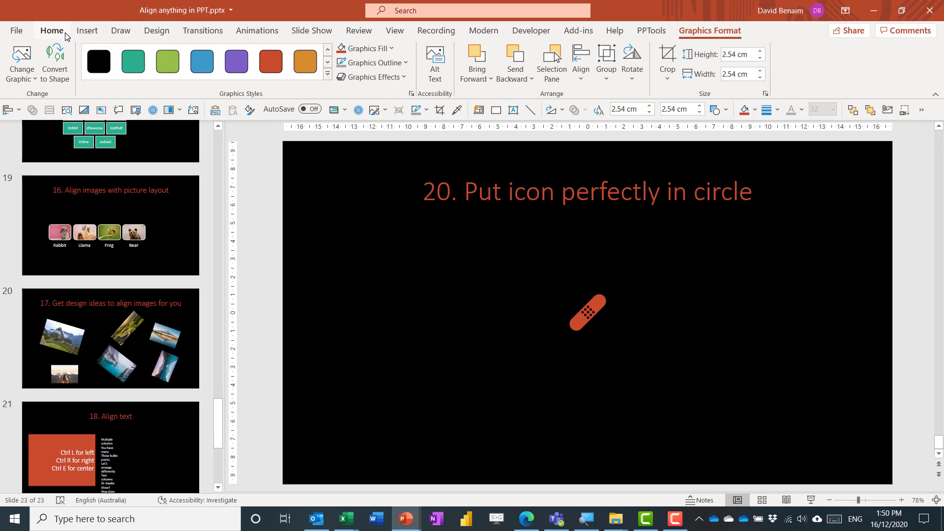
- Draw a circle over the icon and send it behind the bandage
{"action": "left_click", "coordinate": [51, 30]}
{"action": "left_click", "coordinate": [534, 50]}
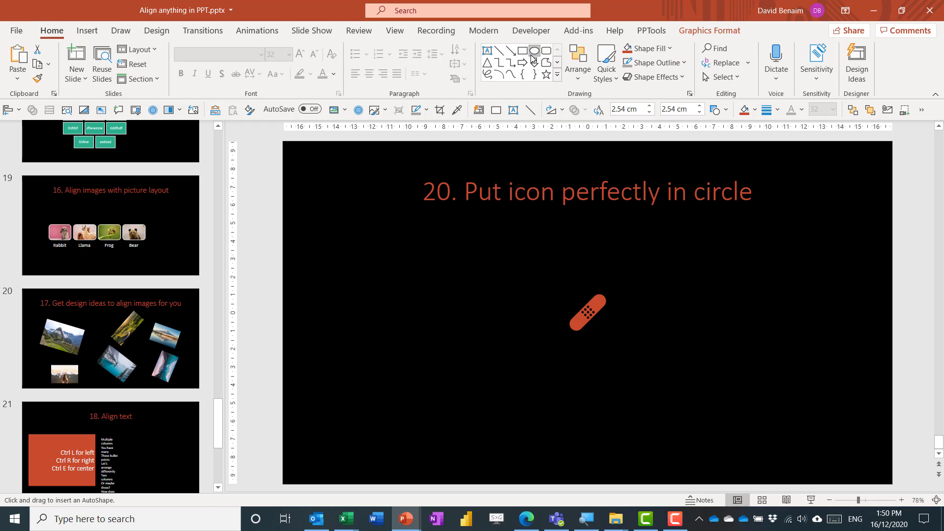
{"action": "left_click_drag", "start_coordinate": [526, 278], "coordinate": [602, 353]}
{"action": "left_click_drag", "start_coordinate": [567, 315], "coordinate": [590, 304]}
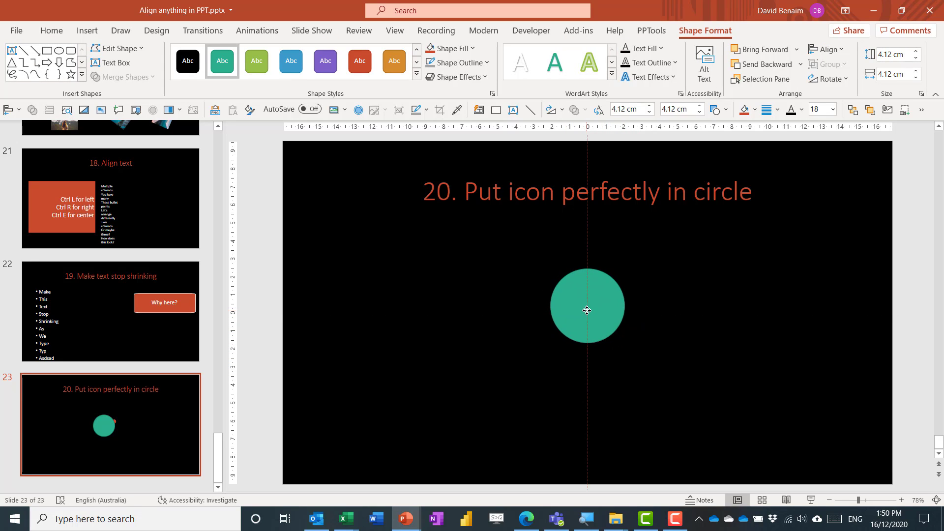
{"action": "right_click", "coordinate": [589, 303]}
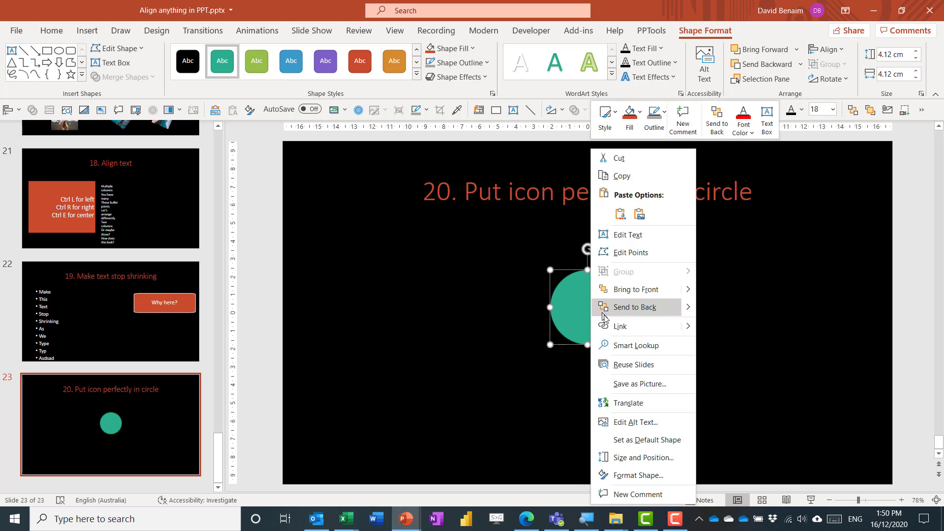
{"action": "left_click", "coordinate": [654, 307]}
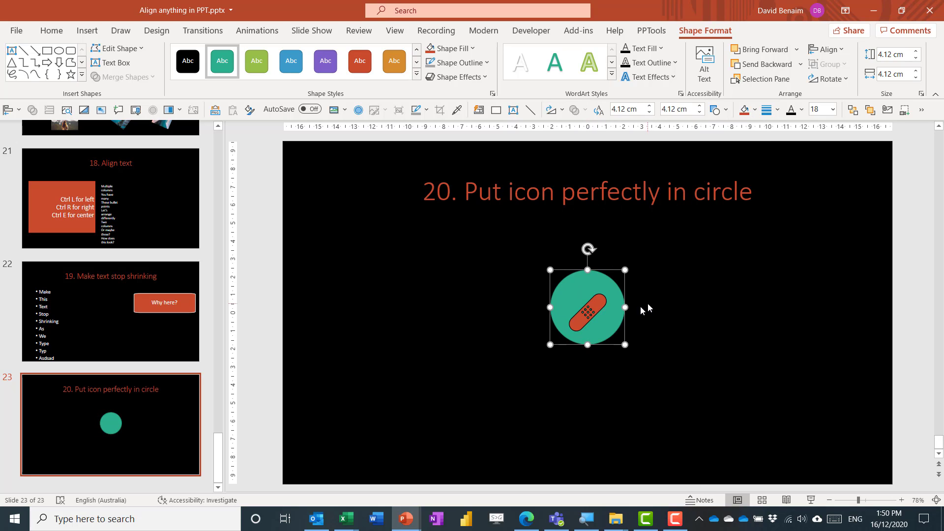
- Select the icon and circle together and apply Align Center and Align Middle
{"action": "left_click", "coordinate": [595, 305], "text": "shift"}
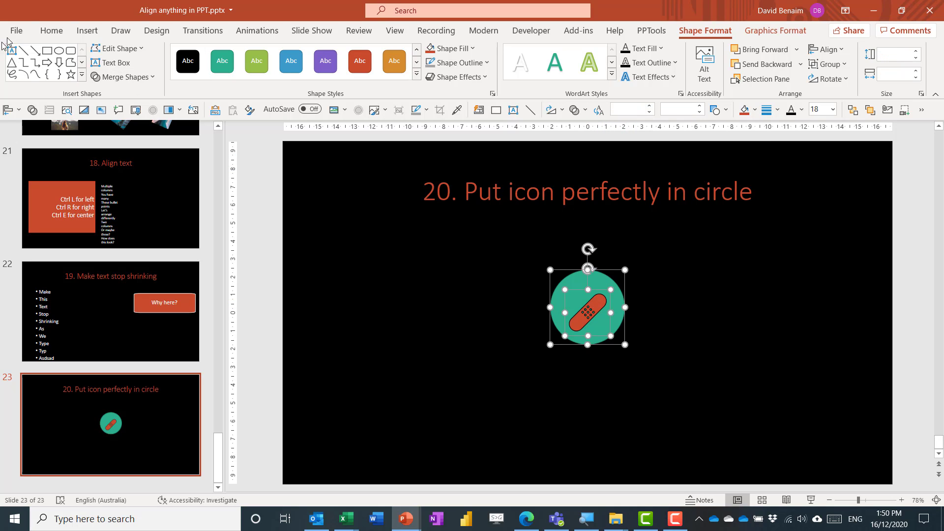
{"action": "left_click", "coordinate": [52, 31]}
{"action": "left_click", "coordinate": [579, 70]}
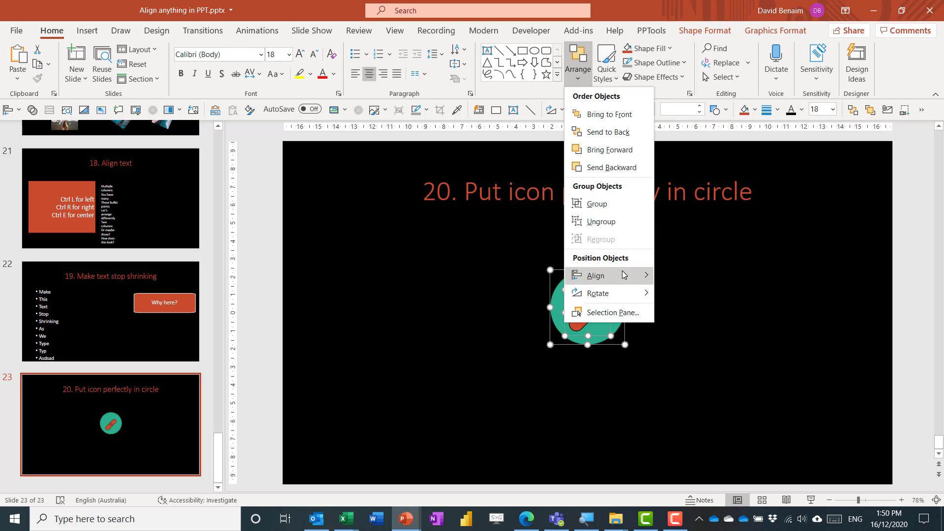
{"action": "mouse_move", "coordinate": [596, 276]}
{"action": "left_click", "coordinate": [701, 295]}
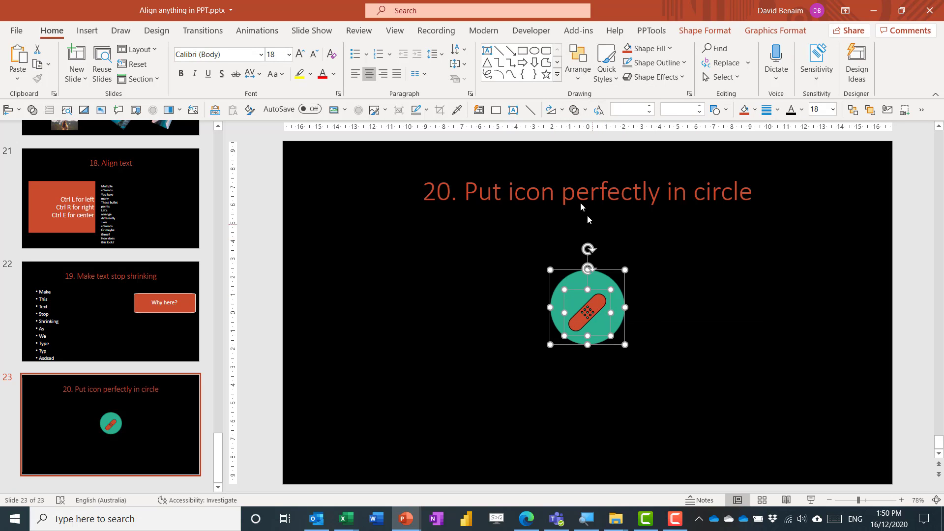
{"action": "left_click", "coordinate": [583, 71]}
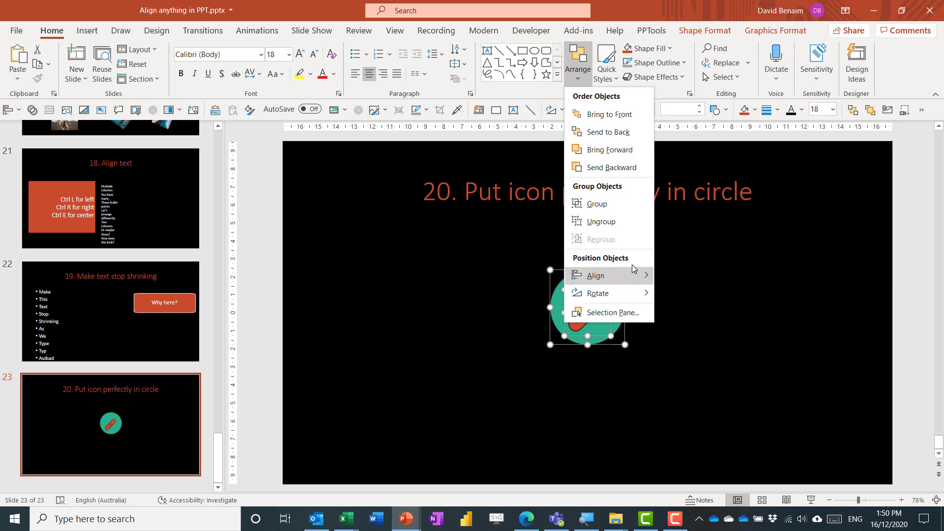
{"action": "mouse_move", "coordinate": [634, 274]}
{"action": "left_click", "coordinate": [702, 352]}
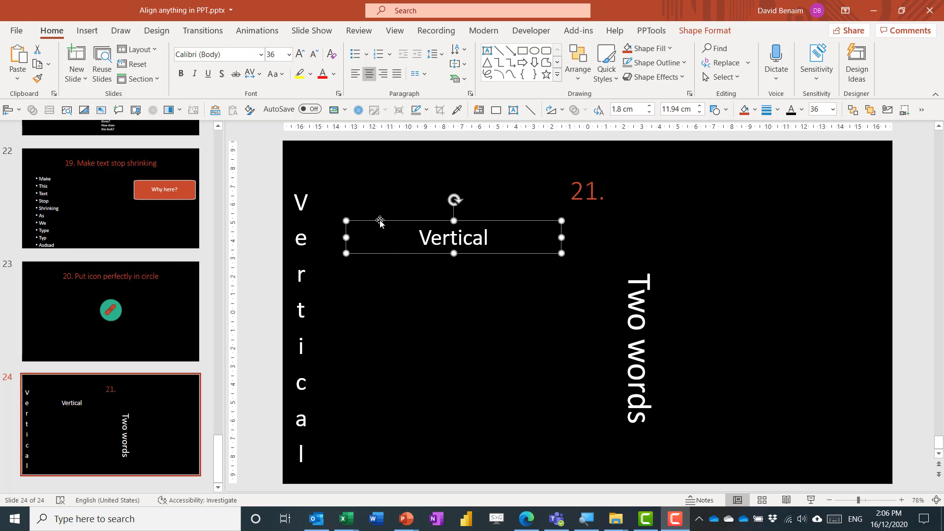
- Move the Vertical box, set its text direction to Stacked, narrow it, and shrink the font to 24 pt
{"action": "left_click_drag", "start_coordinate": [379, 219], "coordinate": [365, 168]}
{"action": "left_click_drag", "start_coordinate": [547, 202], "coordinate": [352, 455]}
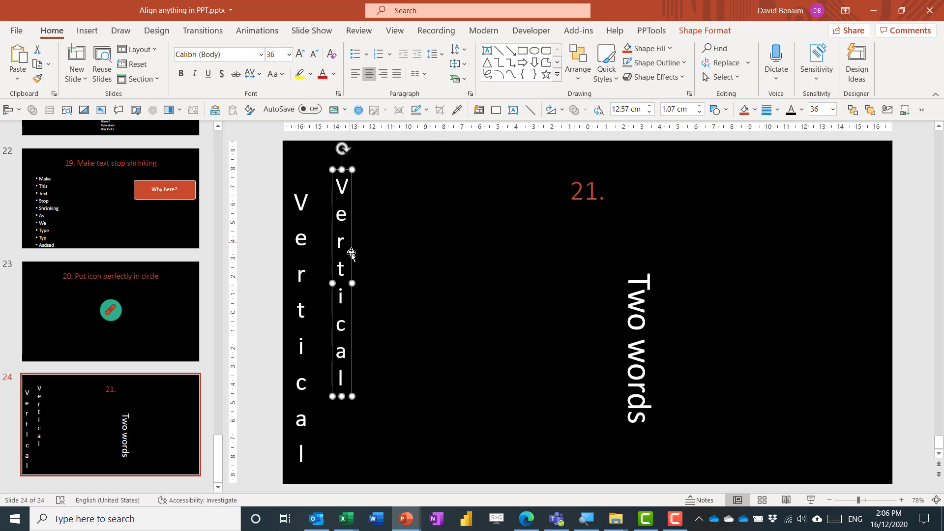
{"action": "key", "text": "ctrl+z"}
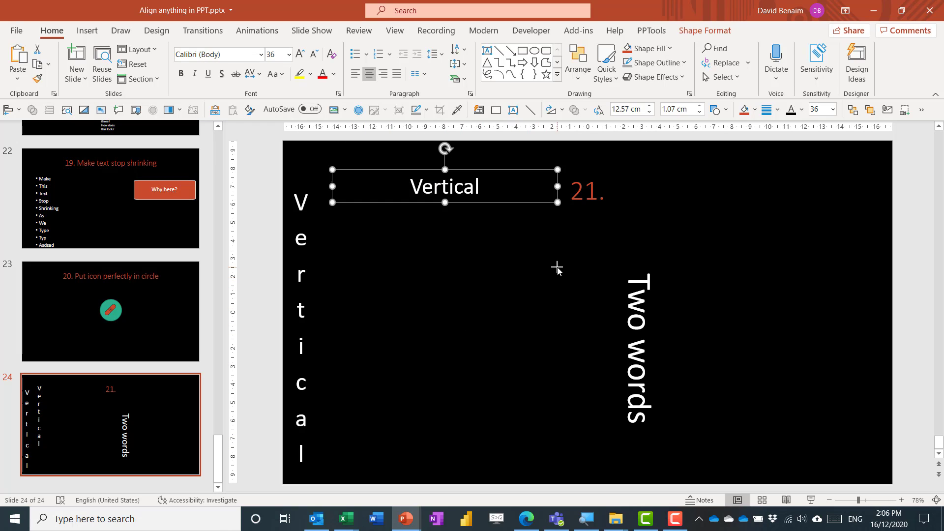
{"action": "left_click", "coordinate": [464, 52]}
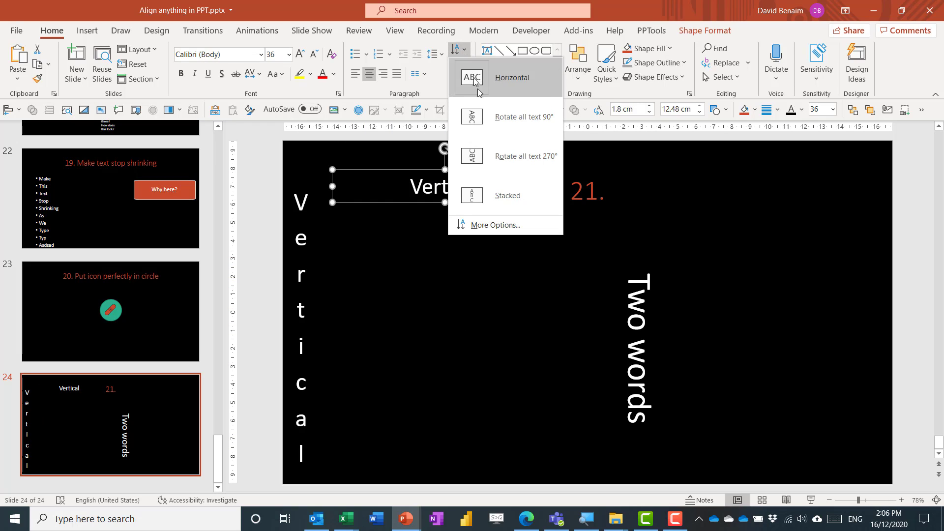
{"action": "left_click", "coordinate": [492, 195]}
{"action": "left_click_drag", "start_coordinate": [602, 204], "coordinate": [407, 347]}
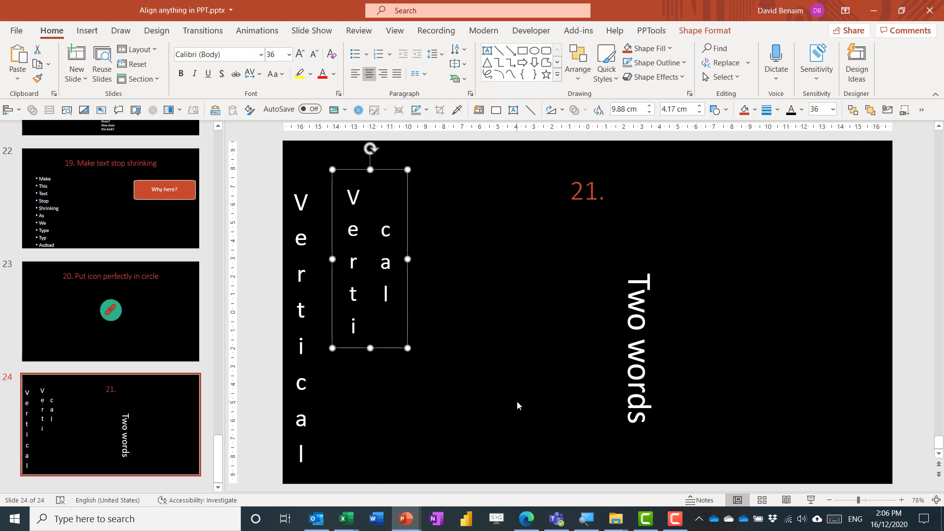
{"action": "key", "text": "ctrl+shift+comma"}
{"action": "key", "text": "ctrl+shift+comma"}
{"action": "key", "text": "ctrl+shift+comma"}
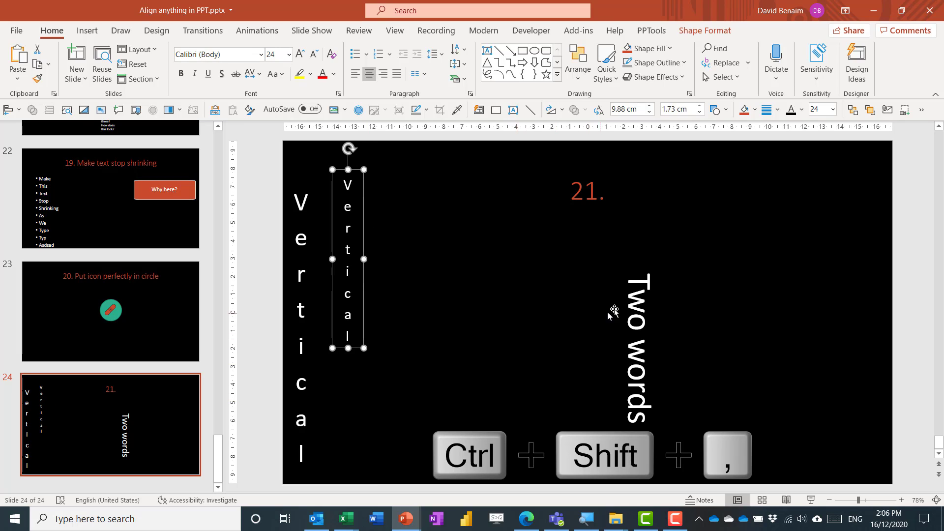
{"action": "left_click", "coordinate": [456, 49]}
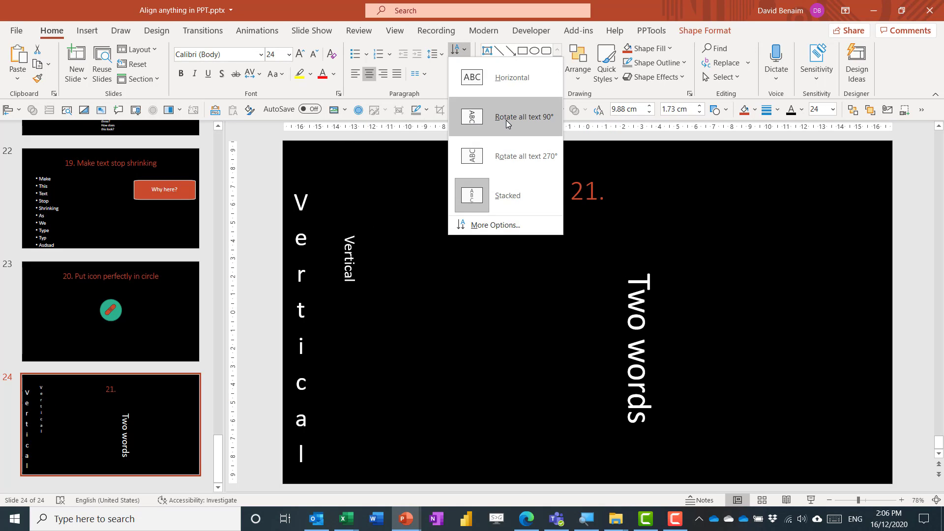